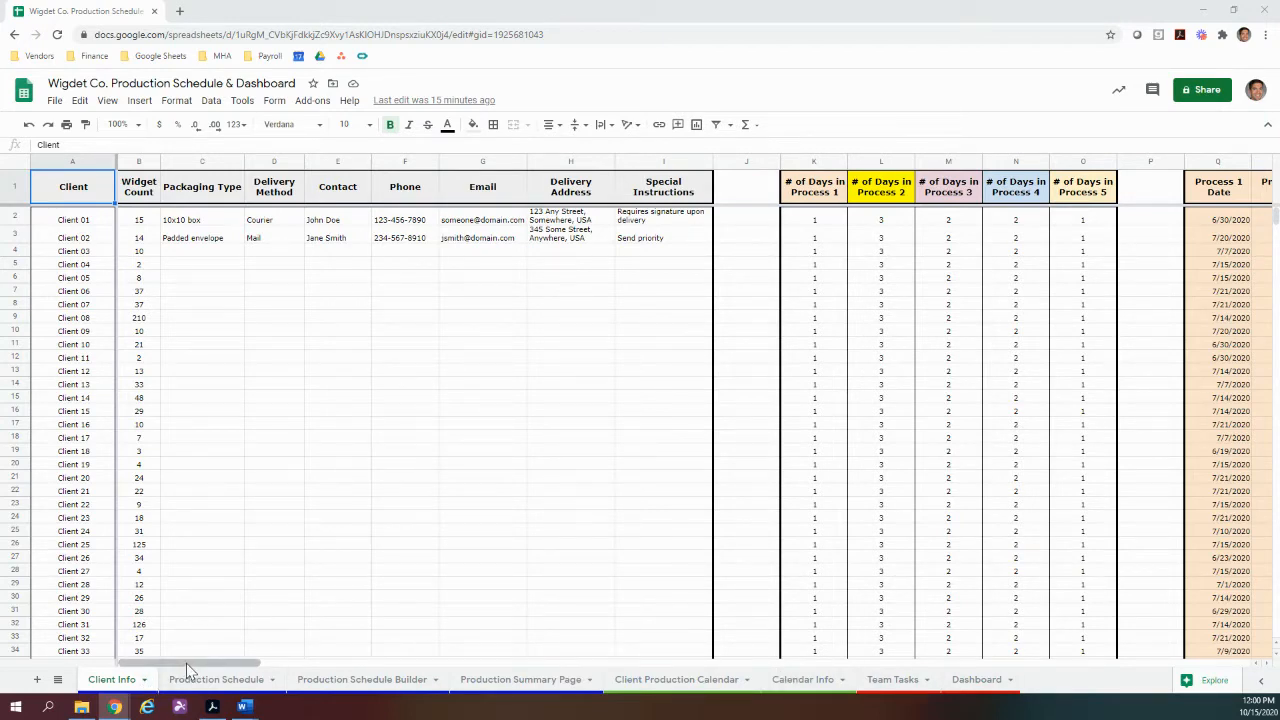
Review the Client Info columns from the process day counts through the Process 5 dates to the deadline dates
{"action": "left_click_drag", "start_coordinate": [186, 663], "coordinate": [266, 671]}
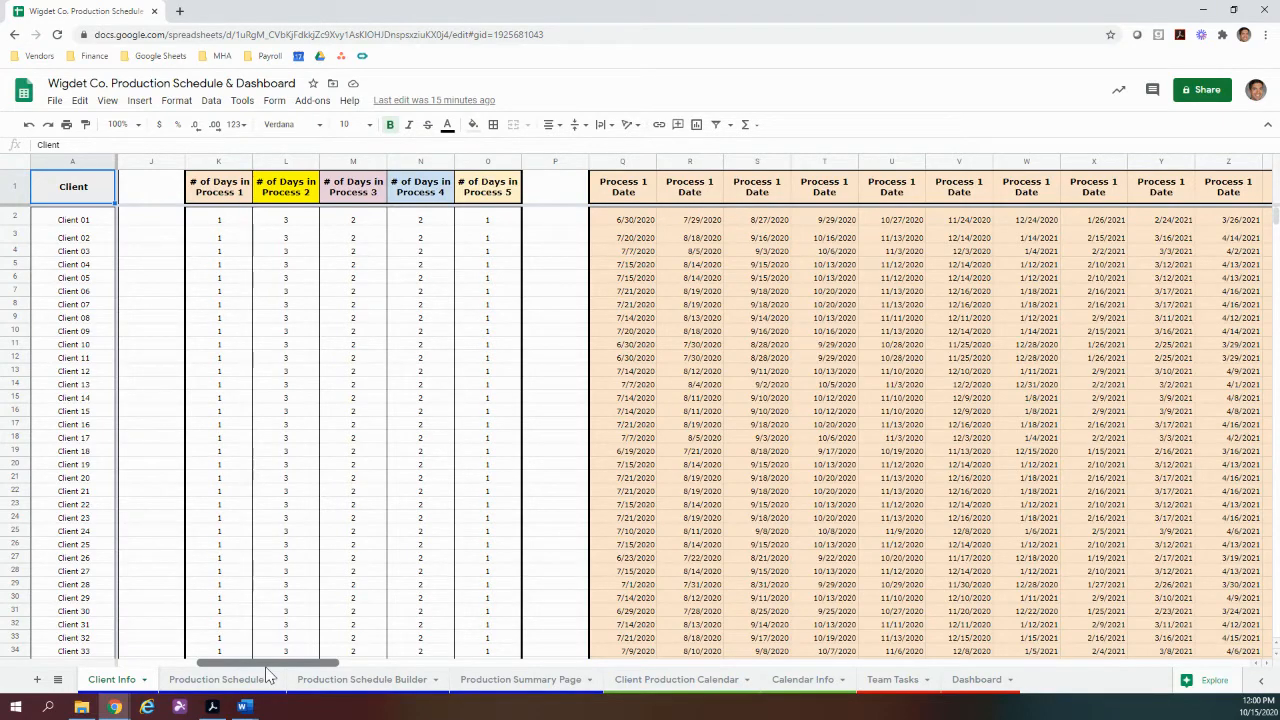
{"action": "left_click_drag", "start_coordinate": [266, 668], "coordinate": [312, 677]}
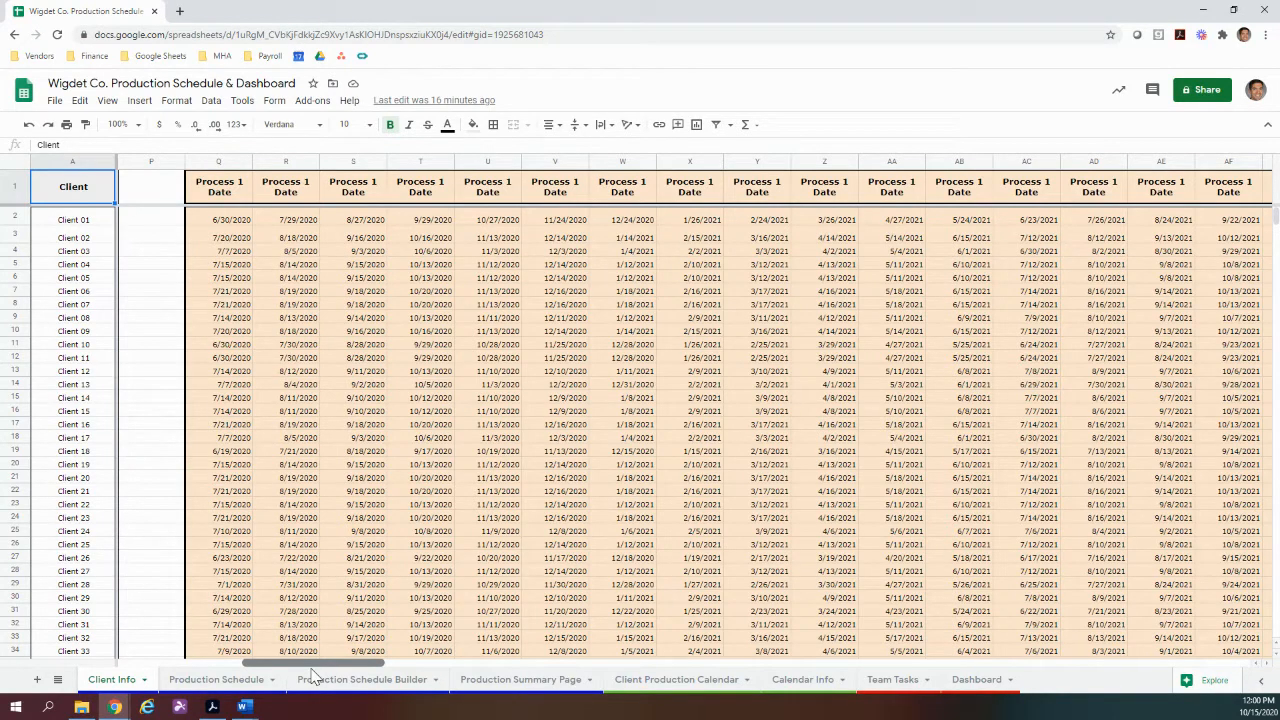
{"action": "left_click_drag", "start_coordinate": [311, 669], "coordinate": [314, 667]}
{"action": "left_click_drag", "start_coordinate": [313, 668], "coordinate": [890, 595]}
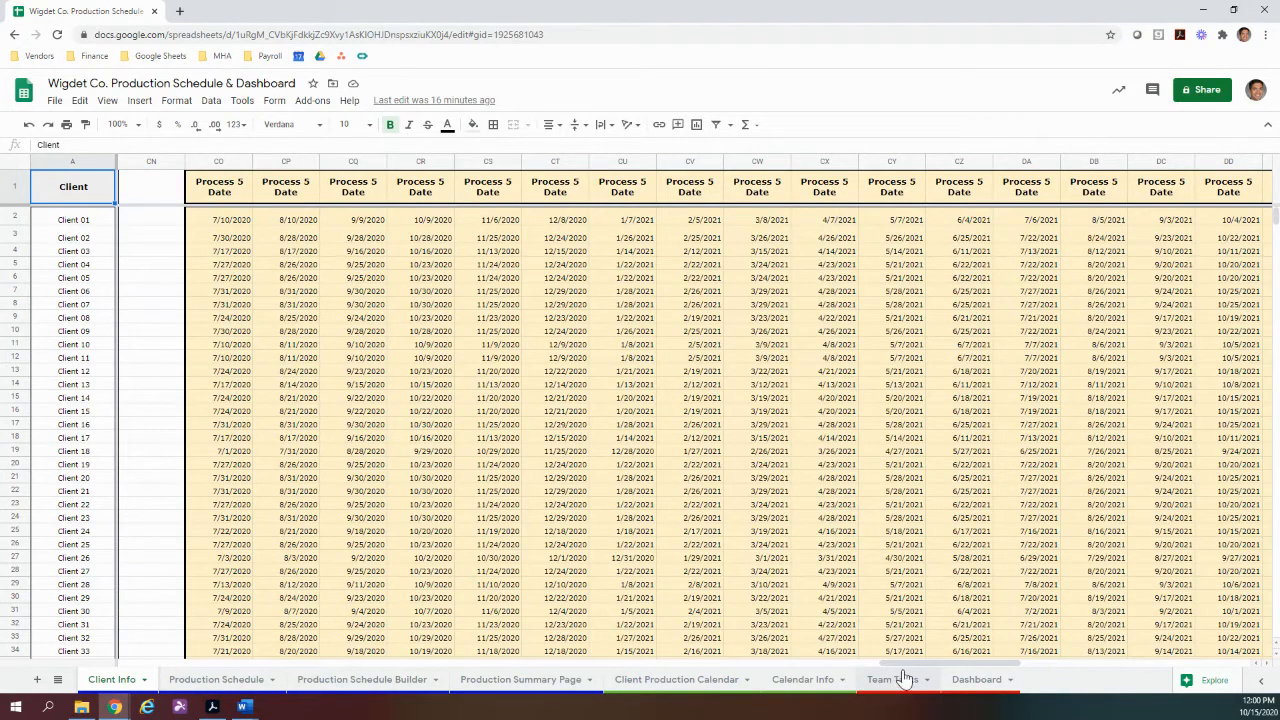
{"action": "left_click_drag", "start_coordinate": [907, 662], "coordinate": [991, 660]}
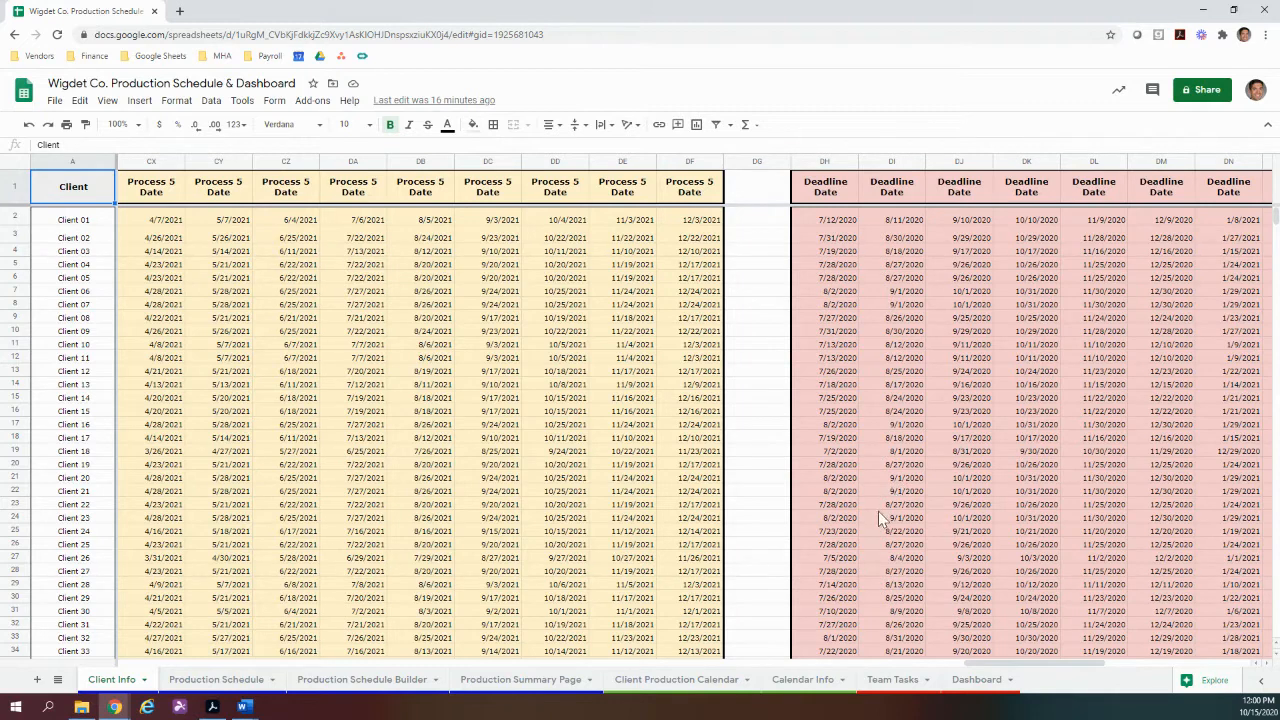
Inspect how the Deadline Date columns are calculated, comparing the first deadline column with the following ones down the client list
{"action": "left_click", "coordinate": [836, 221]}
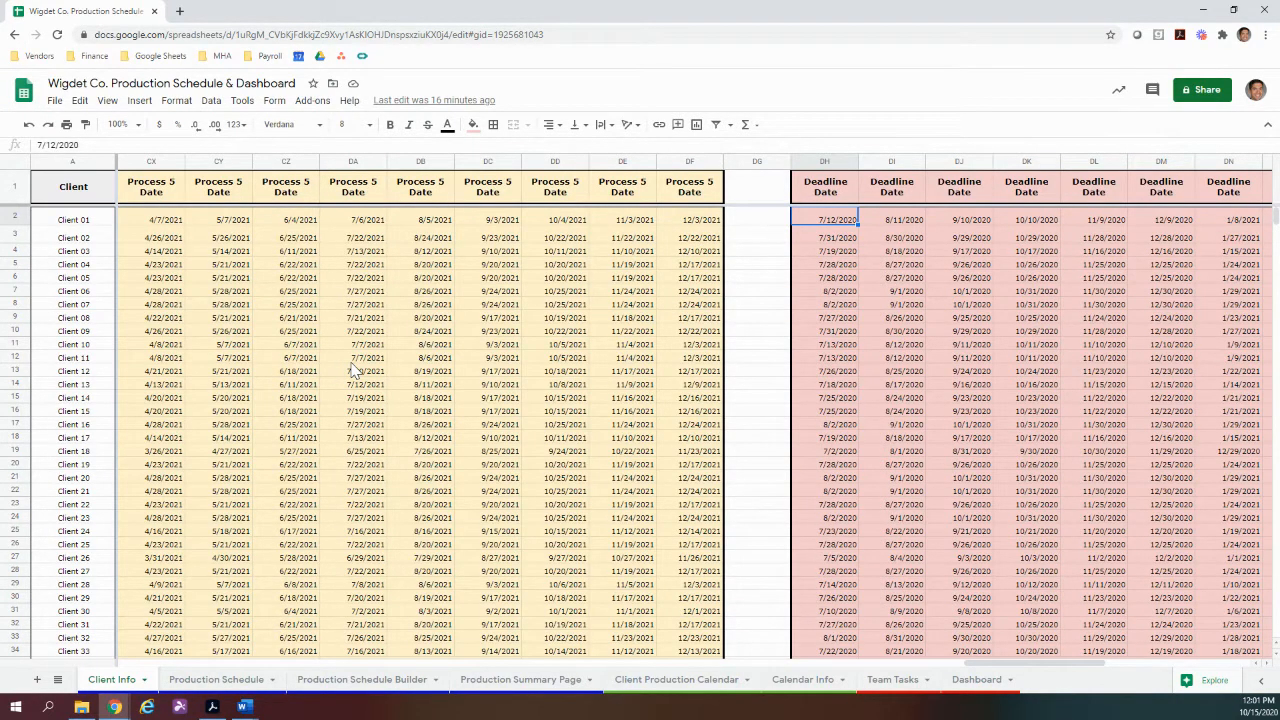
{"action": "left_click", "coordinate": [896, 222]}
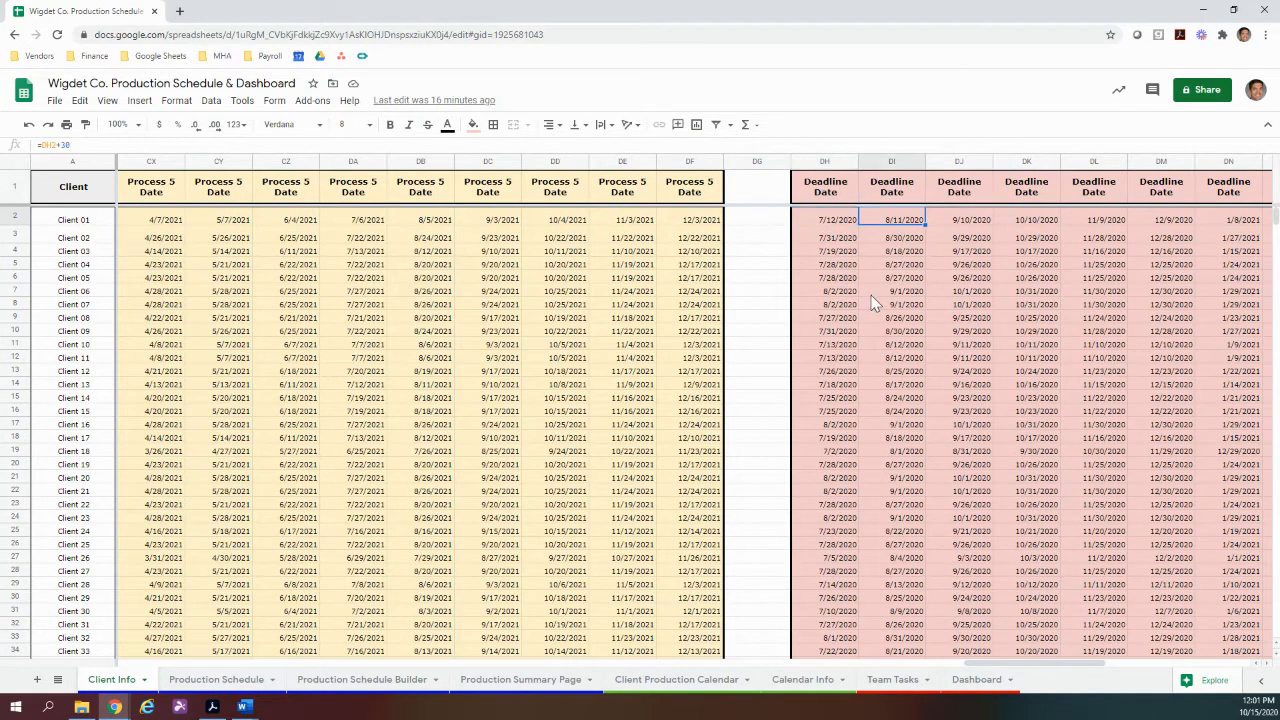
{"action": "left_click", "coordinate": [55, 147]}
{"action": "left_click", "coordinate": [999, 349]}
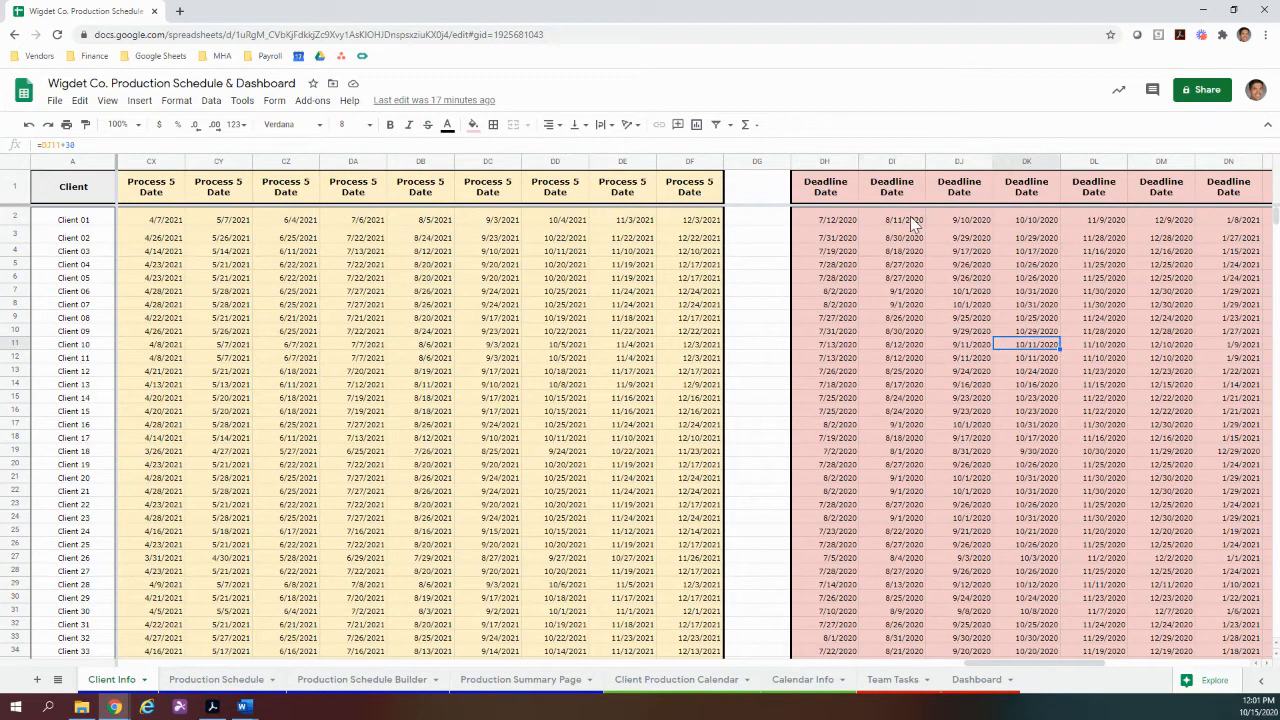
{"action": "left_click", "coordinate": [910, 218]}
{"action": "left_click_drag", "start_coordinate": [910, 228], "coordinate": [896, 448]}
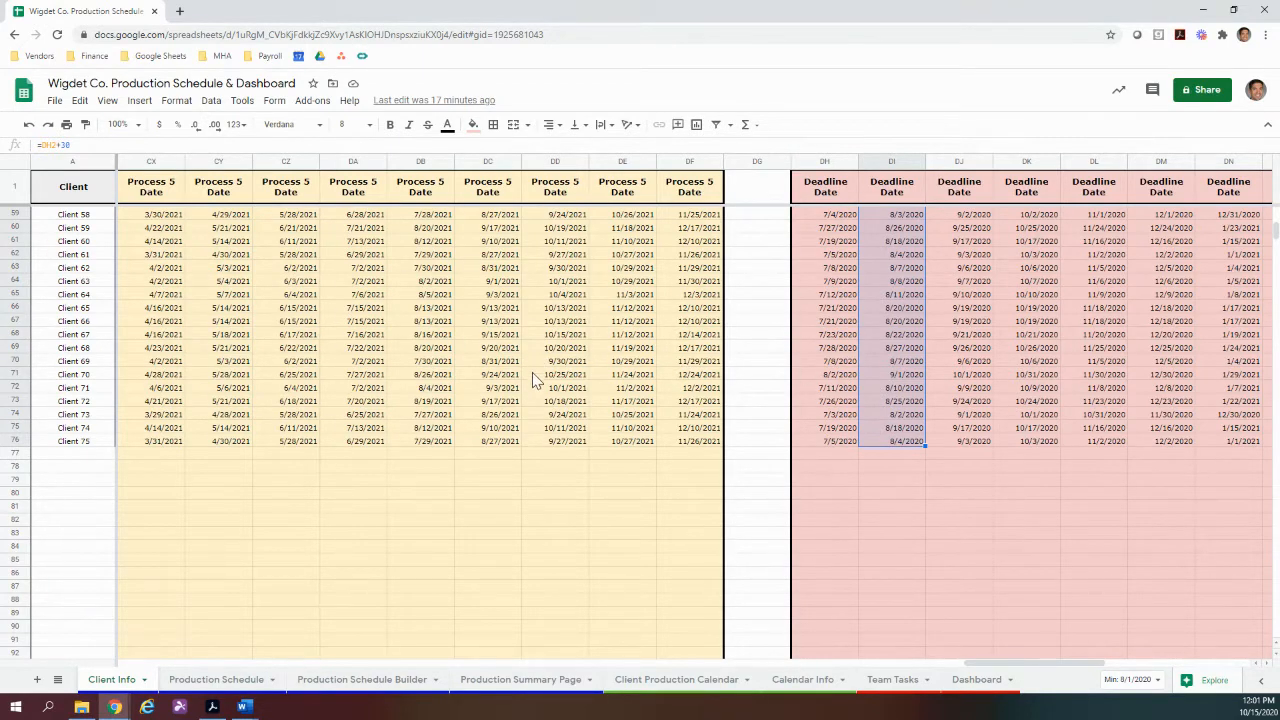
{"action": "scroll", "coordinate": [895, 489], "scroll_direction": "up", "scroll_amount": 5}
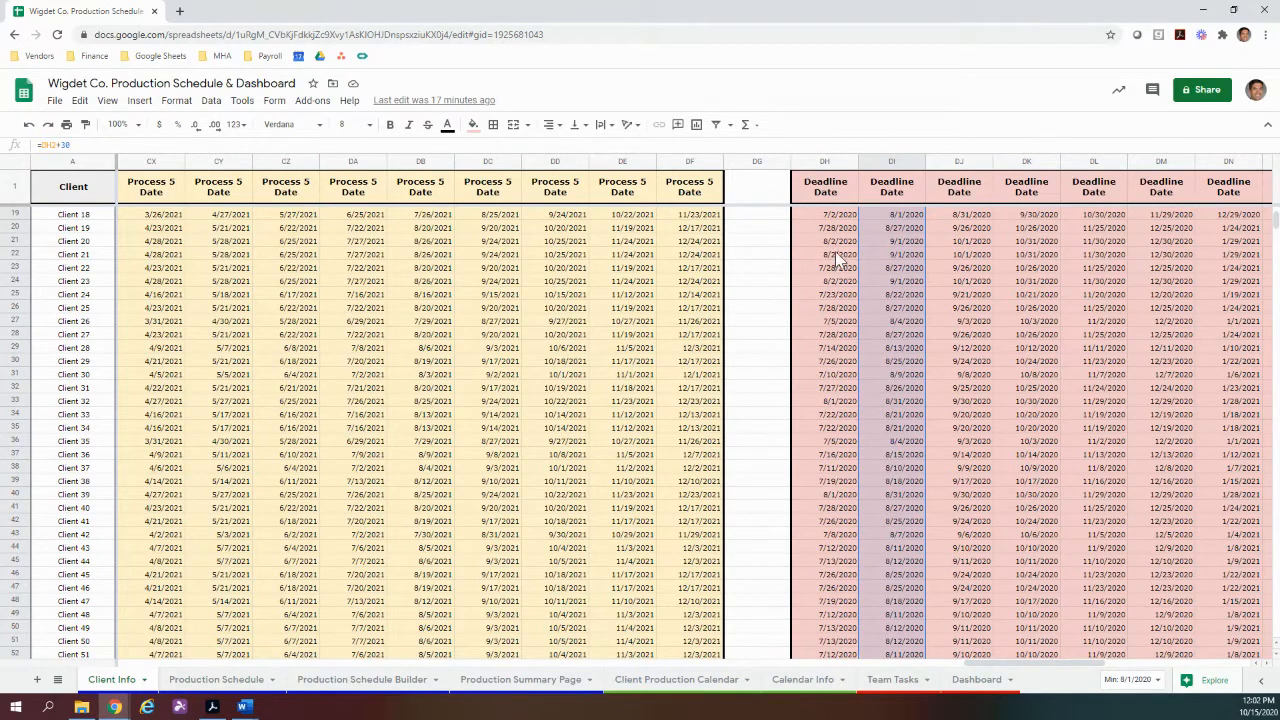
{"action": "left_click", "coordinate": [834, 218]}
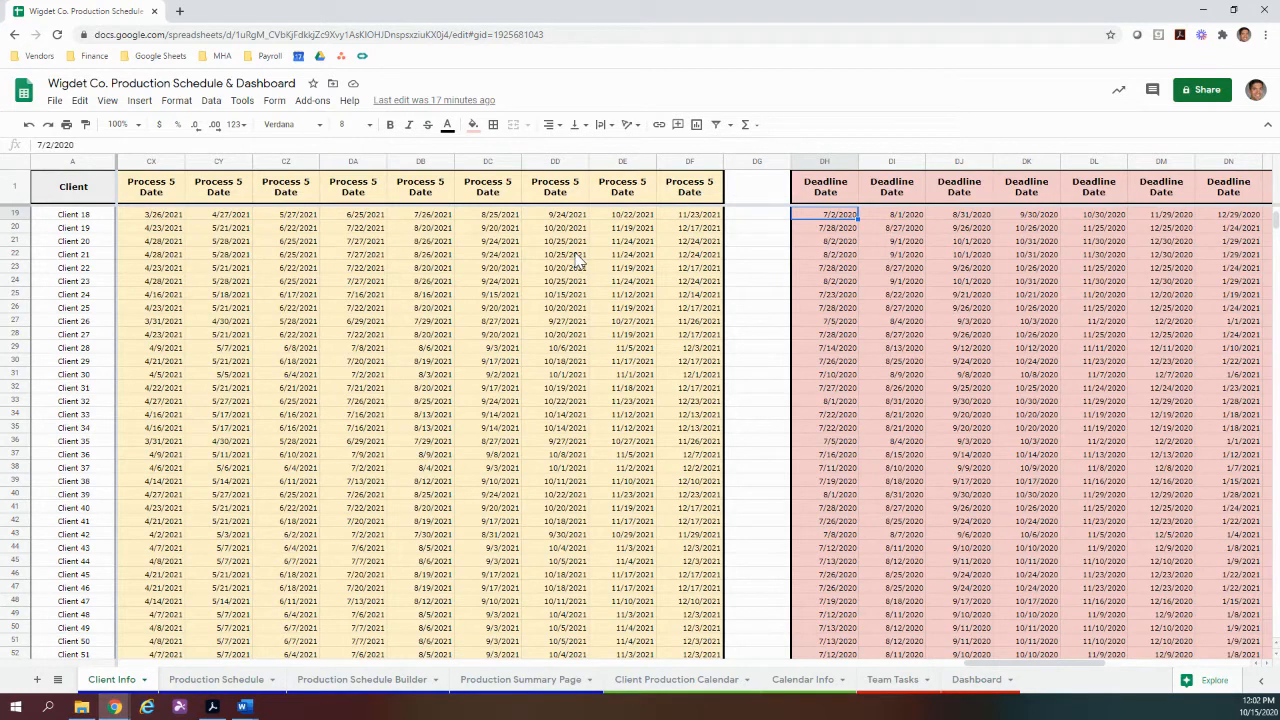
Check the last Process 5 Date formula for Client 18 and the holiday list it references on the Calendar Info sheet
{"action": "left_click", "coordinate": [698, 215]}
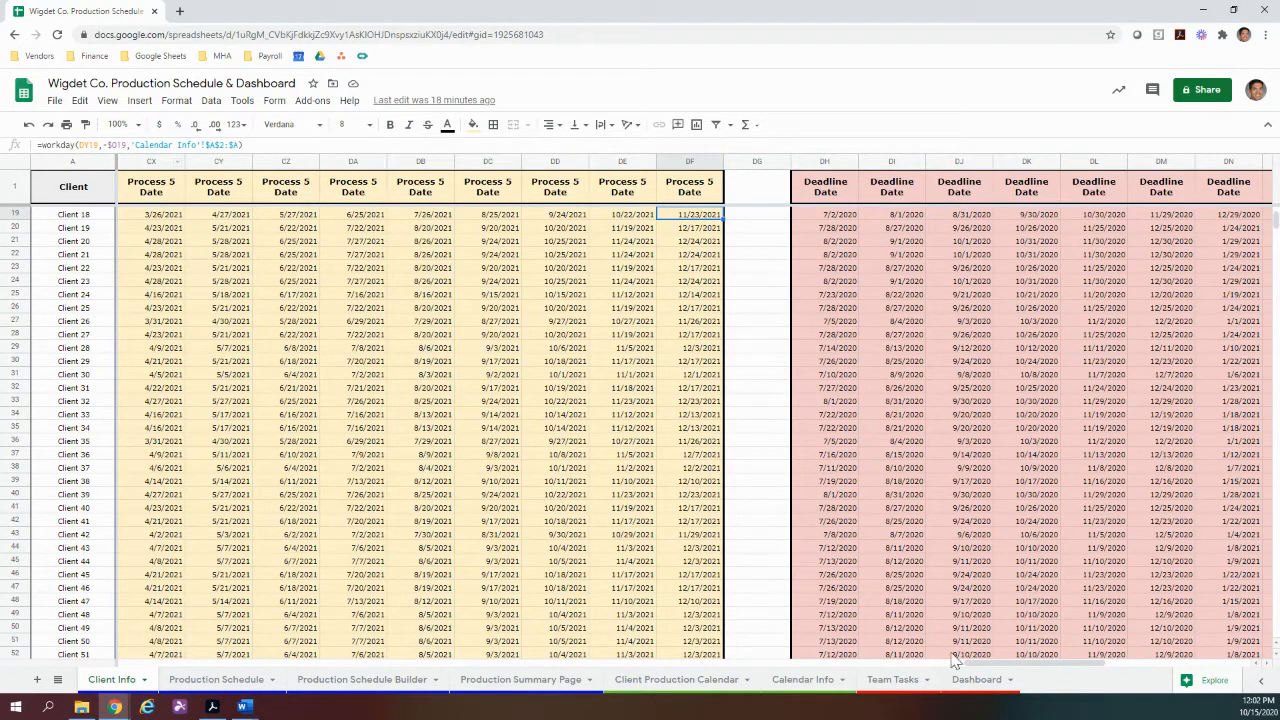
{"action": "left_click_drag", "start_coordinate": [1036, 663], "coordinate": [251, 694]}
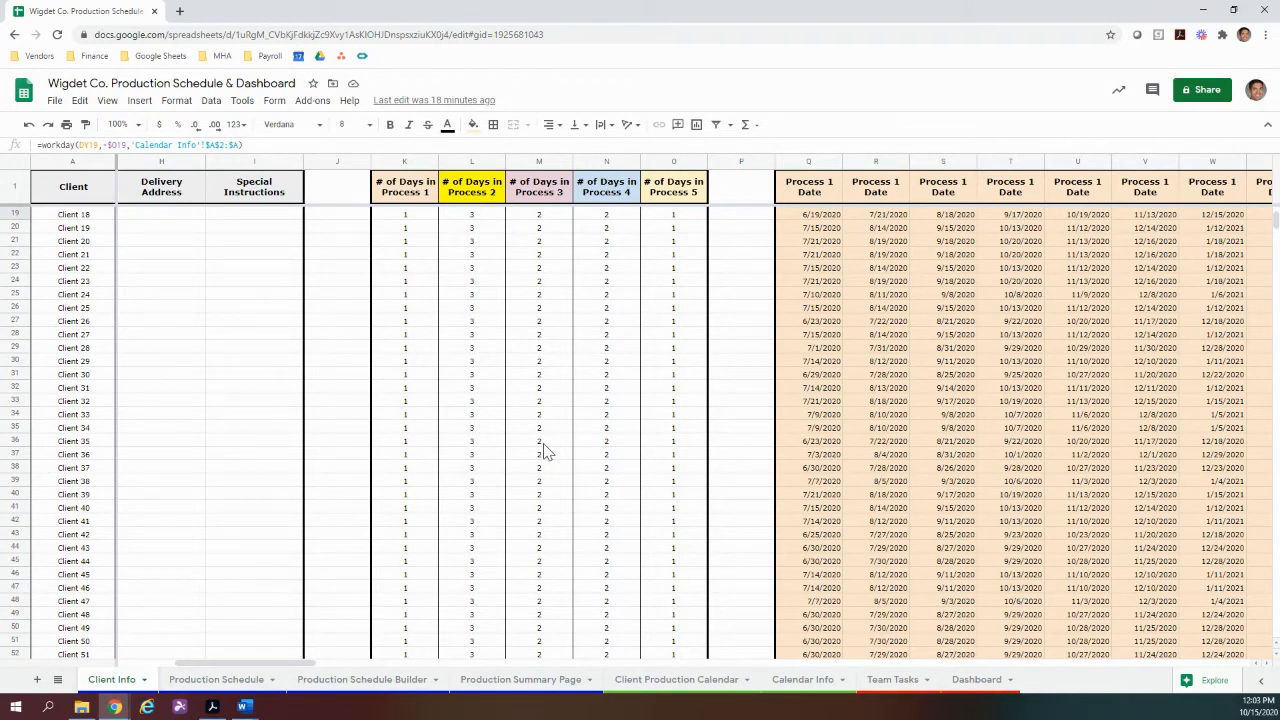
{"action": "left_click", "coordinate": [805, 682]}
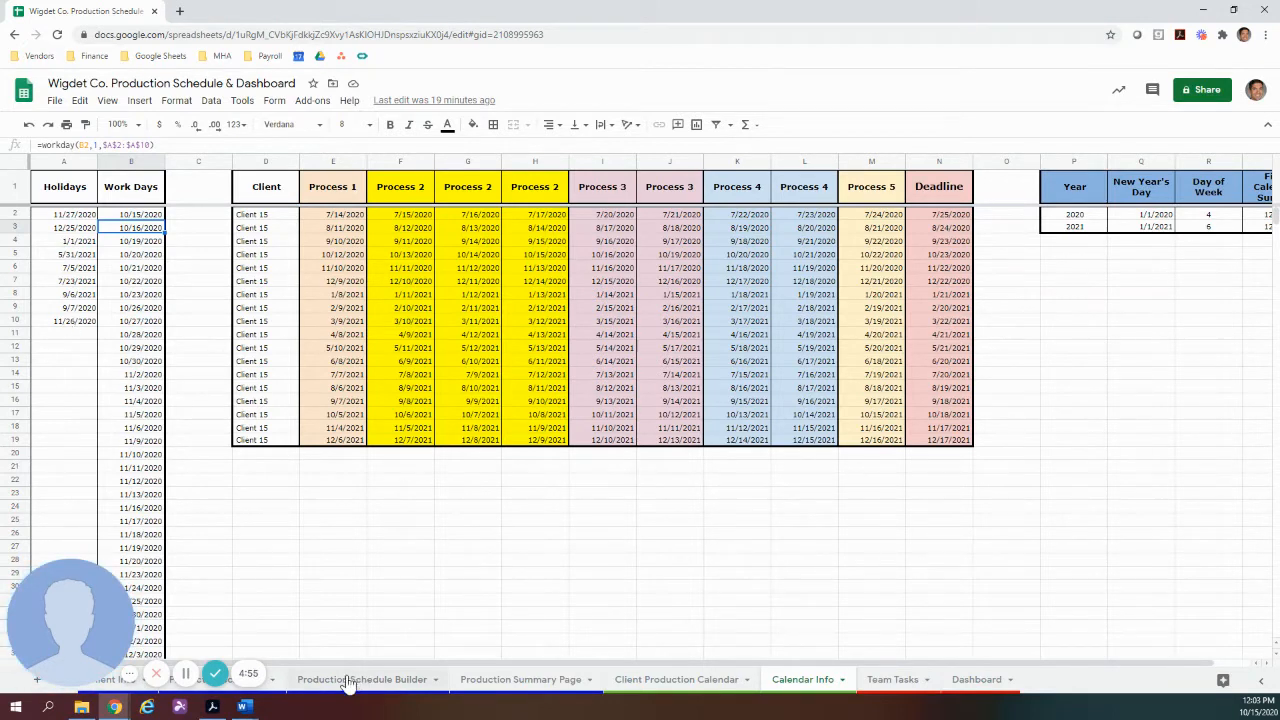
{"action": "left_click", "coordinate": [23, 576]}
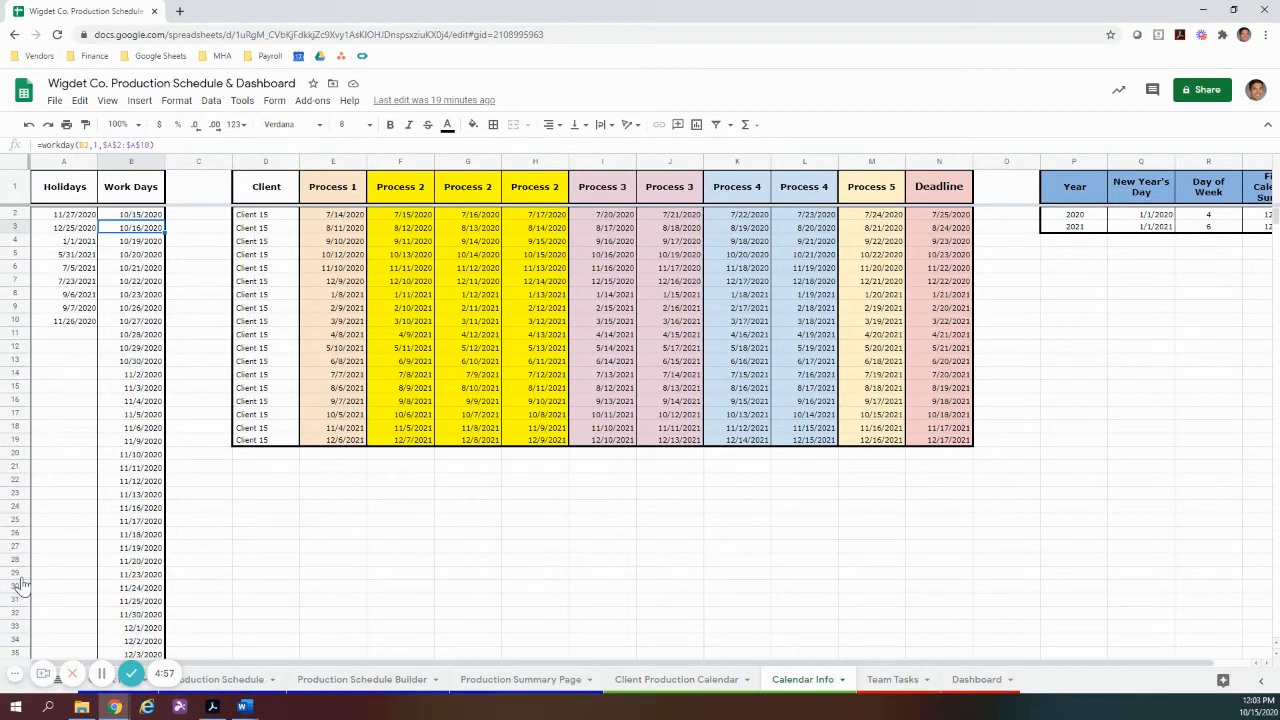
{"action": "left_click", "coordinate": [17, 680]}
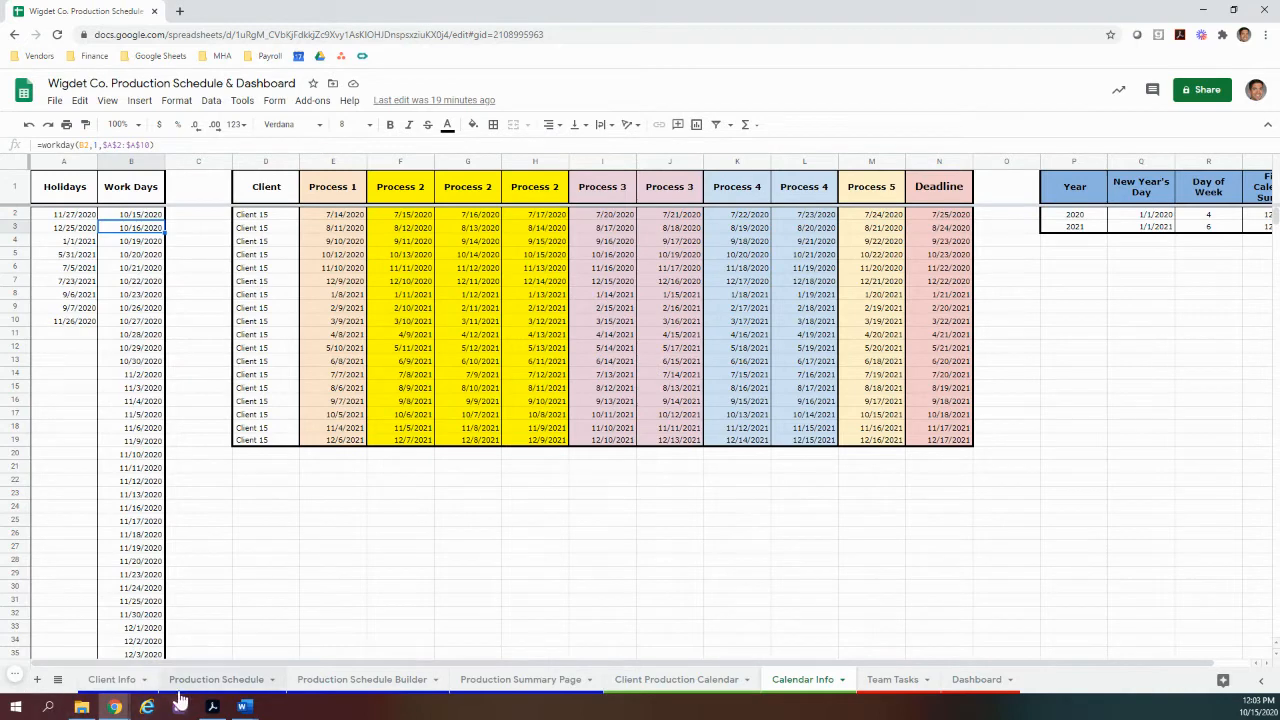
Return to the Client Info sheet and inspect Client 18's formulas for the Next Deadline Date and the Next Process 5, 4 and 3 Dates
{"action": "left_click", "coordinate": [105, 683]}
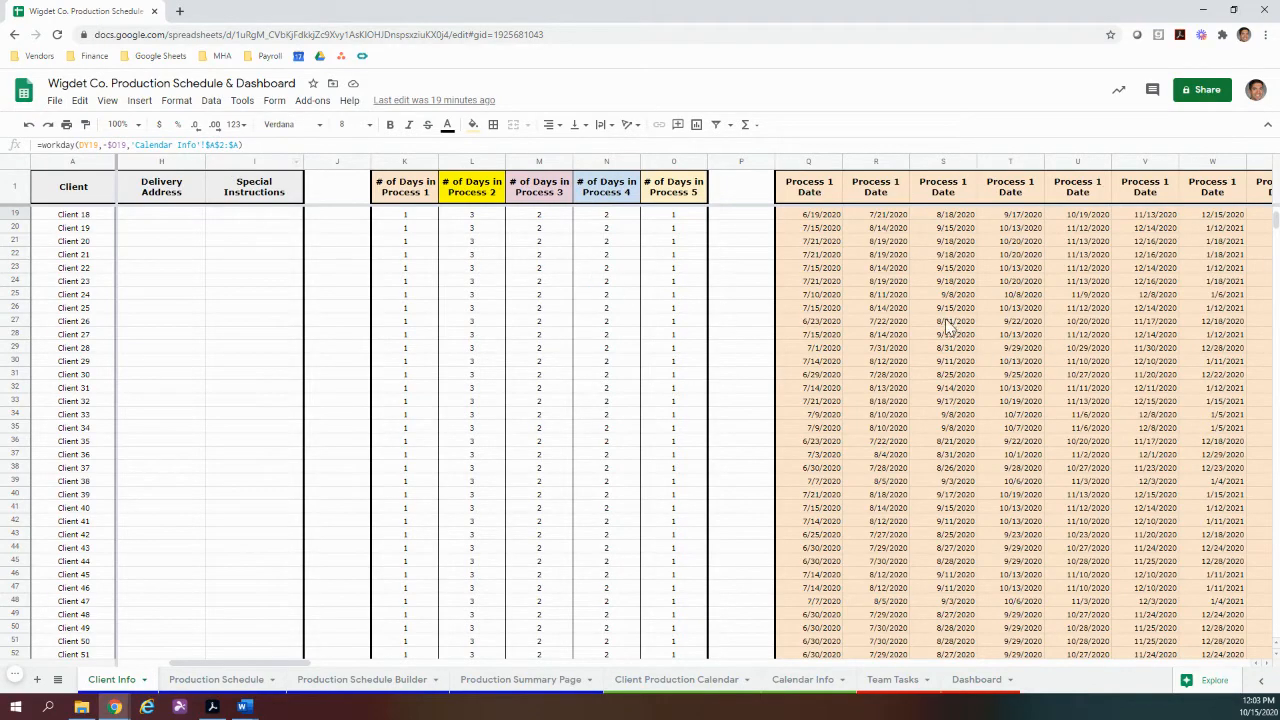
{"action": "left_click_drag", "start_coordinate": [237, 659], "coordinate": [876, 657]}
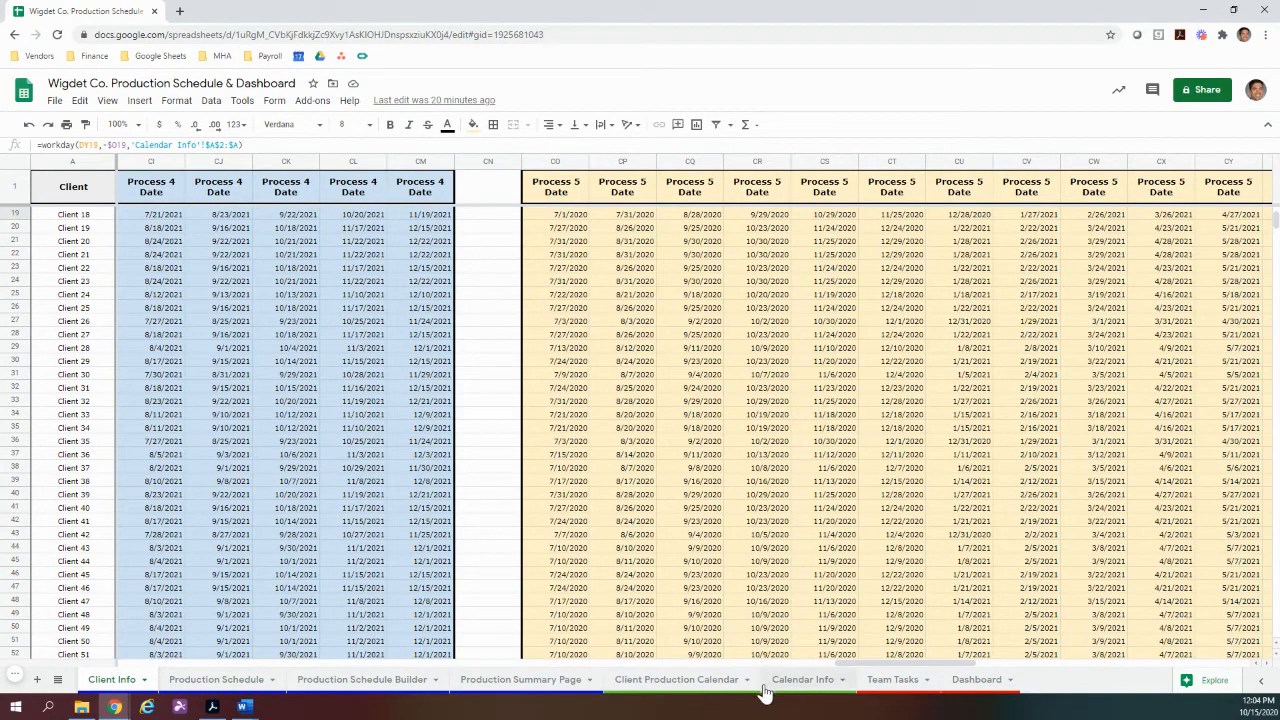
{"action": "left_click_drag", "start_coordinate": [898, 661], "coordinate": [1203, 622]}
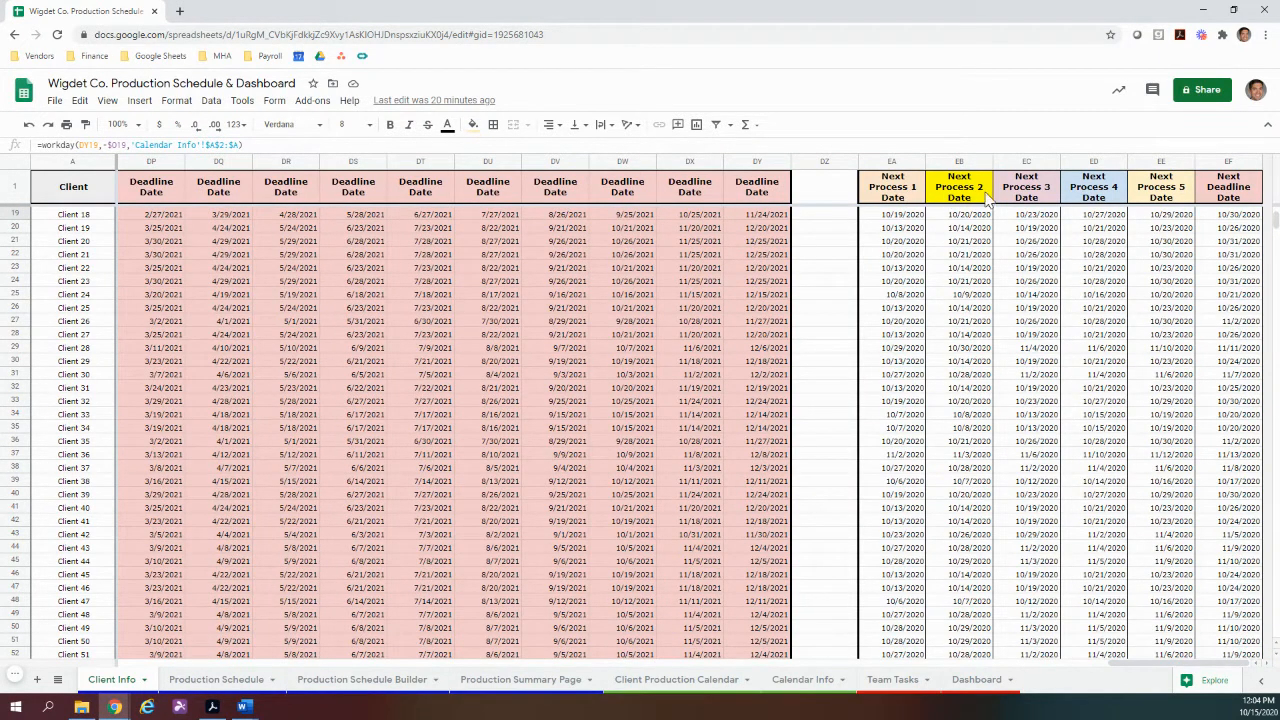
{"action": "left_click", "coordinate": [1220, 216]}
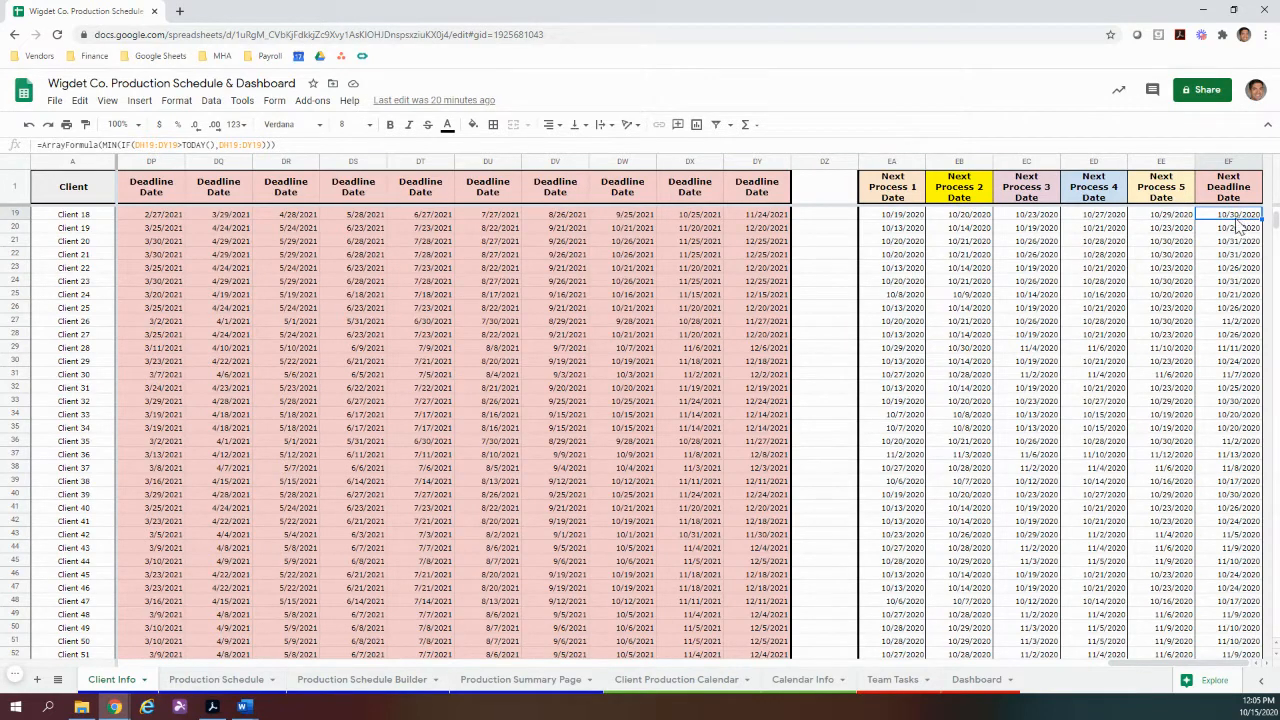
{"action": "left_click", "coordinate": [1179, 218]}
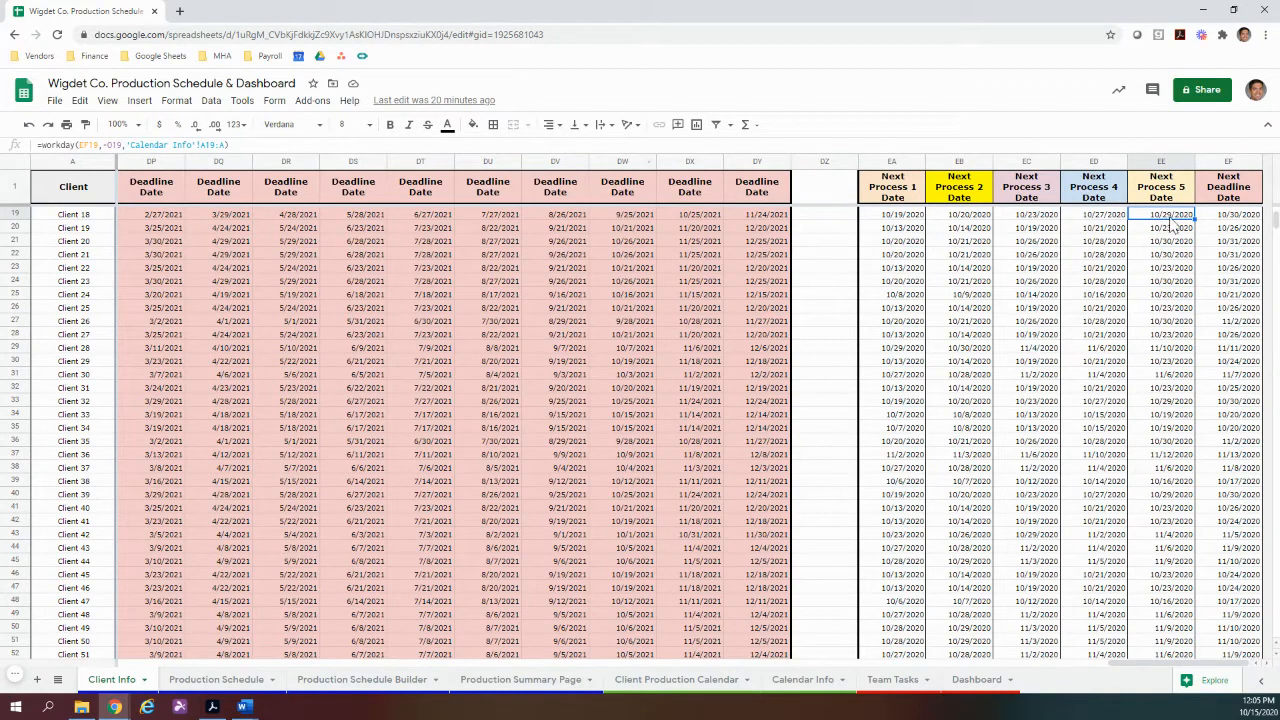
{"action": "left_click", "coordinate": [1223, 216]}
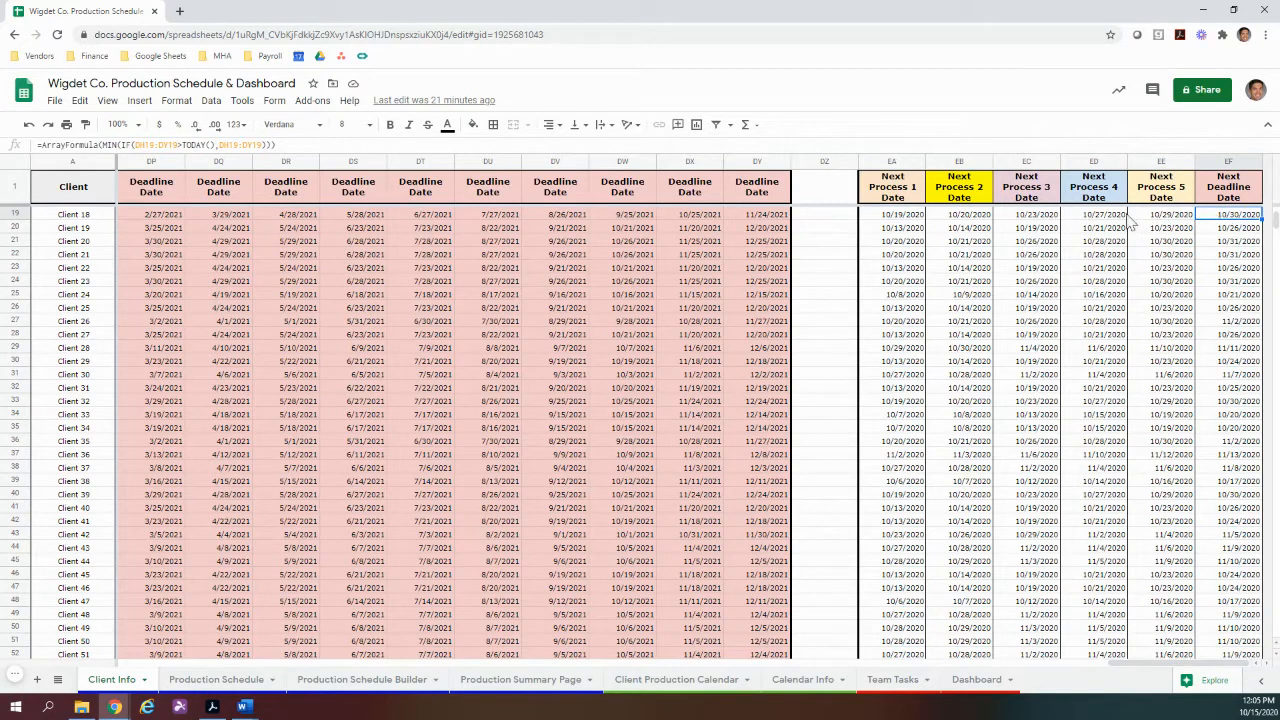
{"action": "left_click", "coordinate": [1101, 217]}
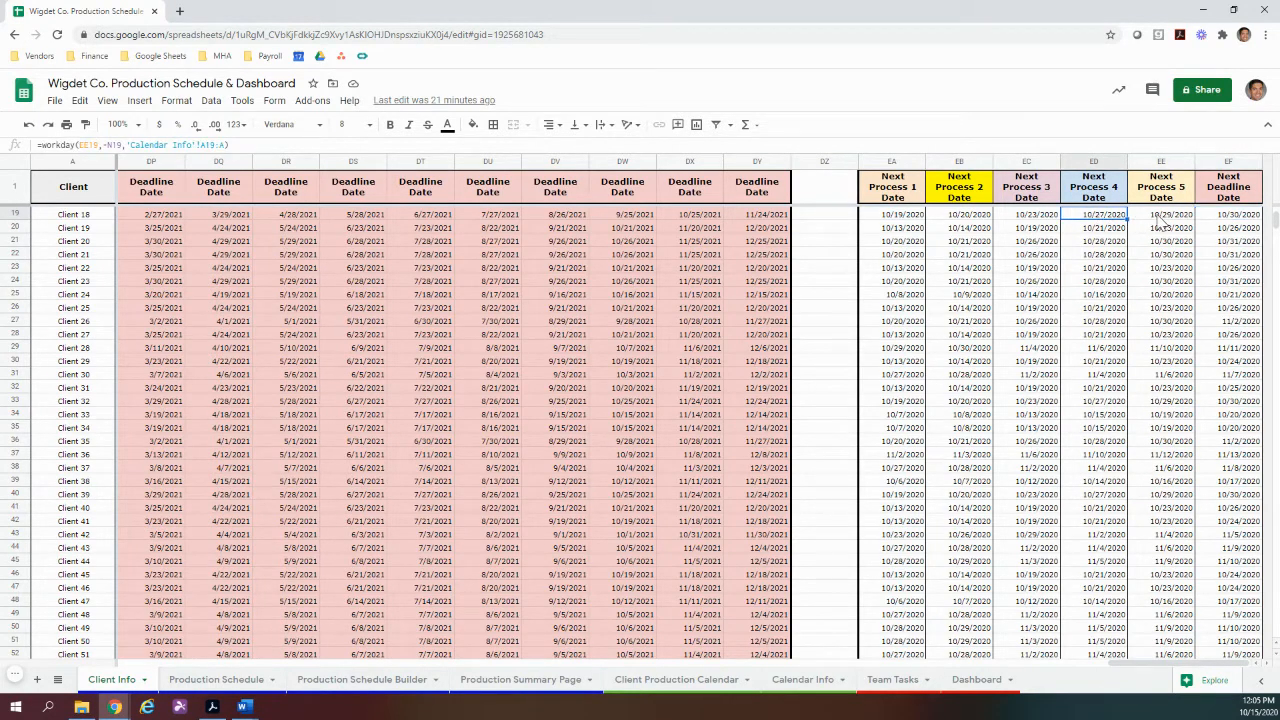
{"action": "left_click", "coordinate": [1022, 218]}
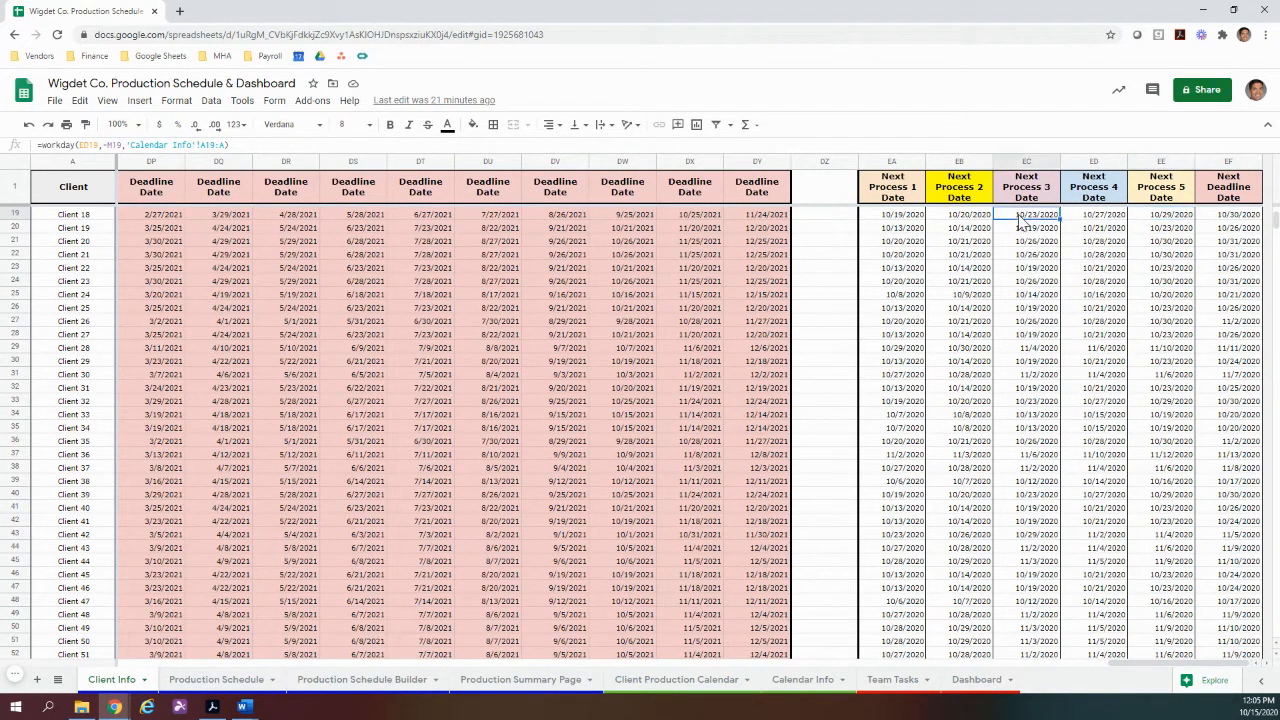
{"action": "left_click", "coordinate": [1101, 220]}
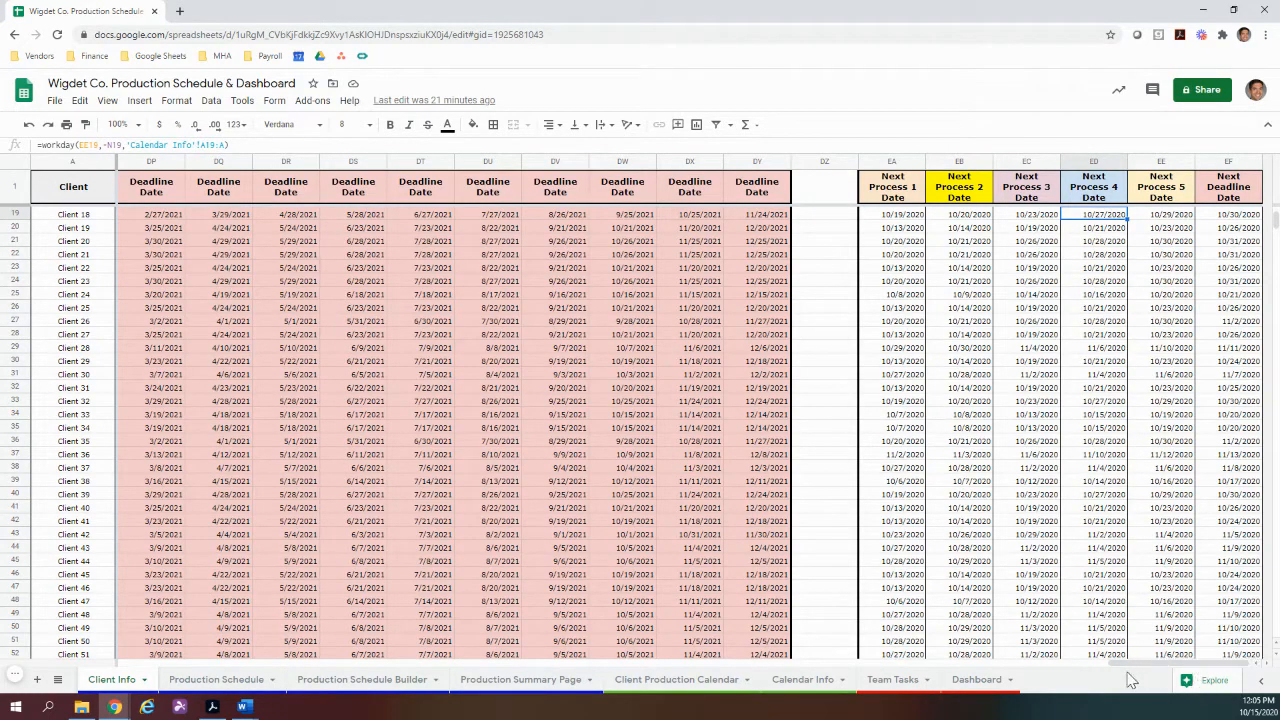
Open the Production Schedule sheet and inspect the first Wednesday's count formulas for Processes 1, 2 and 3
{"action": "left_click_drag", "start_coordinate": [1130, 668], "coordinate": [120, 648]}
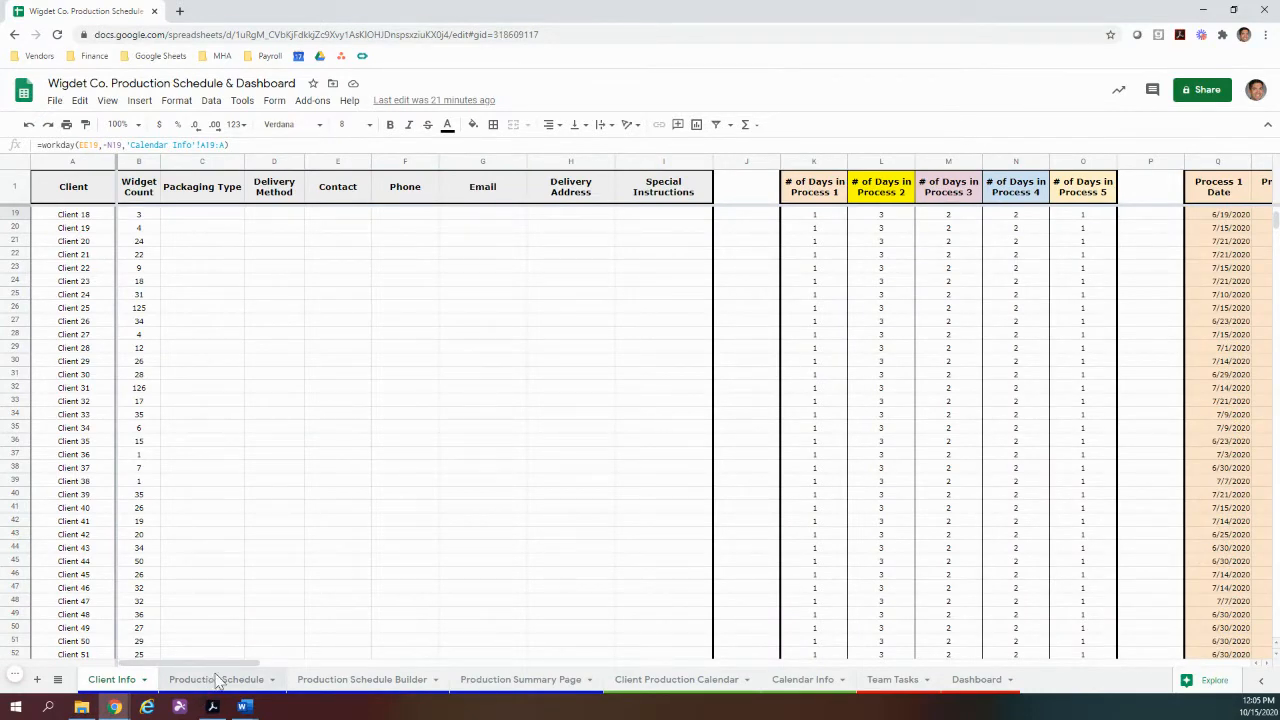
{"action": "left_click", "coordinate": [218, 680]}
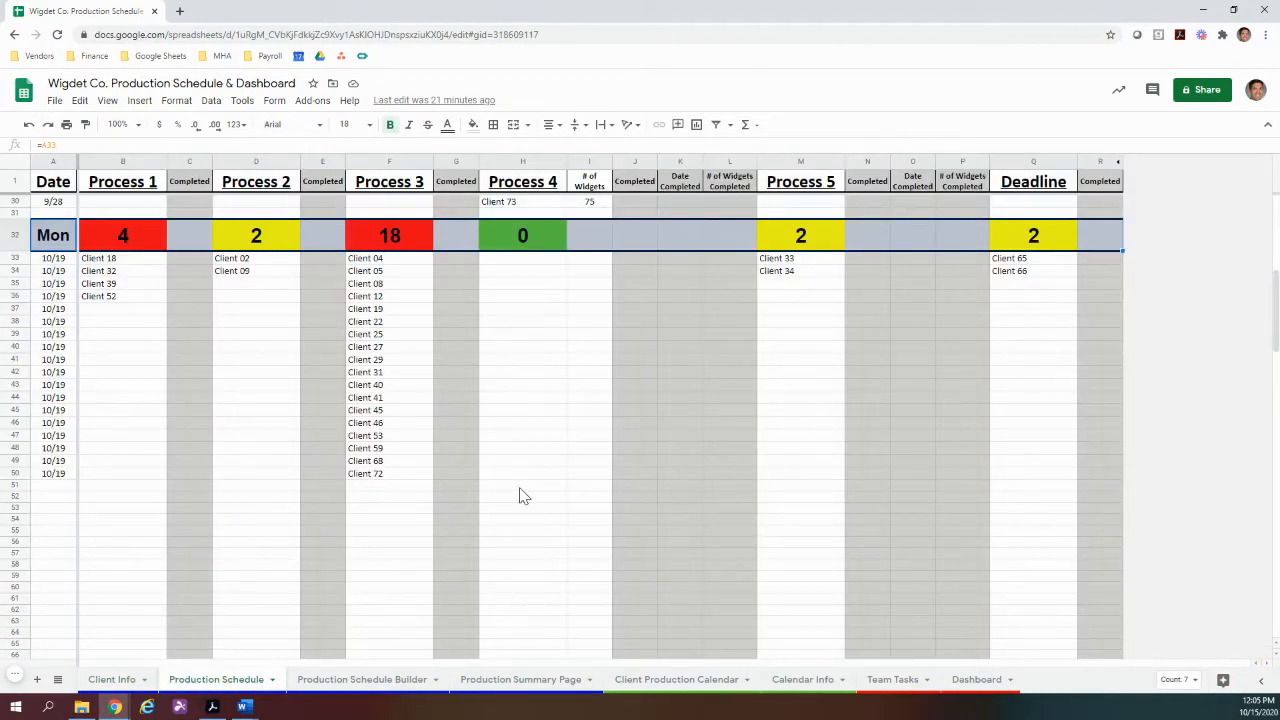
{"action": "scroll", "coordinate": [583, 523], "scroll_direction": "up", "scroll_amount": 10}
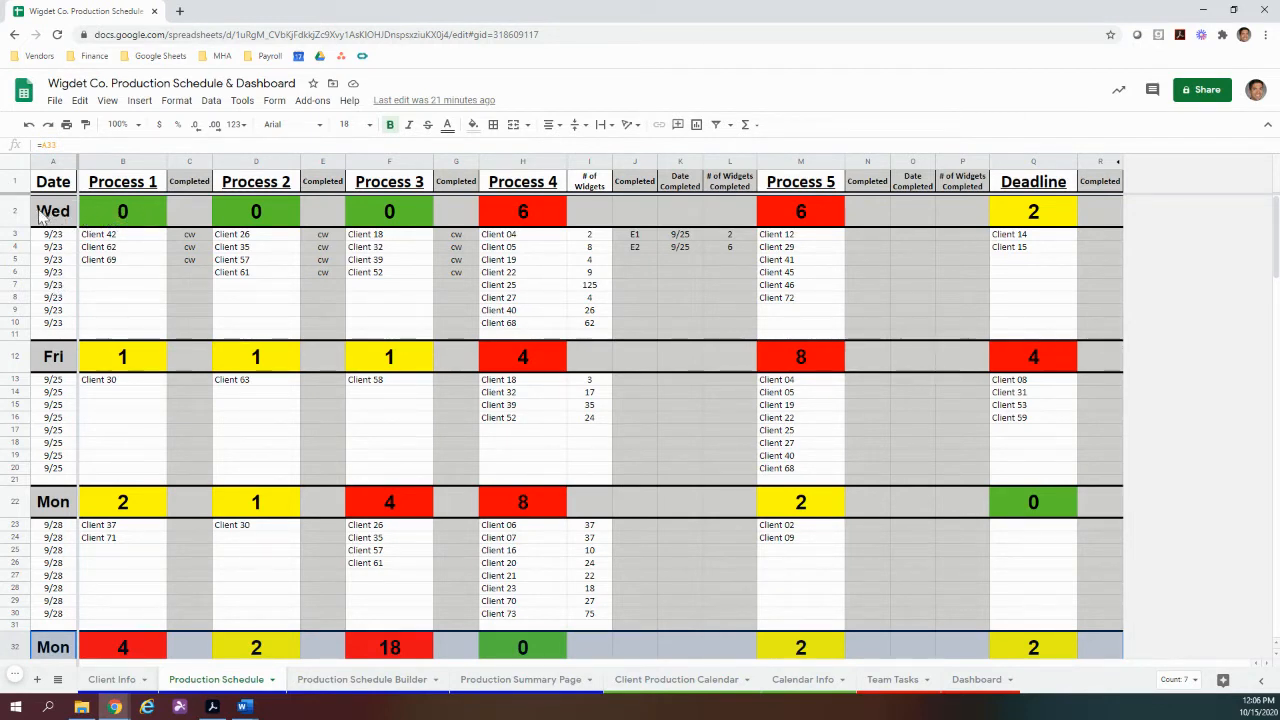
{"action": "left_click", "coordinate": [143, 219]}
{"action": "left_click", "coordinate": [240, 220]}
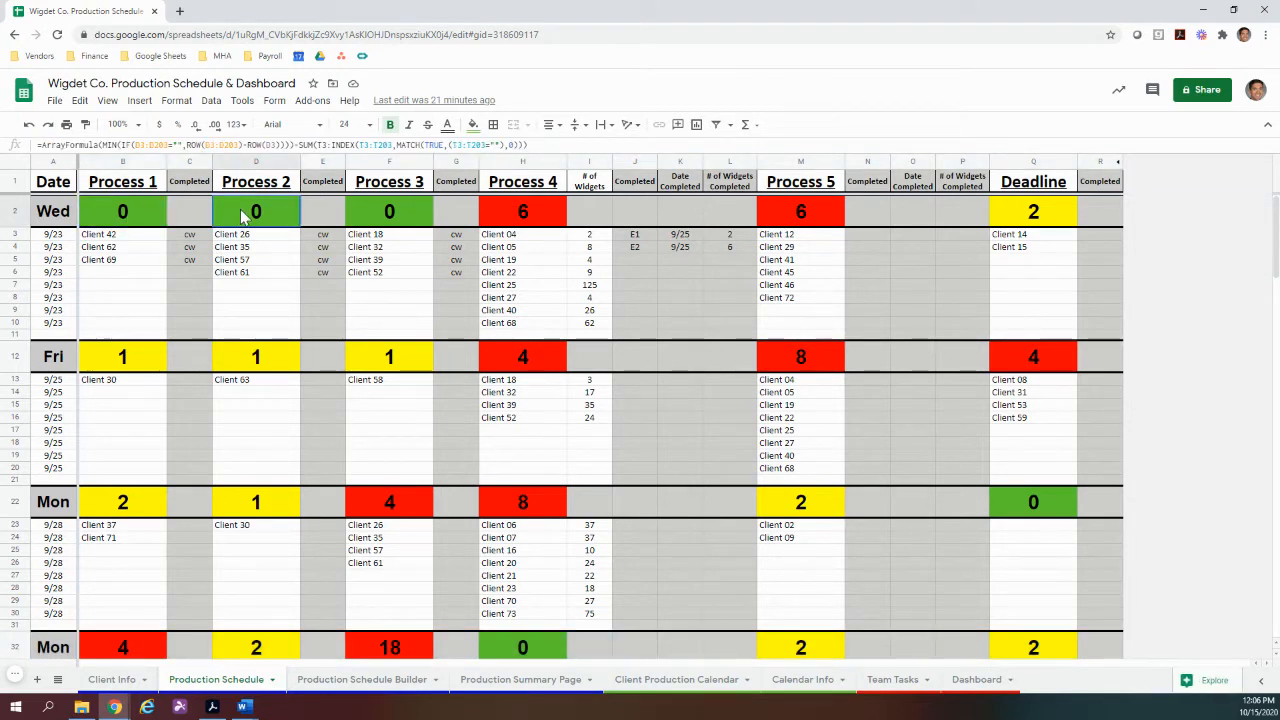
{"action": "left_click", "coordinate": [375, 221]}
{"action": "left_click", "coordinate": [153, 222]}
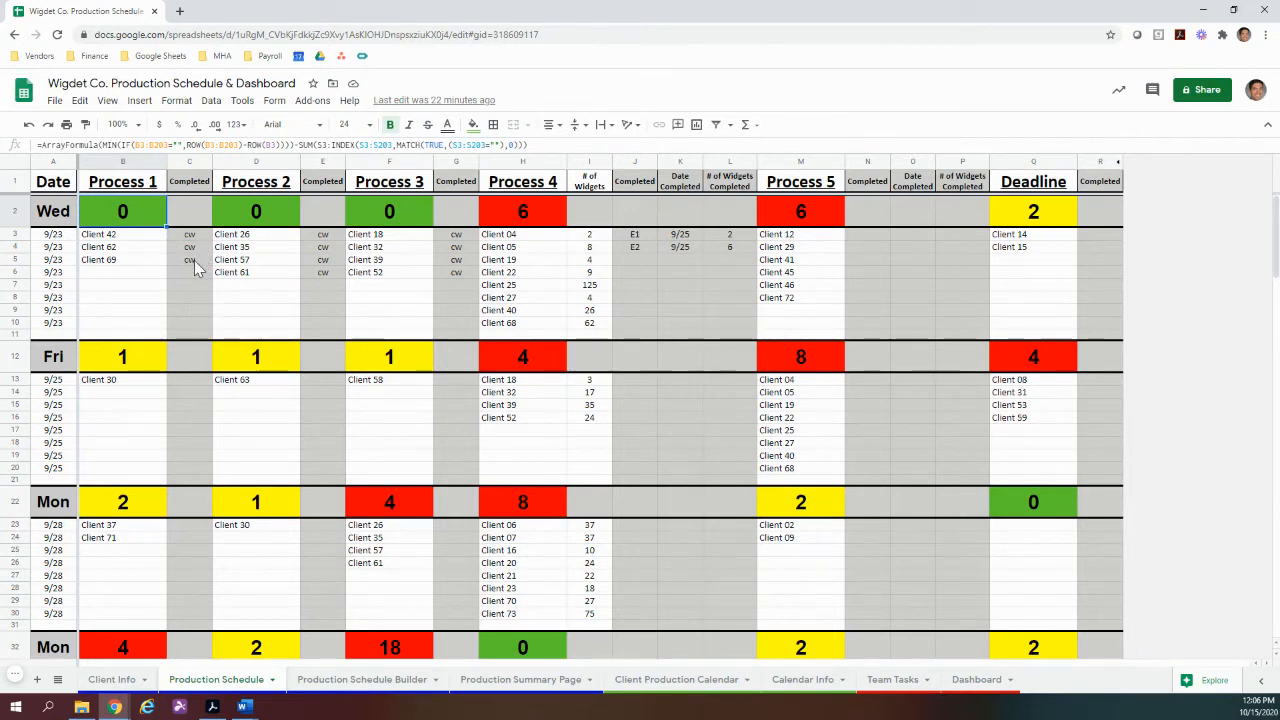
Clear the Process 1 Completed entries for Clients 69, 42 and 62 in the Wednesday 9/23 block
{"action": "left_click", "coordinate": [199, 261]}
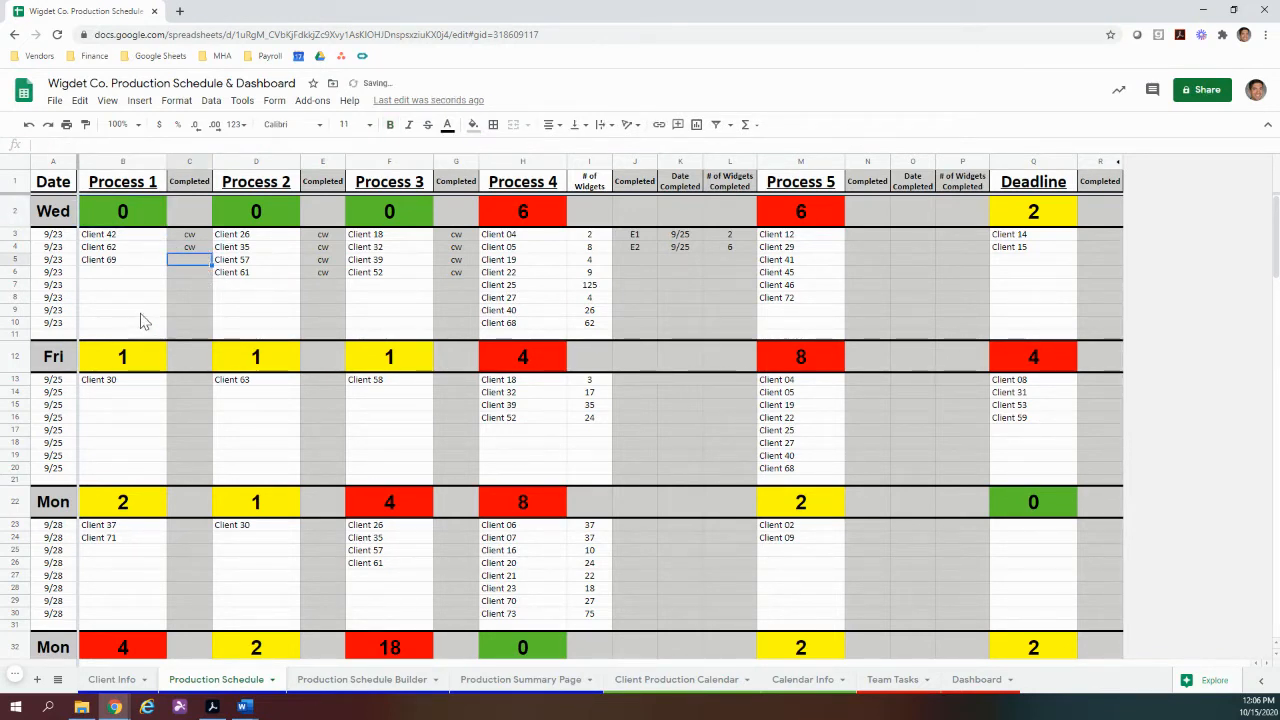
{"action": "key", "text": "Delete"}
{"action": "left_click", "coordinate": [200, 238]}
{"action": "left_click", "coordinate": [200, 246], "text": "shift"}
{"action": "key", "text": "Delete"}
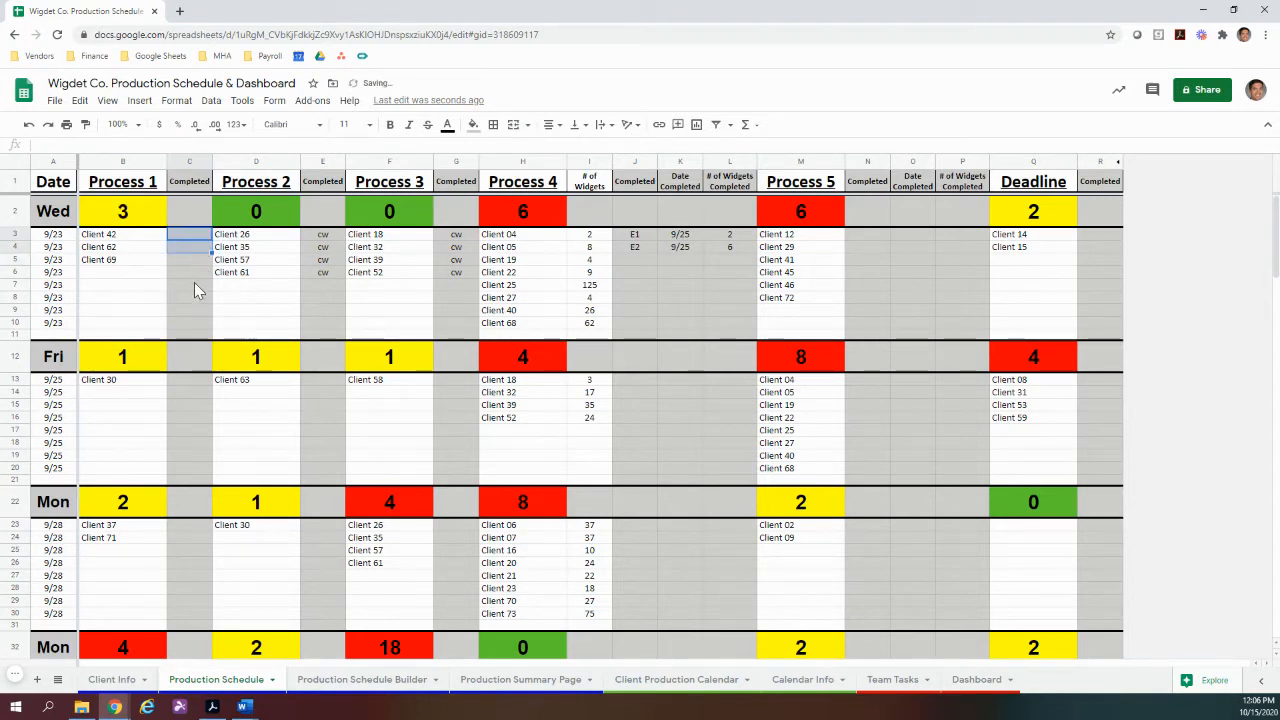
{"action": "left_click", "coordinate": [197, 288]}
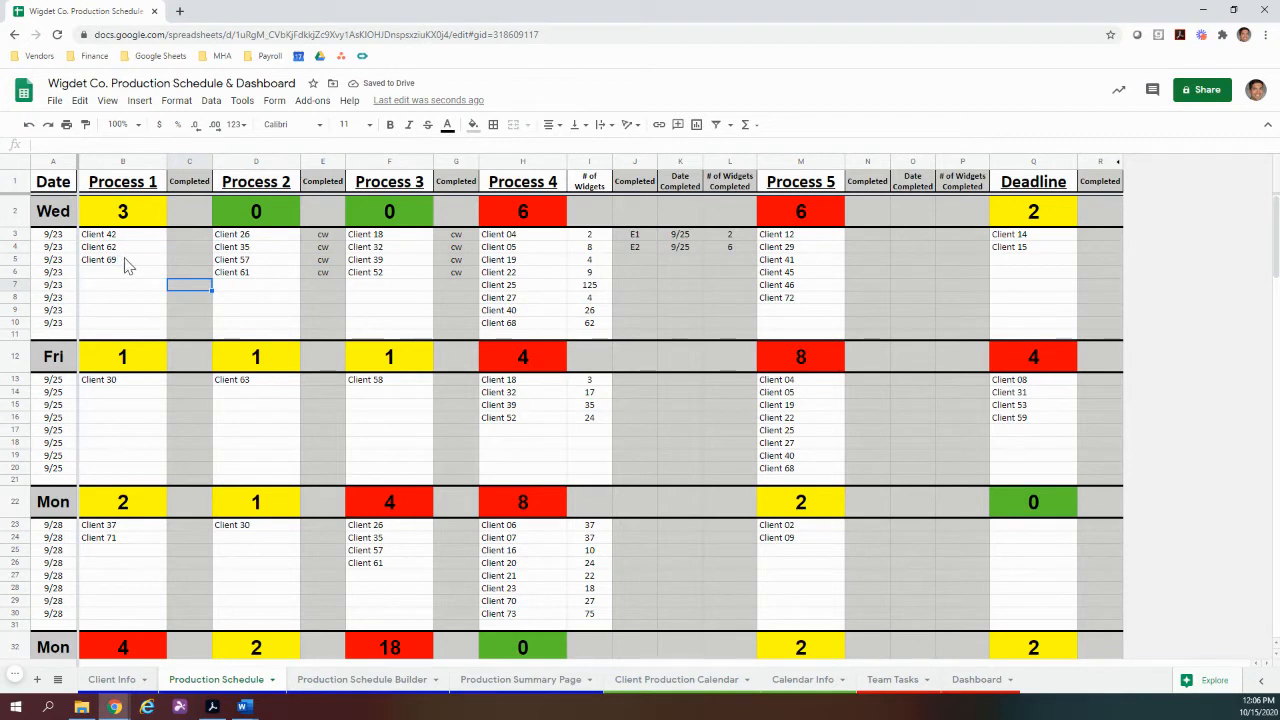
Check Wednesday's Process 1 count formula and enter "cw" as the Process 1 Completed entry for Client 42
{"action": "left_click", "coordinate": [140, 216]}
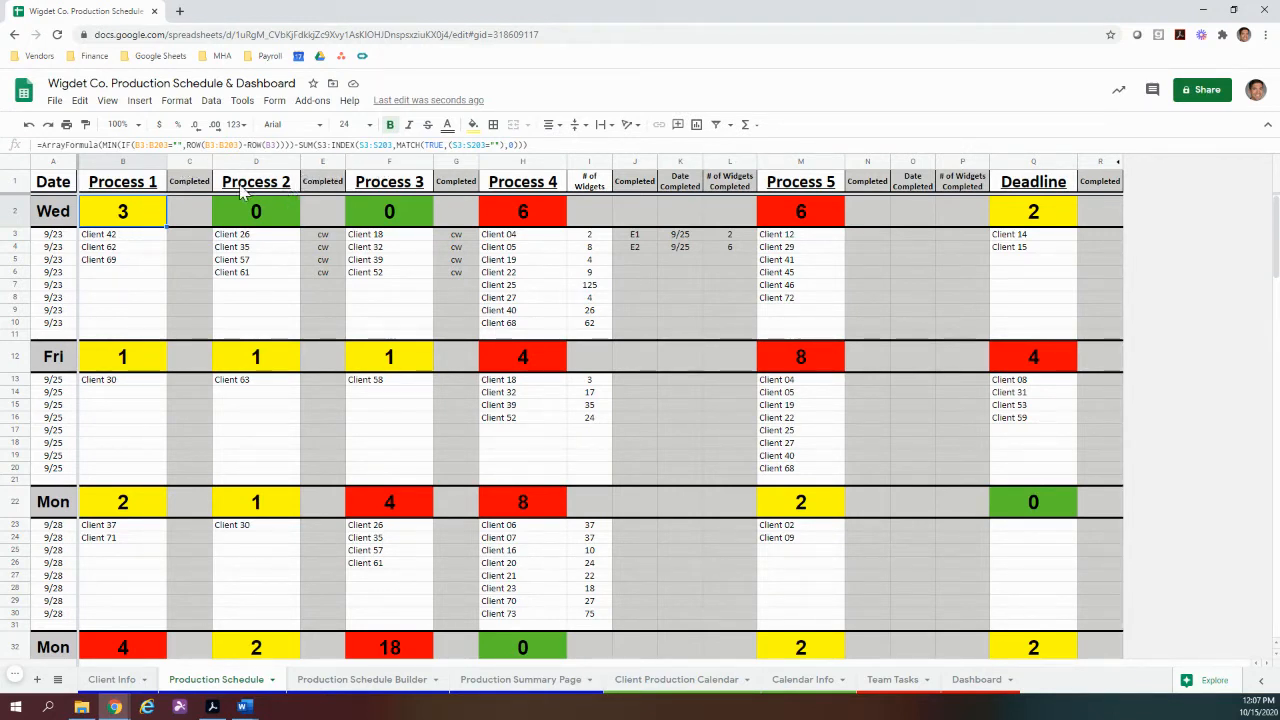
{"action": "left_click", "coordinate": [197, 239]}
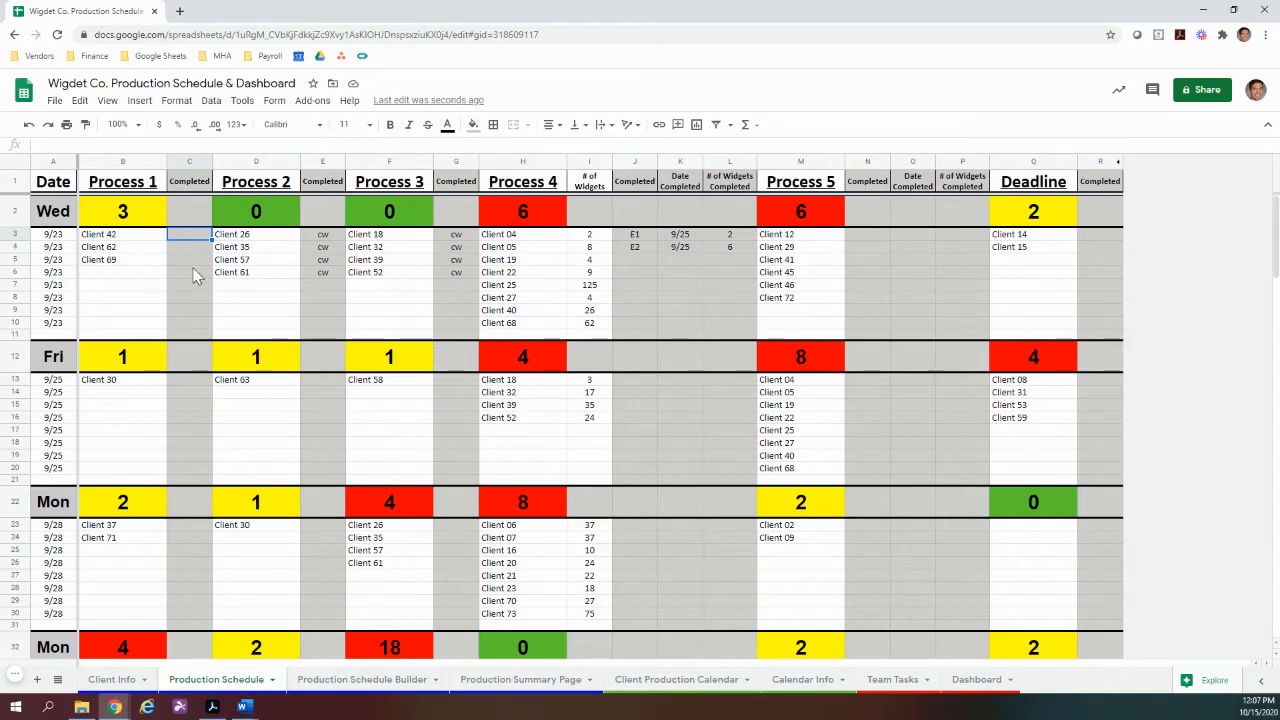
{"action": "type", "text": "c"}
{"action": "key", "text": "Return"}
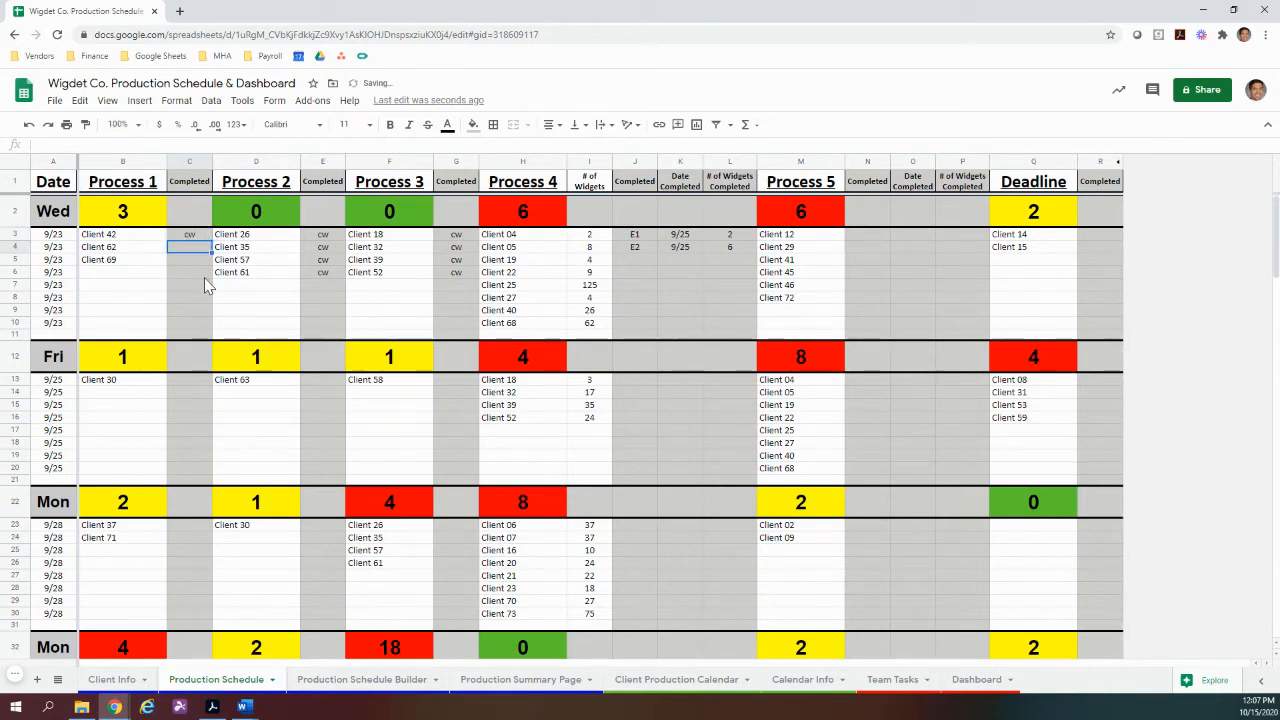
Enter "cw" as the Process 1 Completed entry for Clients 62 and 69 in the Wednesday 9/23 block
{"action": "type", "text": "cw"}
{"action": "key", "text": "Return"}
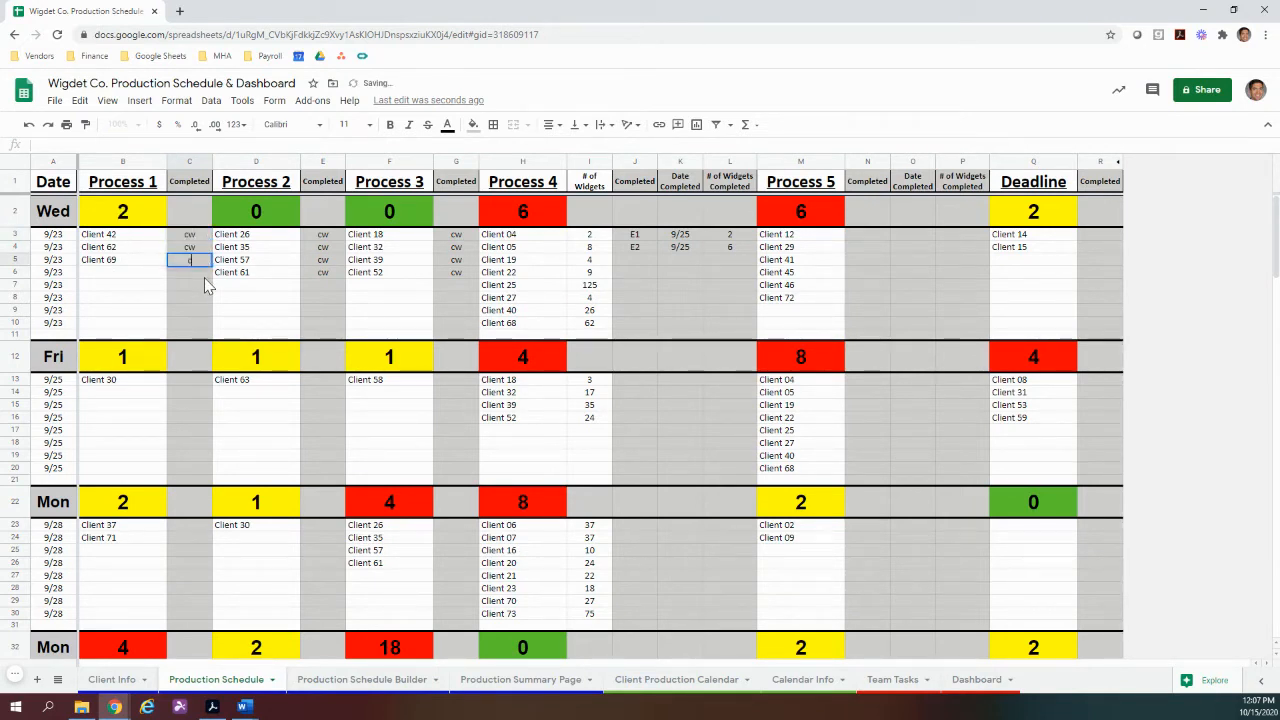
{"action": "type", "text": "cw"}
{"action": "key", "text": "Return"}
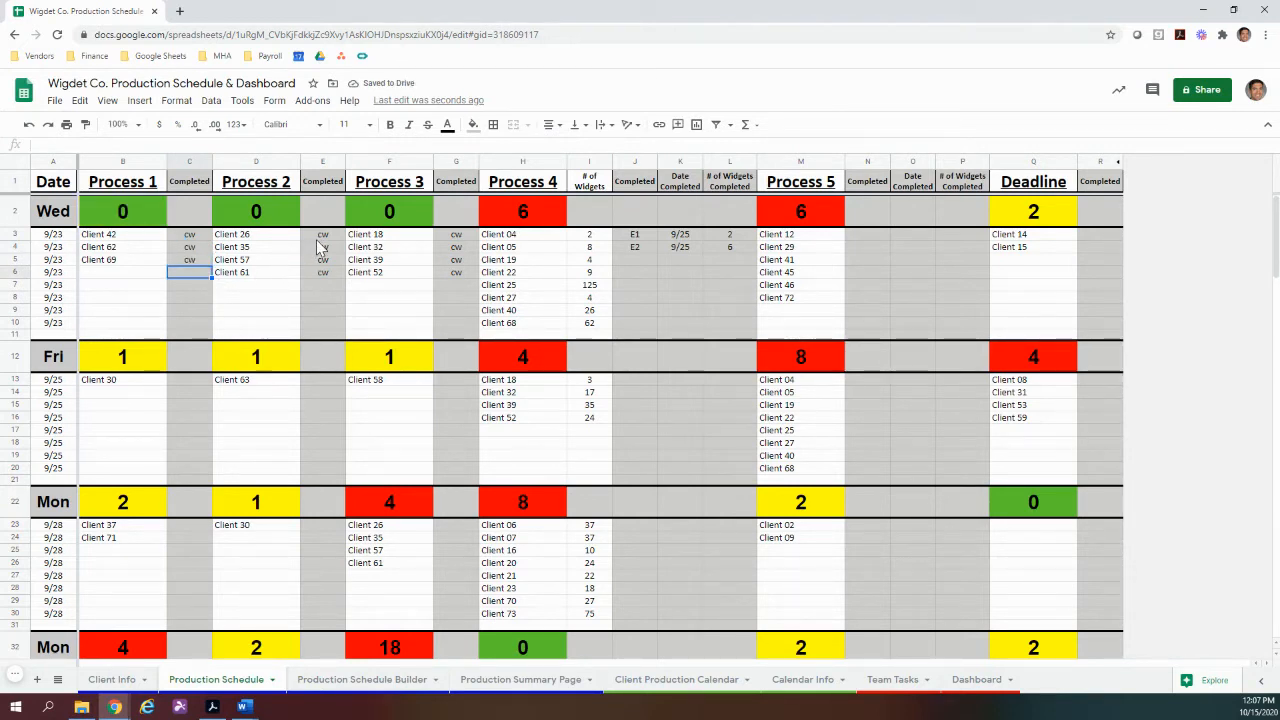
Clear the Process 2 Completed entries for Clients 26, 35, 57 and 61 in the Wednesday 9/23 block
{"action": "left_click_drag", "start_coordinate": [320, 235], "coordinate": [320, 272]}
{"action": "key", "text": "Delete"}
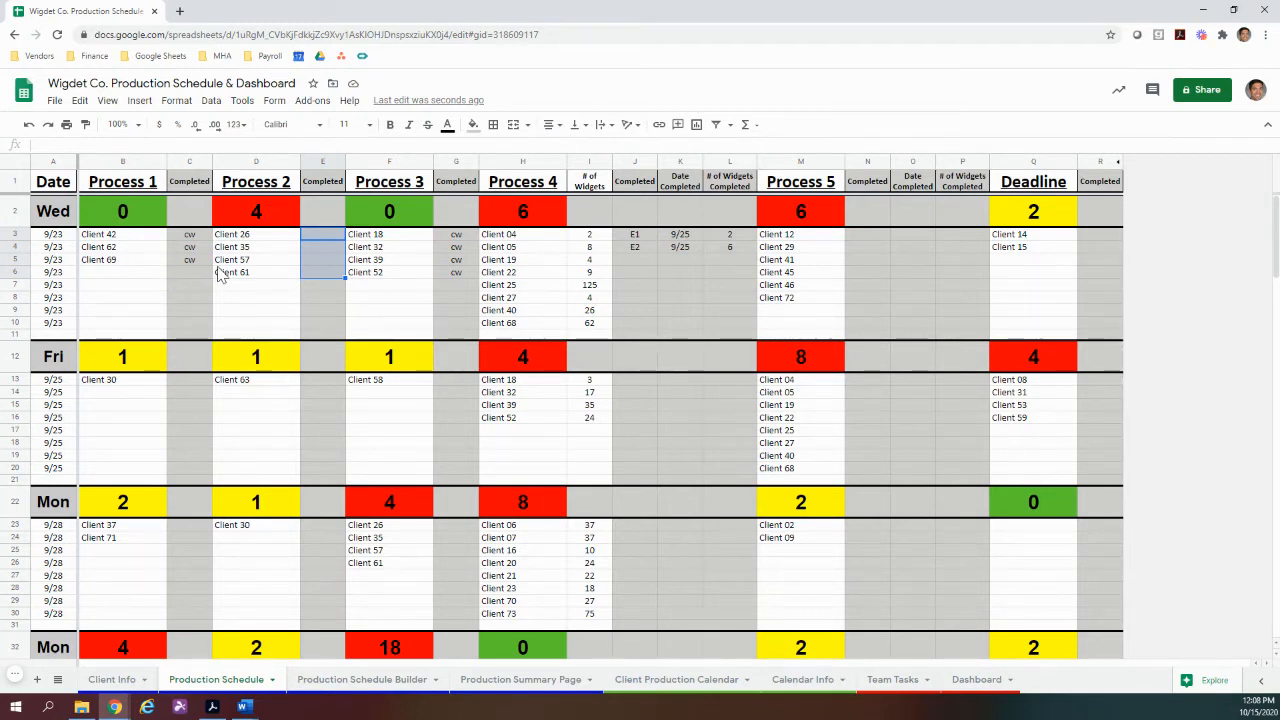
{"action": "left_click_drag", "start_coordinate": [203, 237], "coordinate": [203, 261]}
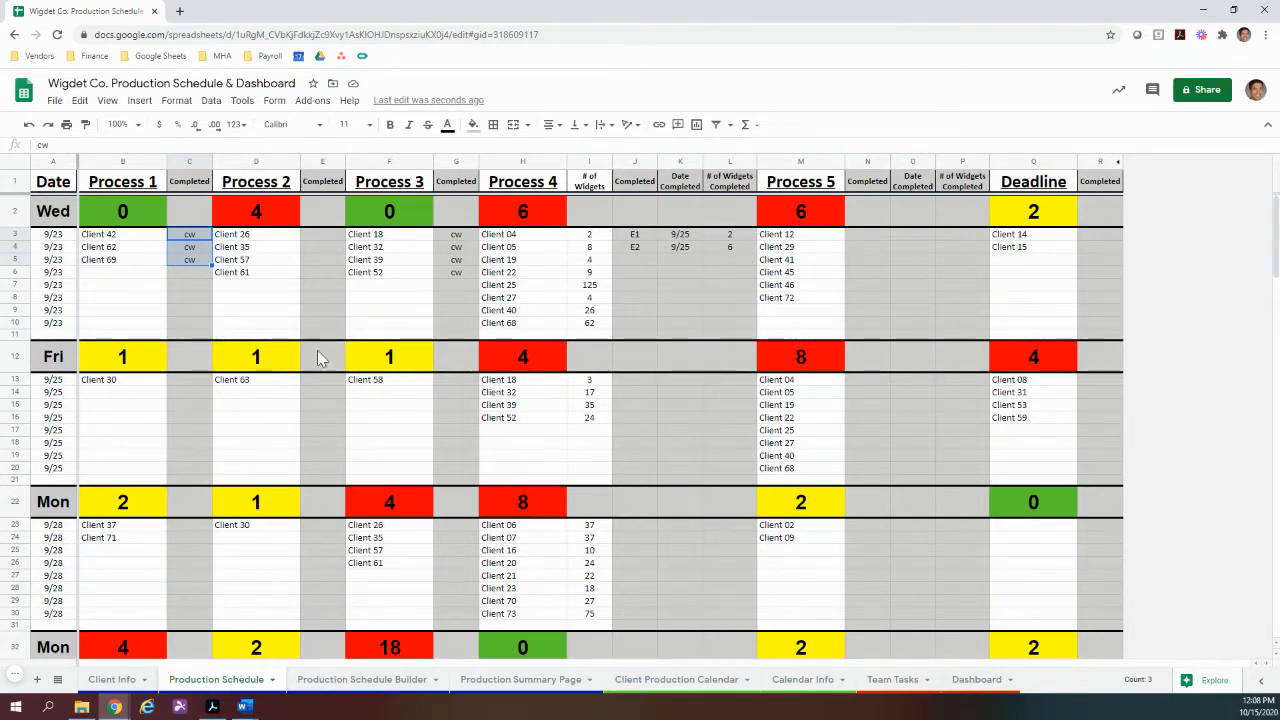
Review the Monday 10/19 block on the Production Schedule sheet and compare it with the Production Schedule Builder sheet
{"action": "scroll", "coordinate": [320, 375], "scroll_direction": "down", "scroll_amount": 4}
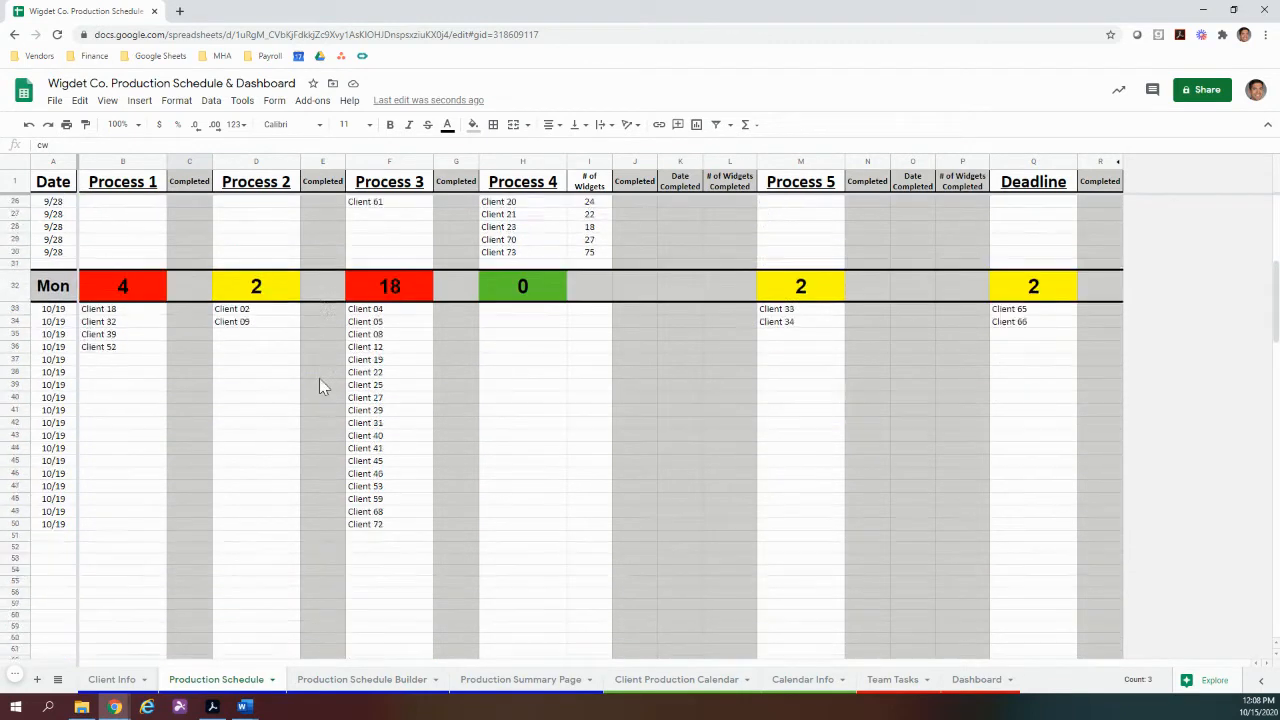
{"action": "scroll", "coordinate": [318, 386], "scroll_direction": "down", "scroll_amount": 2}
{"action": "scroll", "coordinate": [318, 386], "scroll_direction": "up", "scroll_amount": 2}
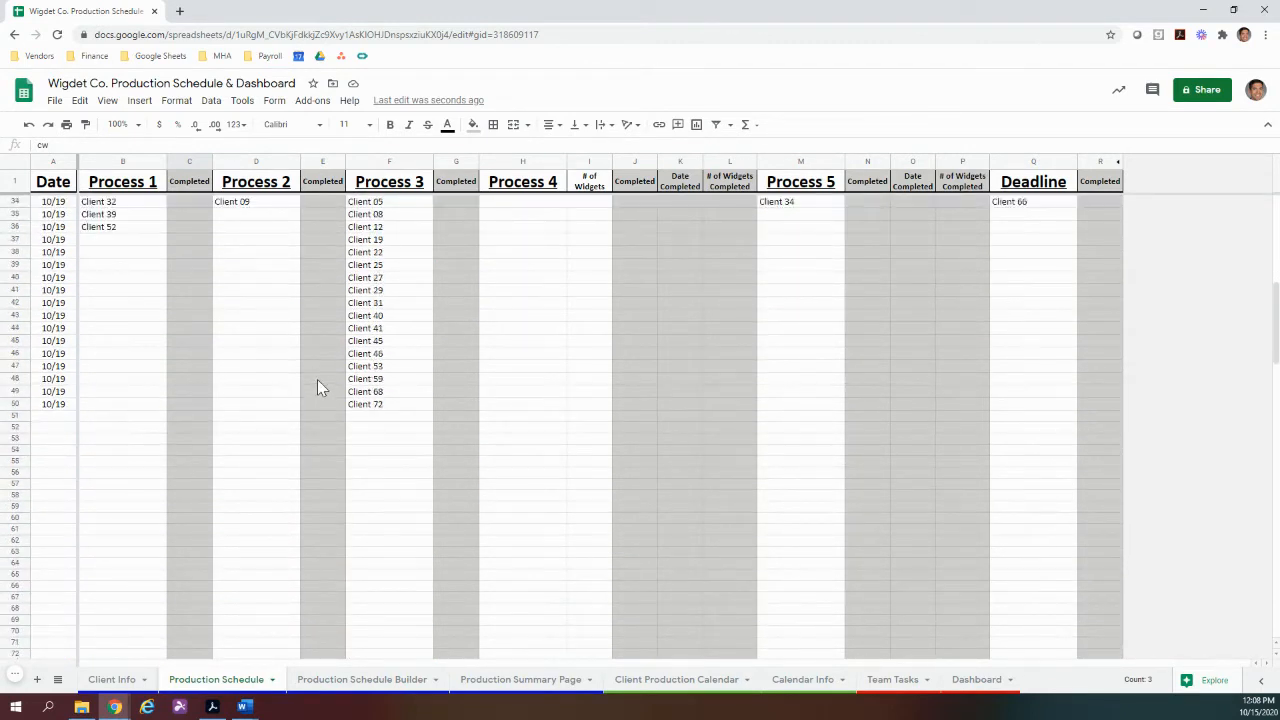
{"action": "left_click", "coordinate": [368, 680]}
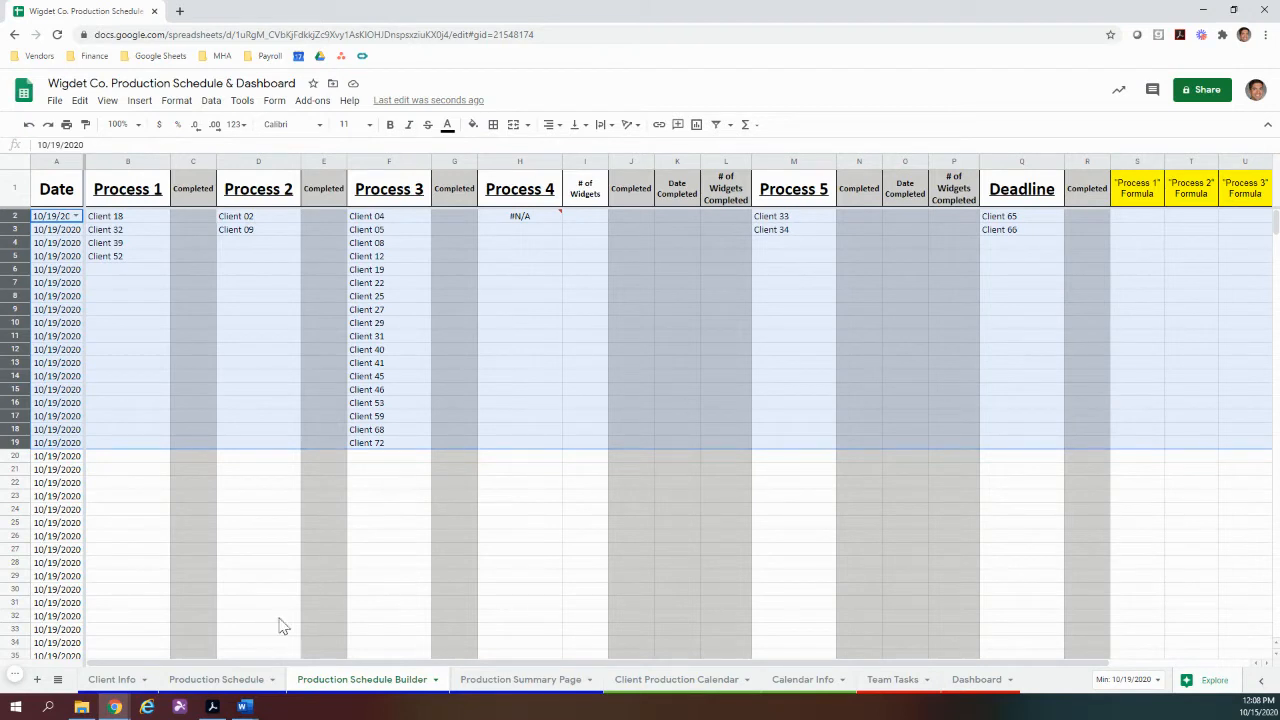
{"action": "left_click", "coordinate": [228, 681]}
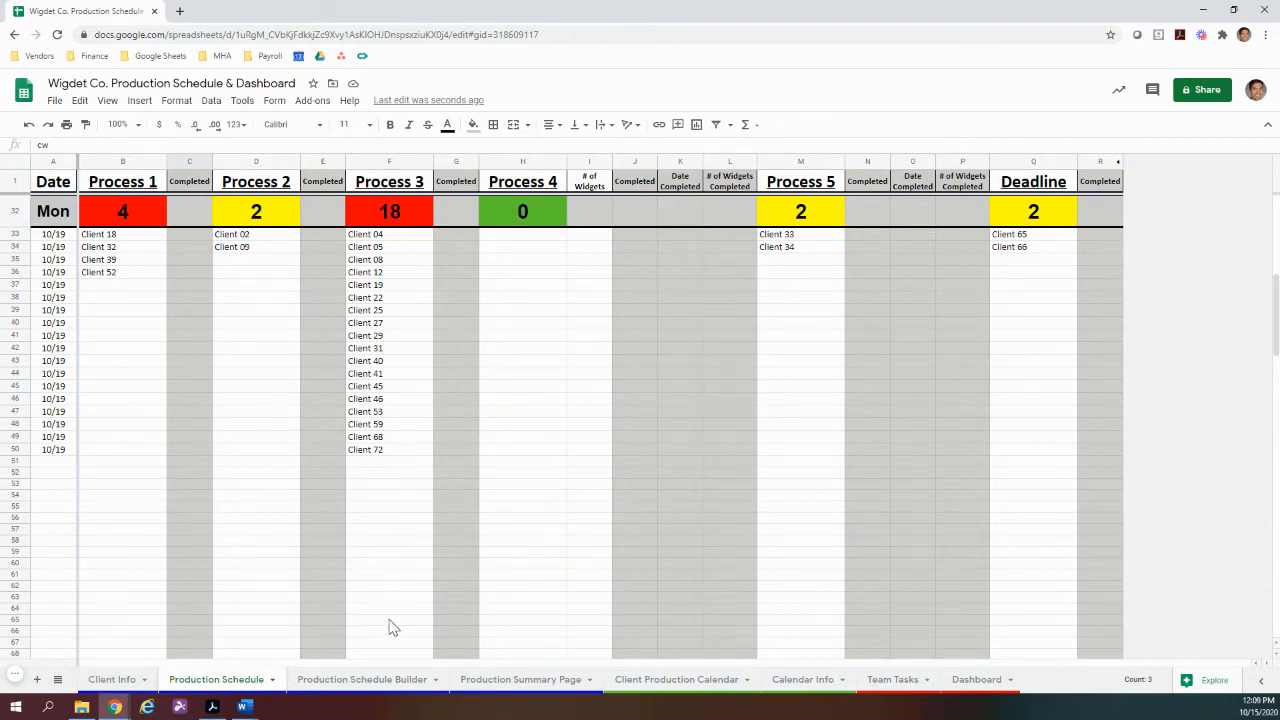
Set the date on the Production Schedule Builder sheet to 10/20/2020
{"action": "left_click", "coordinate": [370, 680]}
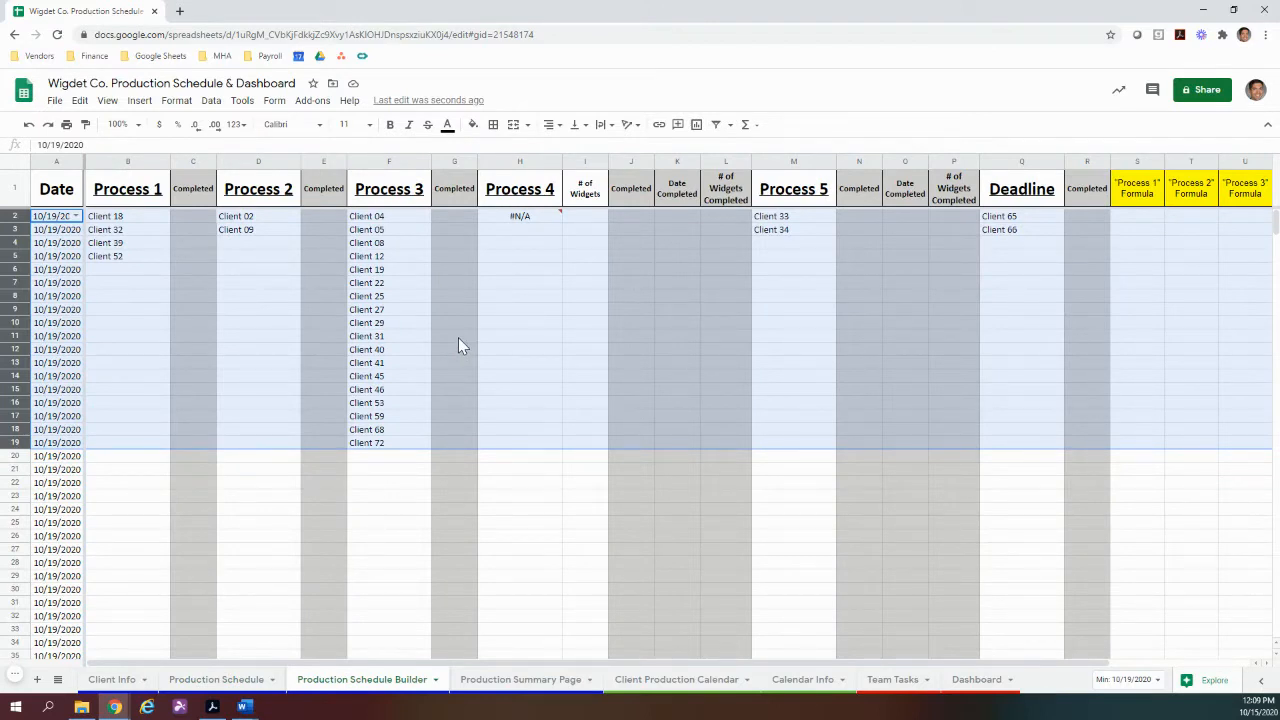
{"action": "left_click", "coordinate": [390, 469]}
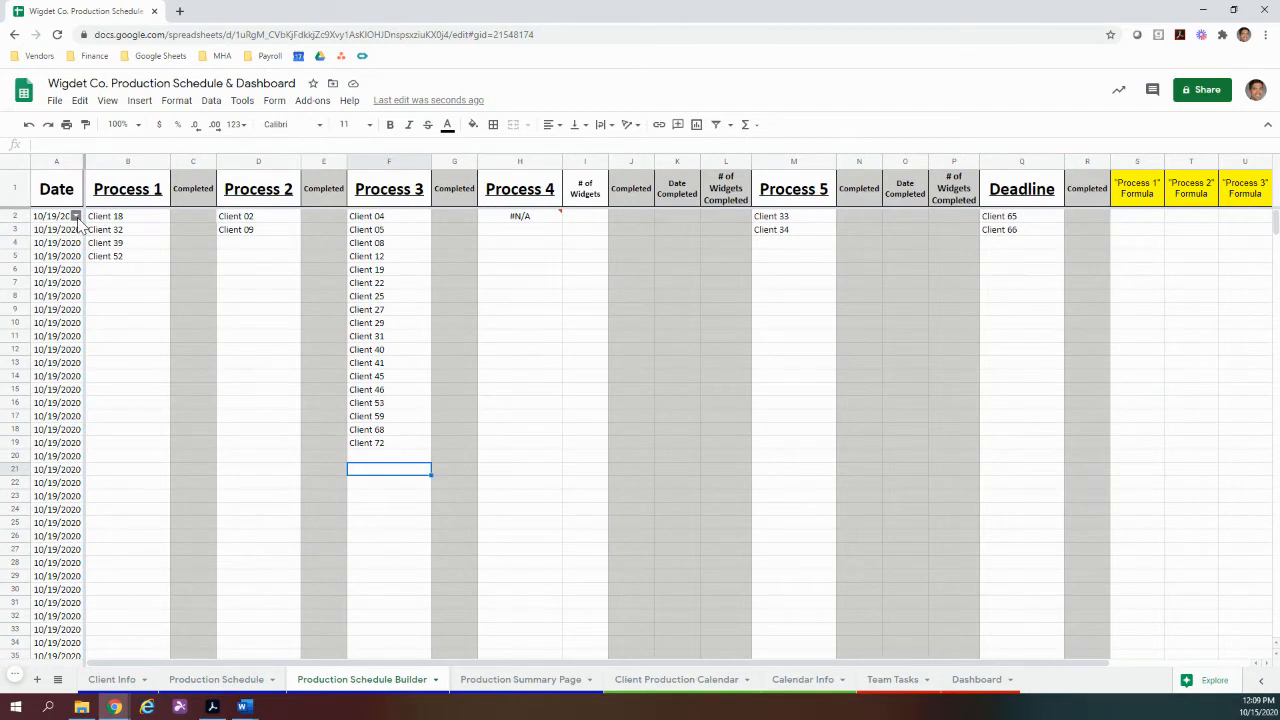
{"action": "left_click", "coordinate": [76, 216]}
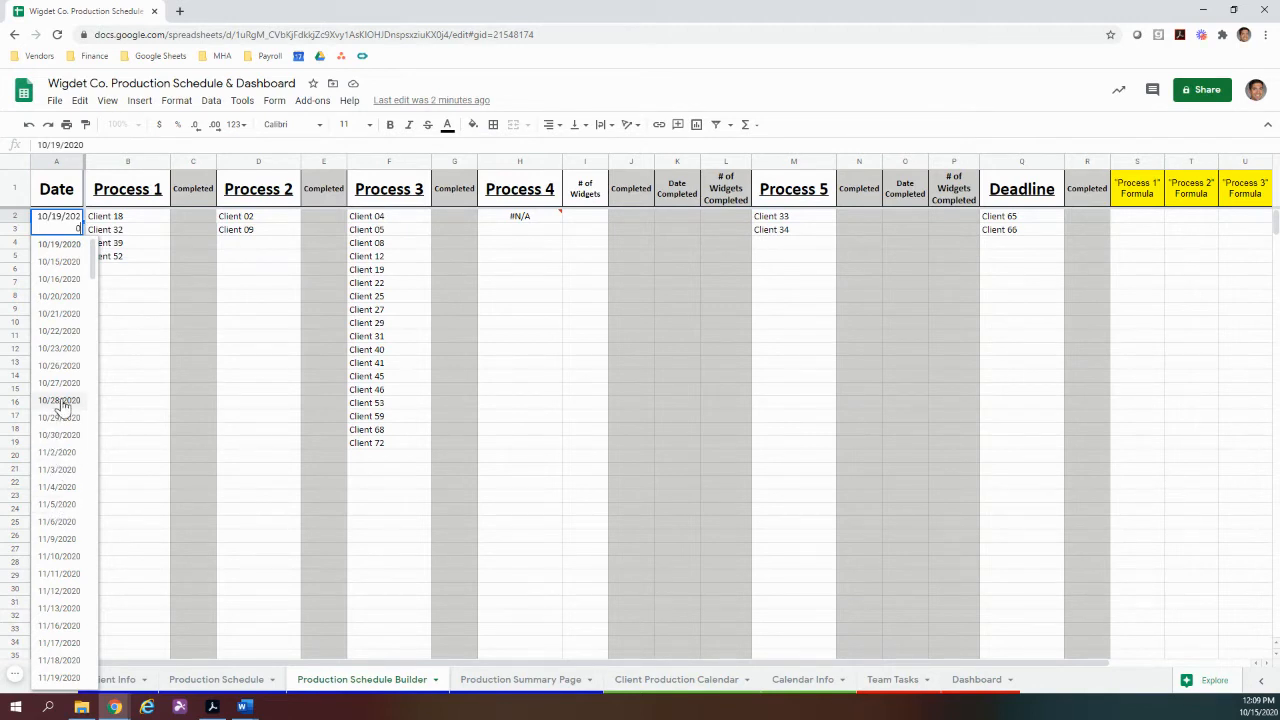
{"action": "left_click", "coordinate": [61, 300]}
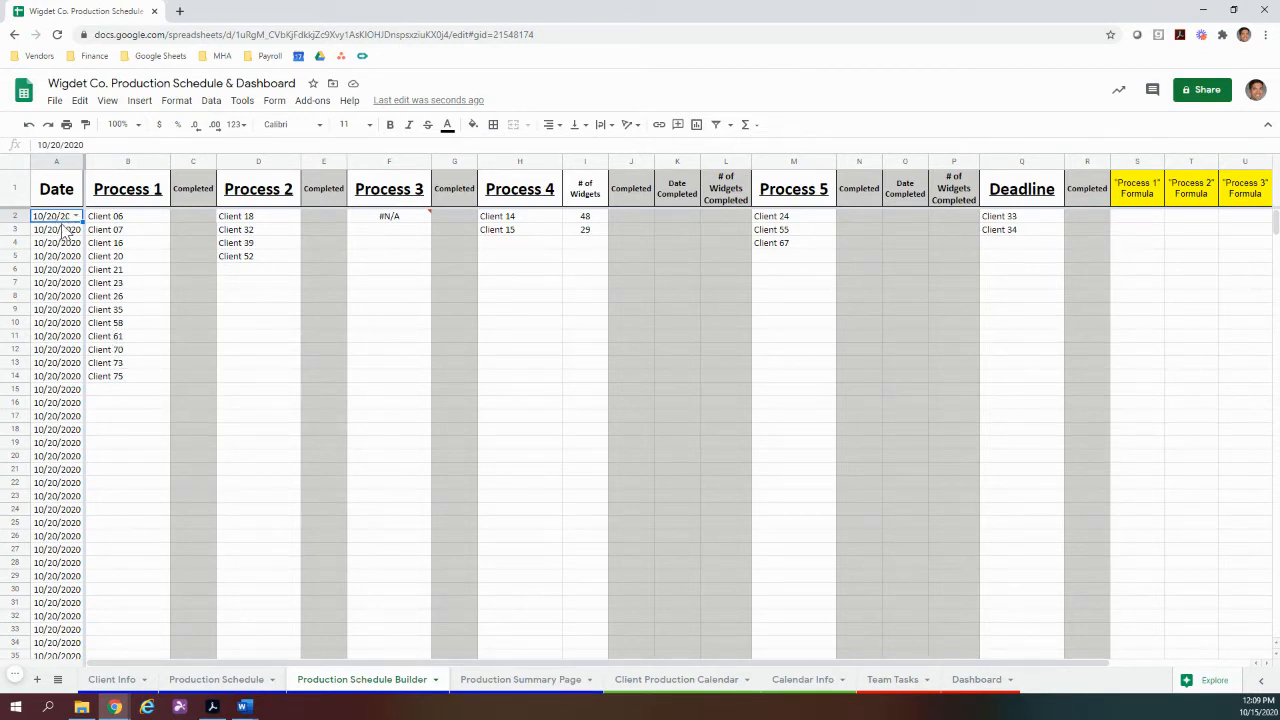
Inspect the builder's Process 1 FILTER formula and the contents of the client cells directly beneath it
{"action": "left_click", "coordinate": [150, 219]}
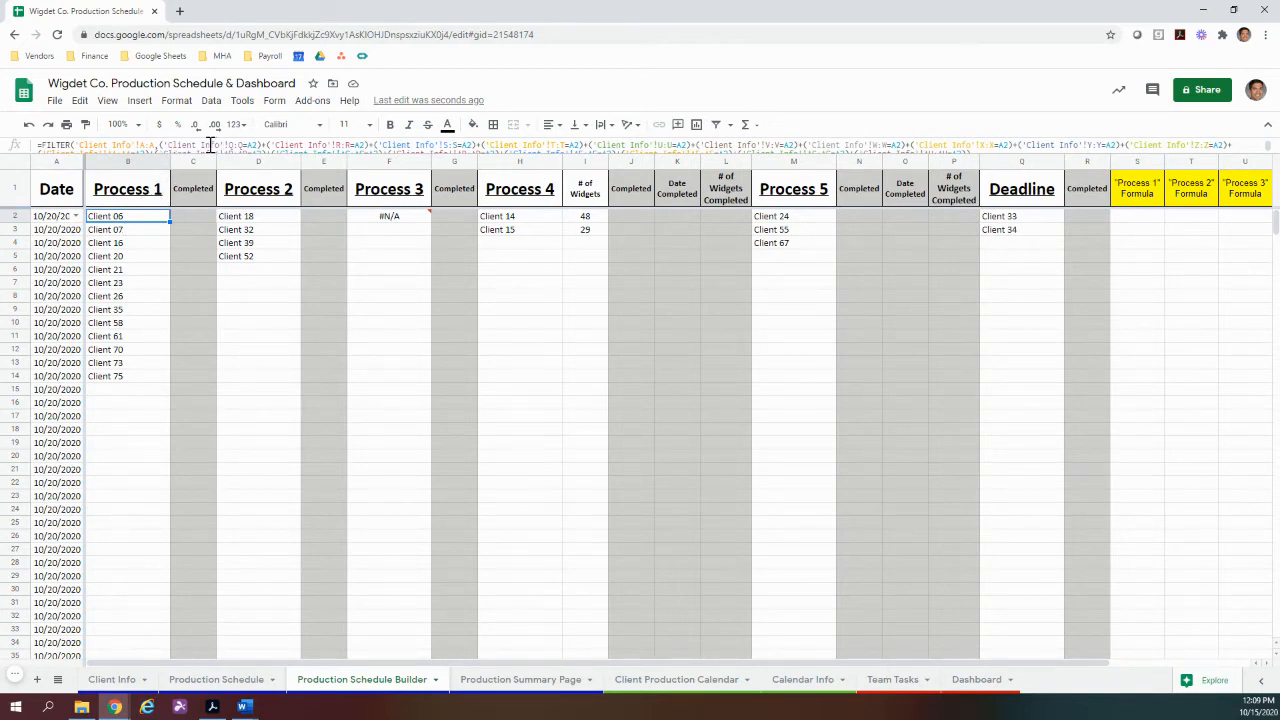
{"action": "left_click", "coordinate": [151, 233]}
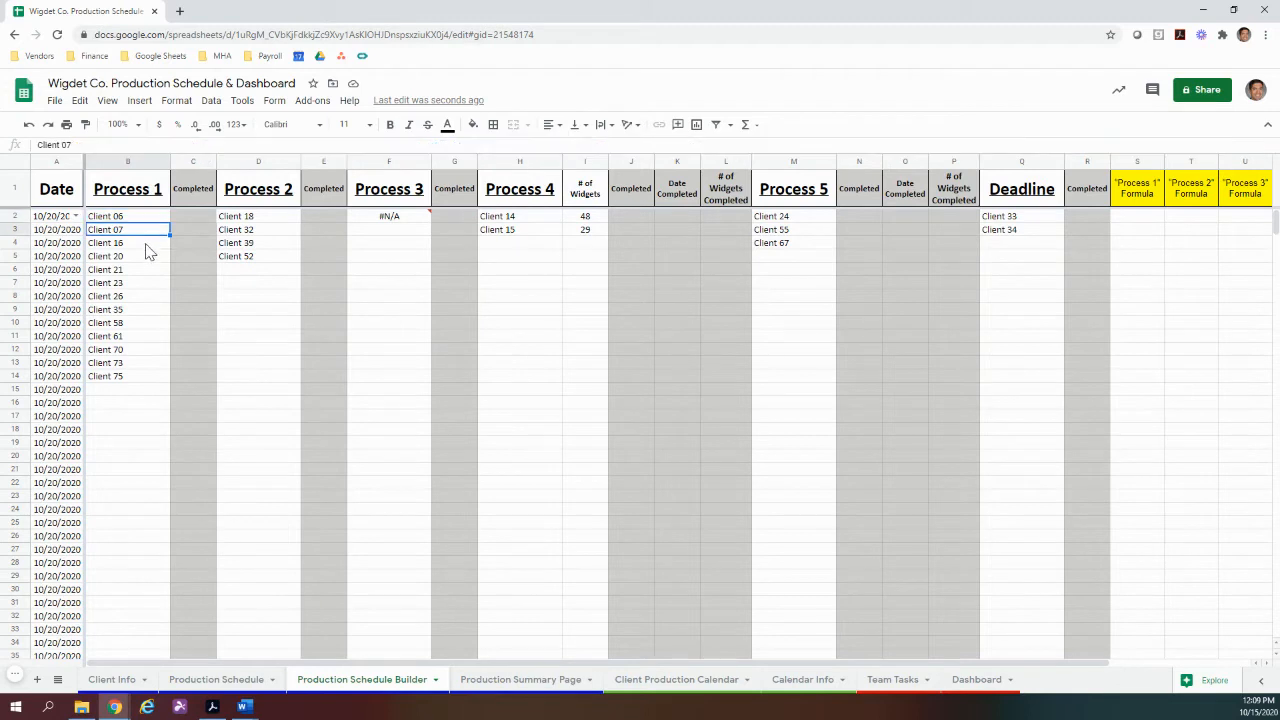
{"action": "left_click", "coordinate": [145, 247]}
{"action": "left_click", "coordinate": [145, 259]}
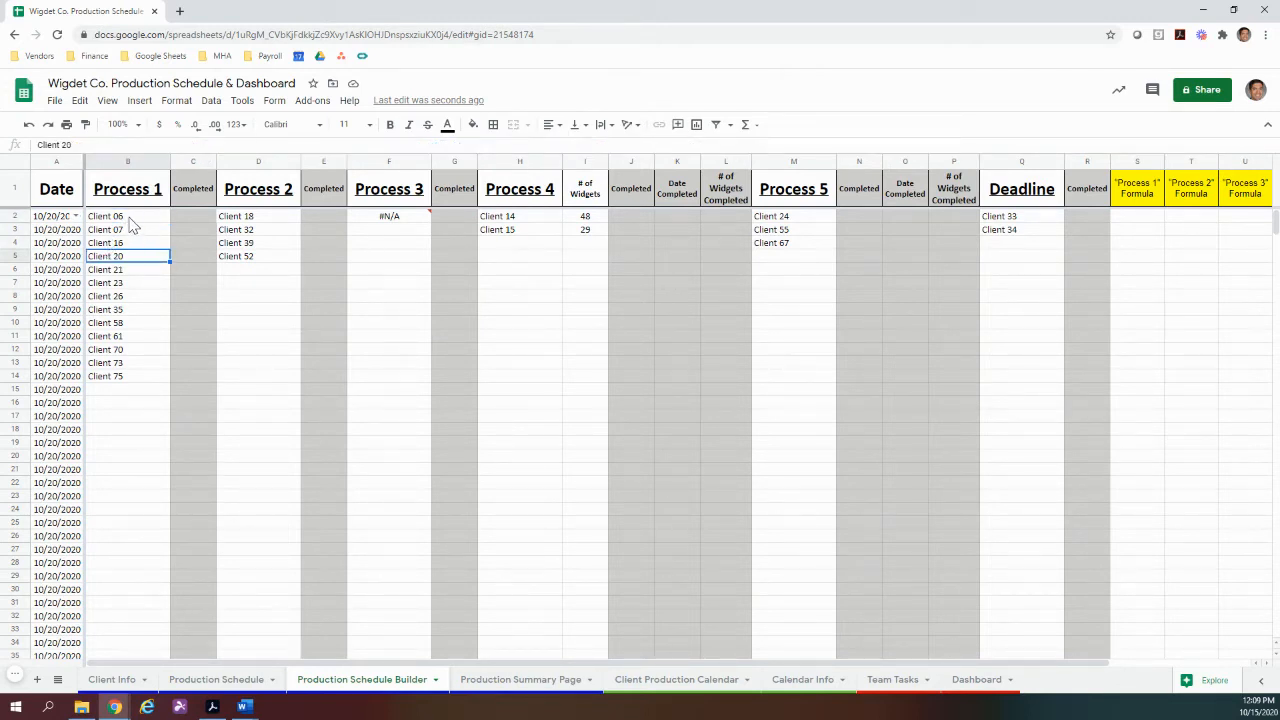
{"action": "left_click", "coordinate": [126, 220]}
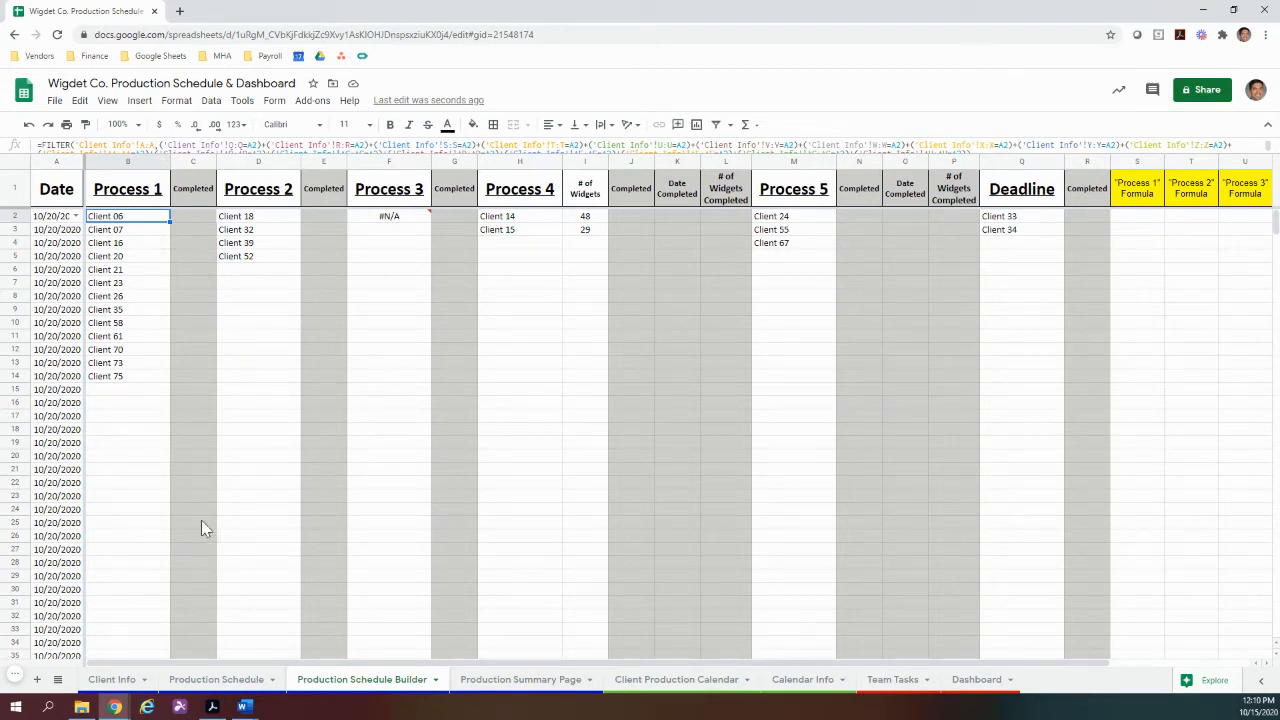
View the Process 1 Date columns on the Client Info sheet, and inspect the builder's Process 2 and Process 3 formulas
{"action": "left_click", "coordinate": [108, 680]}
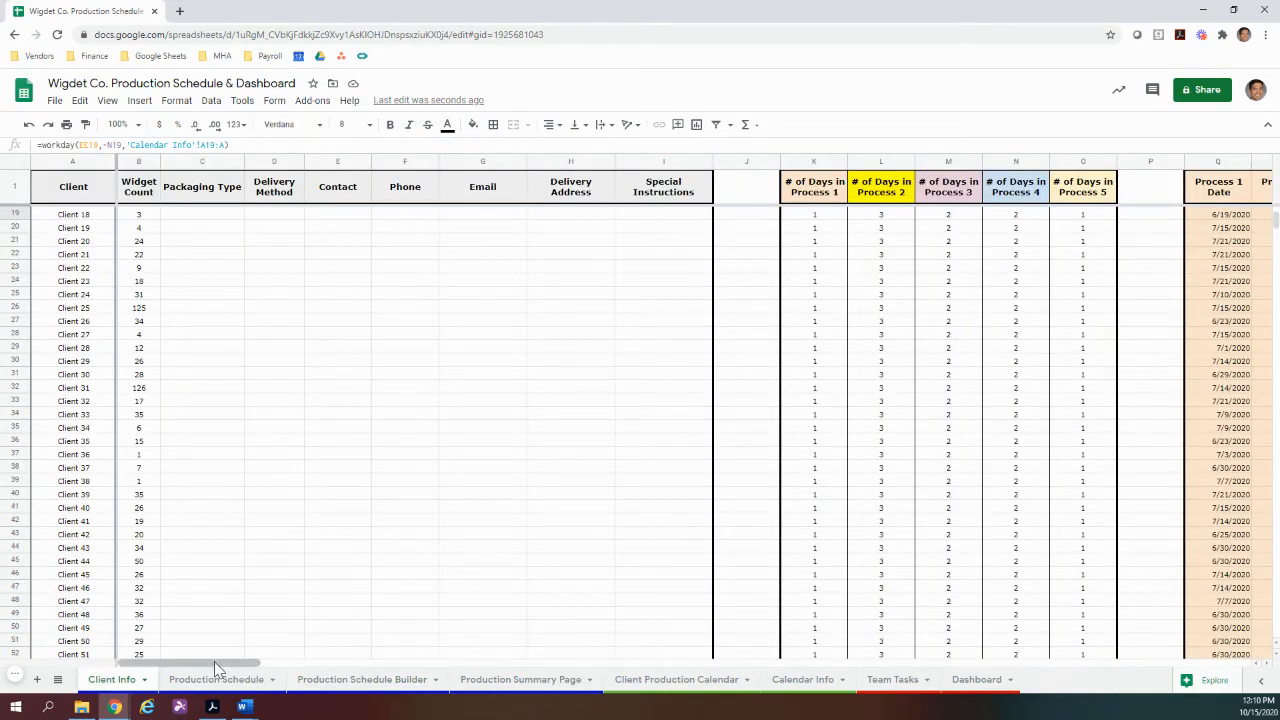
{"action": "left_click_drag", "start_coordinate": [214, 661], "coordinate": [348, 667]}
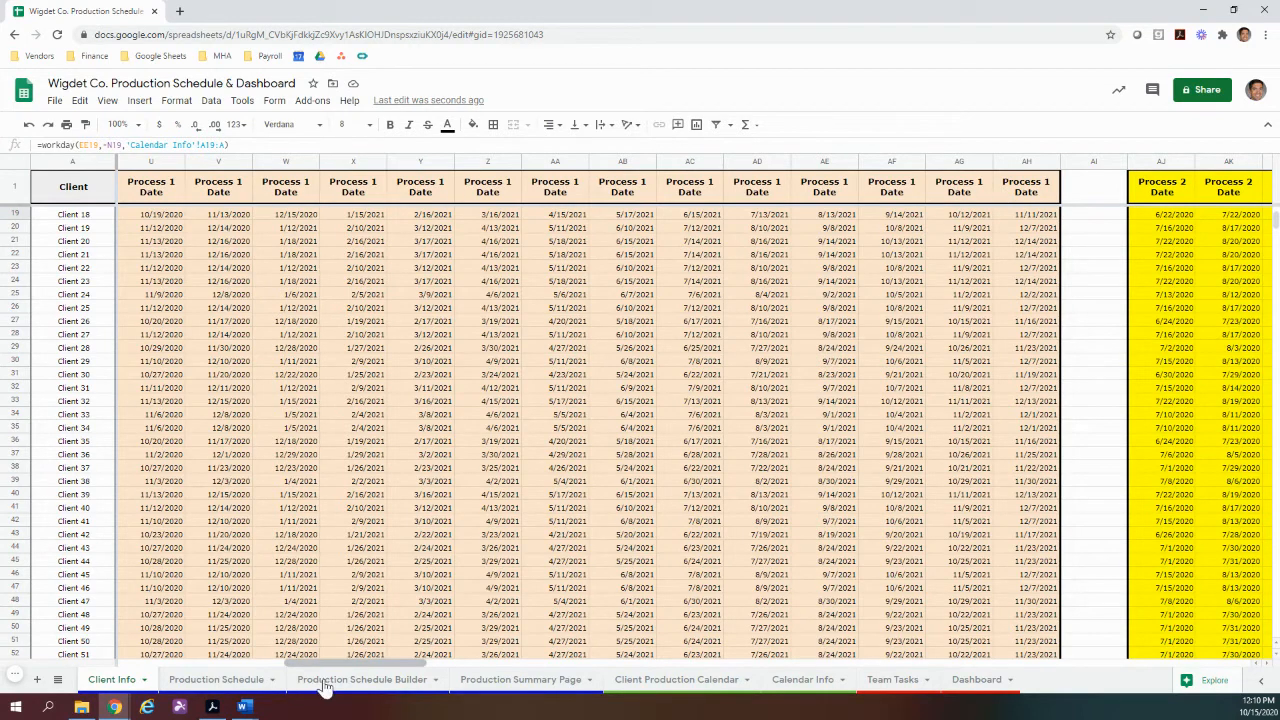
{"action": "left_click", "coordinate": [366, 683]}
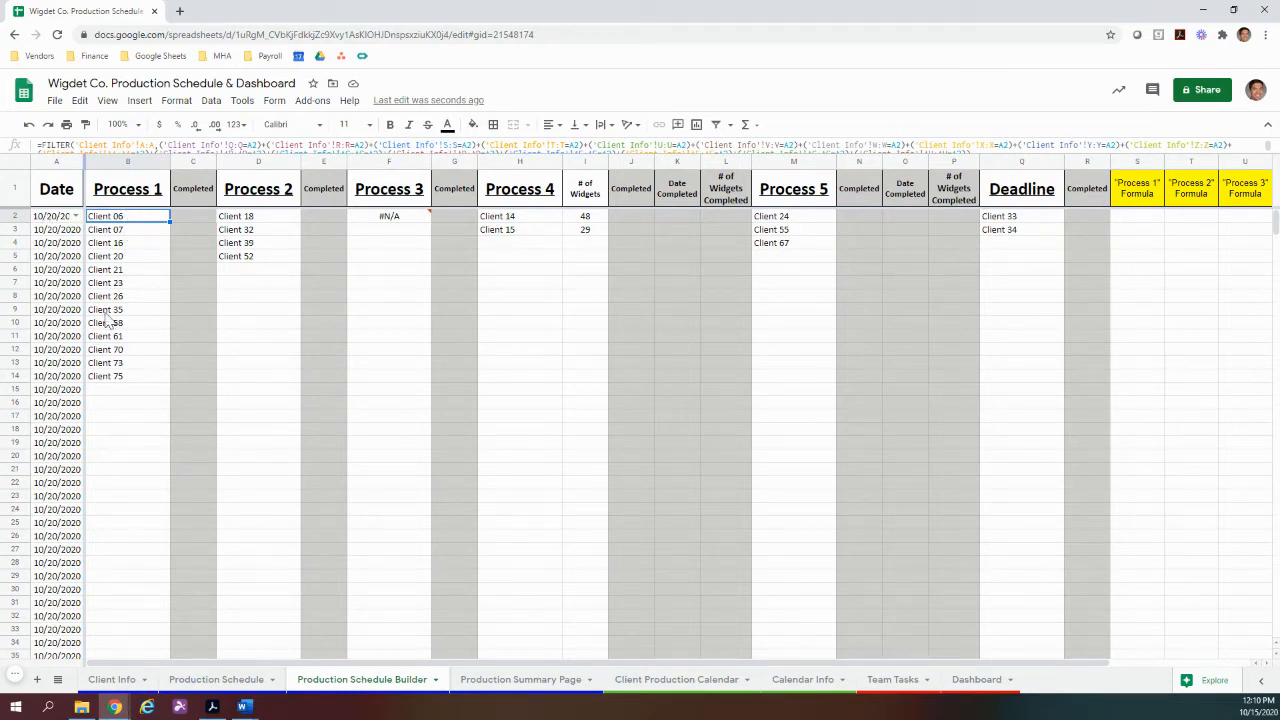
{"action": "left_click", "coordinate": [252, 220]}
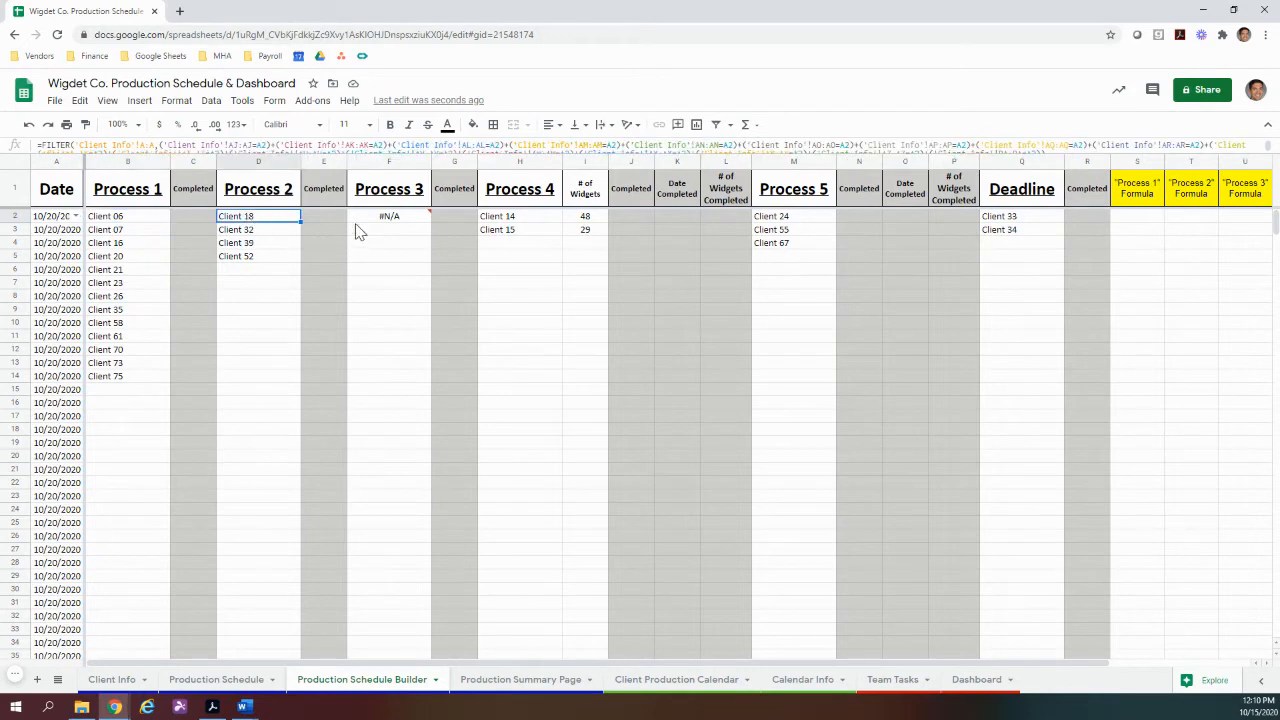
{"action": "left_click", "coordinate": [386, 222]}
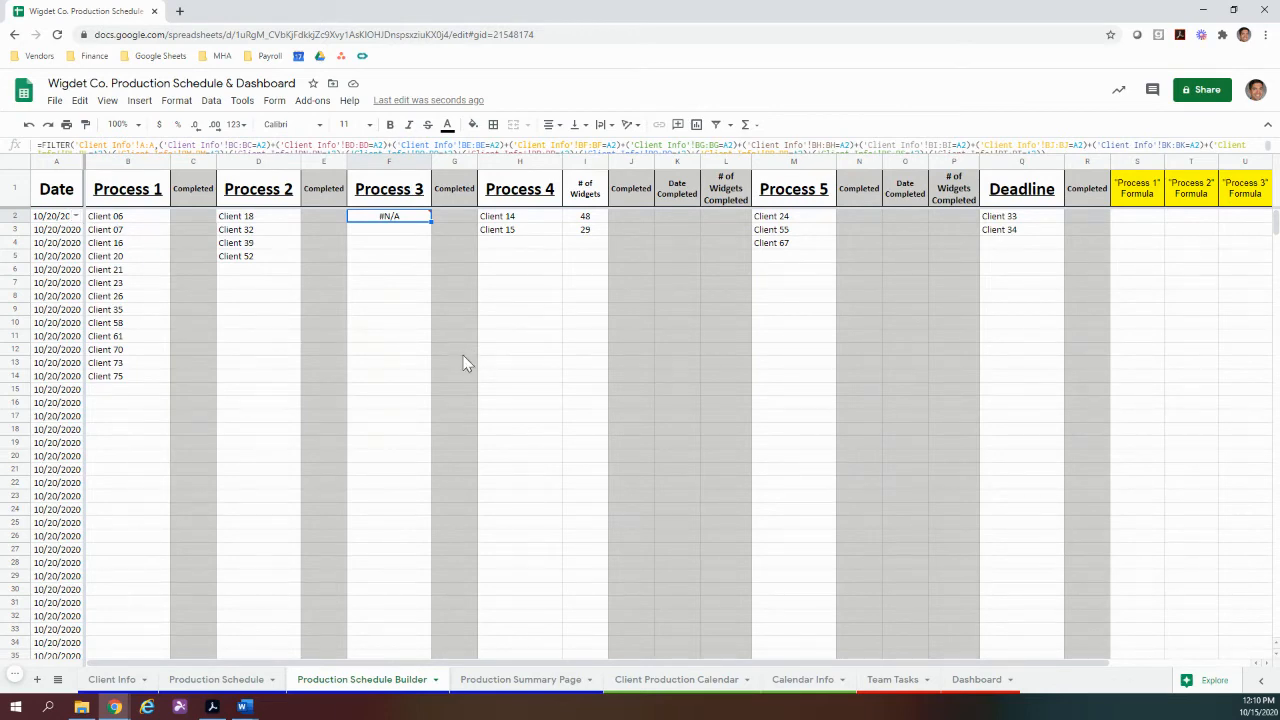
Copy rows 2 to 14 of the Production Schedule Builder and paste them as values only into the Production Schedule sheet from cell A53
{"action": "left_click", "coordinate": [232, 684]}
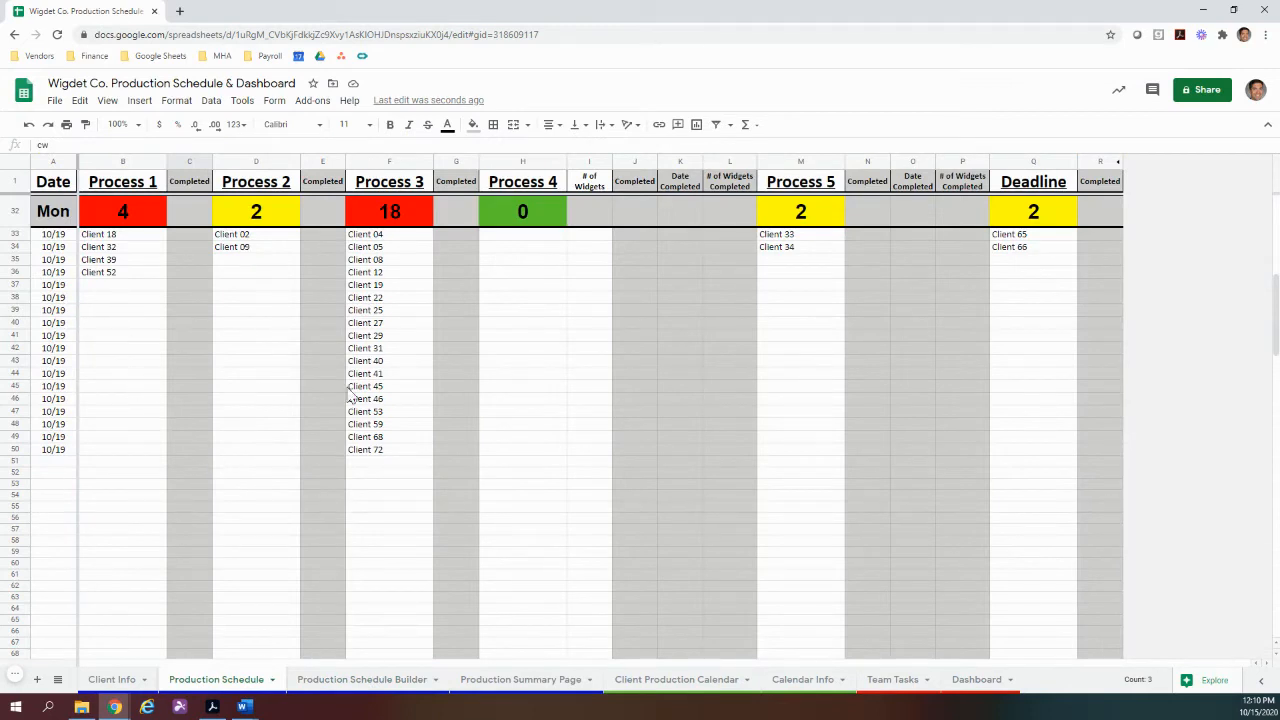
{"action": "left_click", "coordinate": [376, 681]}
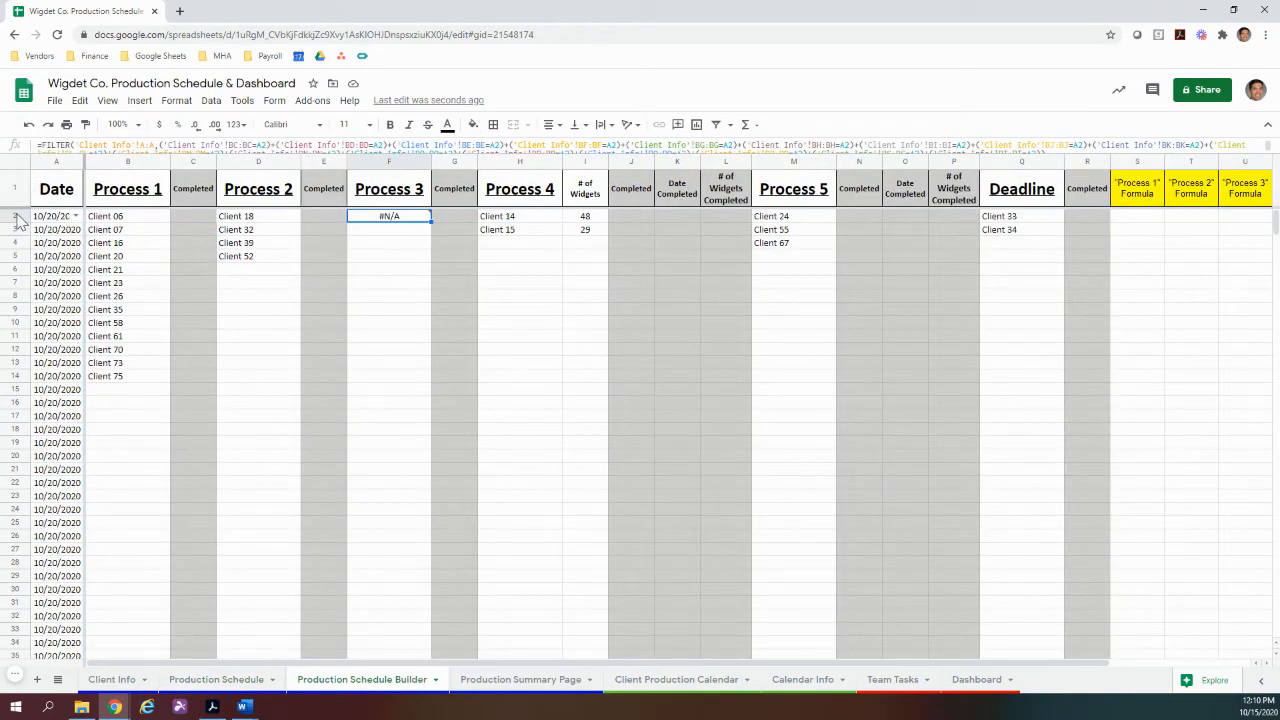
{"action": "left_click_drag", "start_coordinate": [15, 222], "coordinate": [22, 378]}
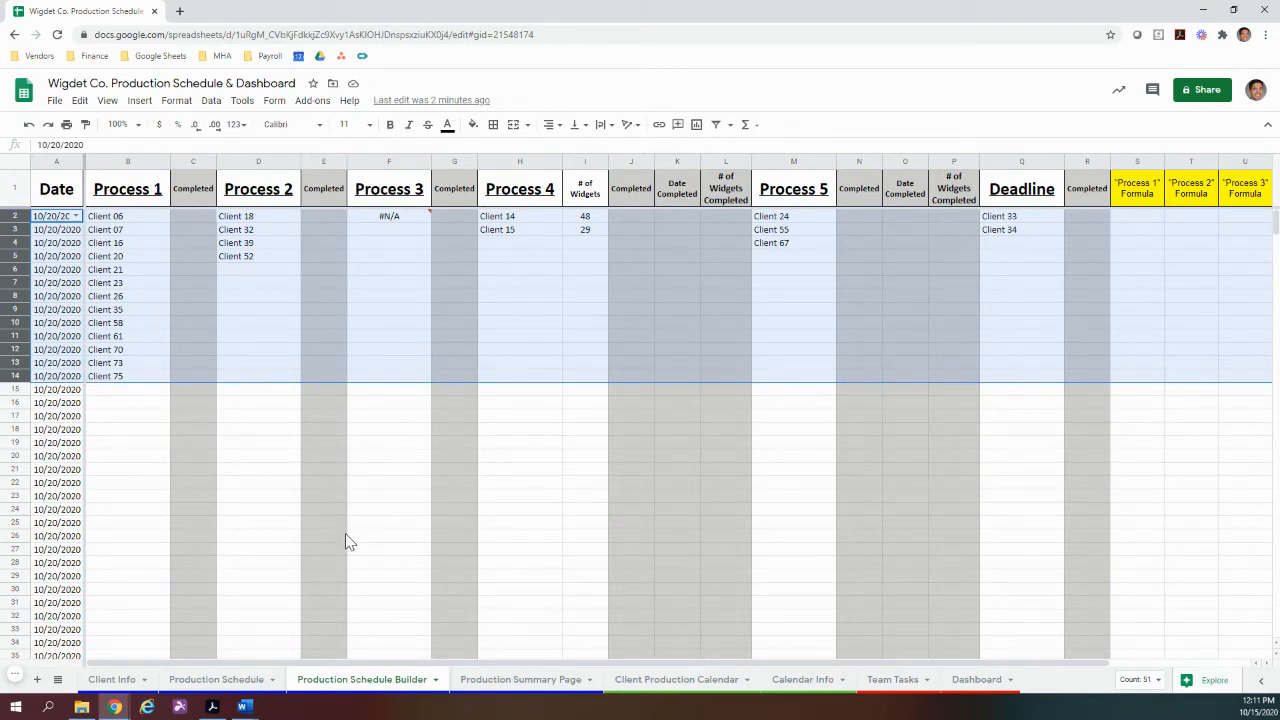
{"action": "key", "text": "ctrl+c"}
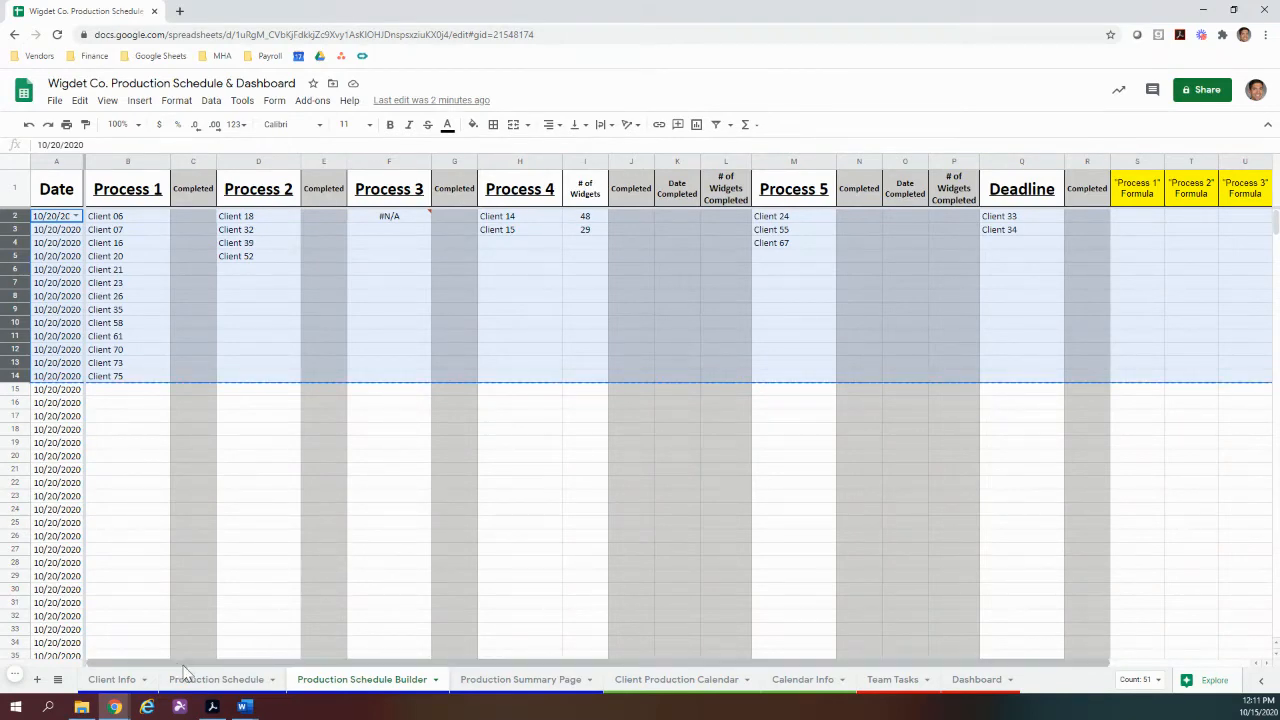
{"action": "left_click", "coordinate": [210, 680]}
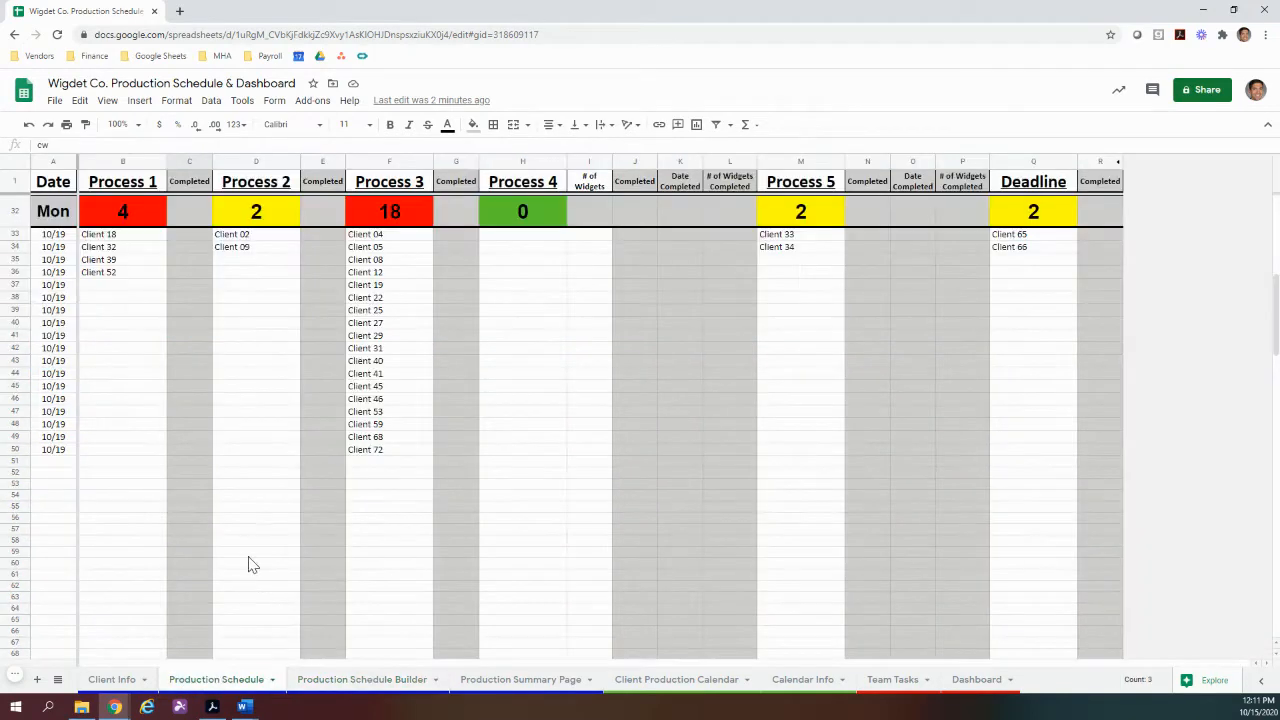
{"action": "left_click", "coordinate": [53, 484]}
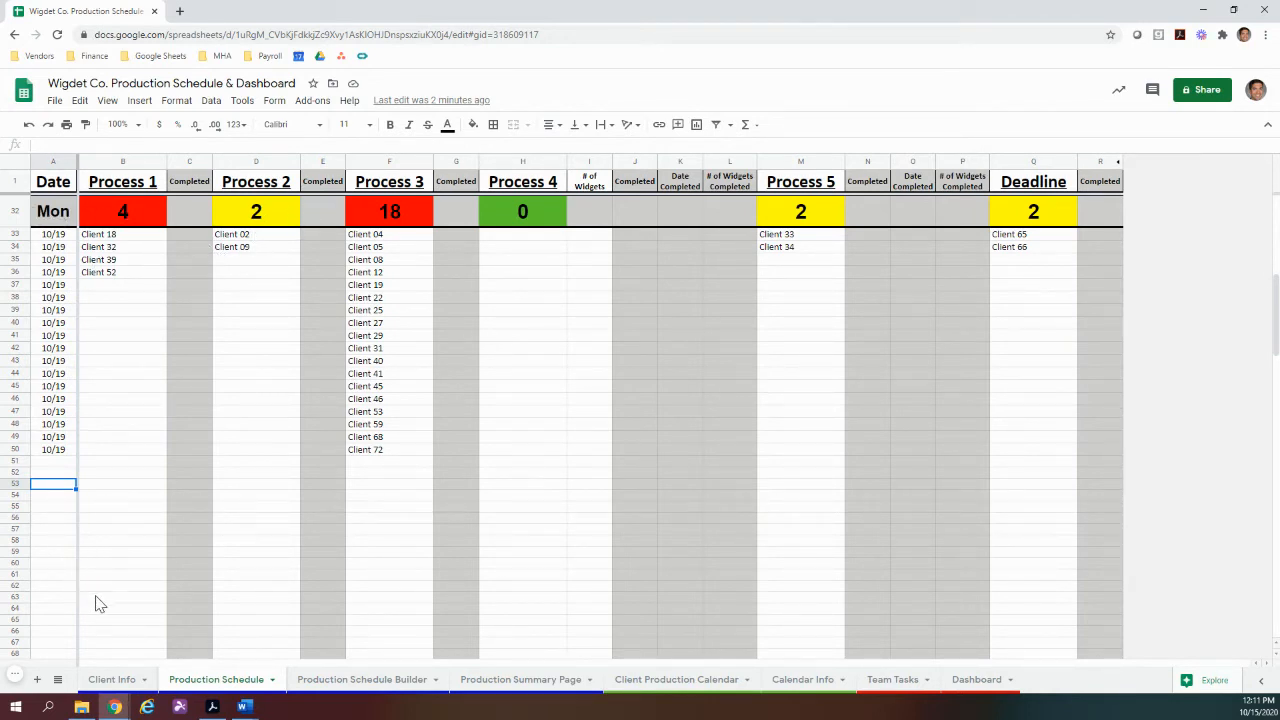
{"action": "key", "text": "ctrl+v"}
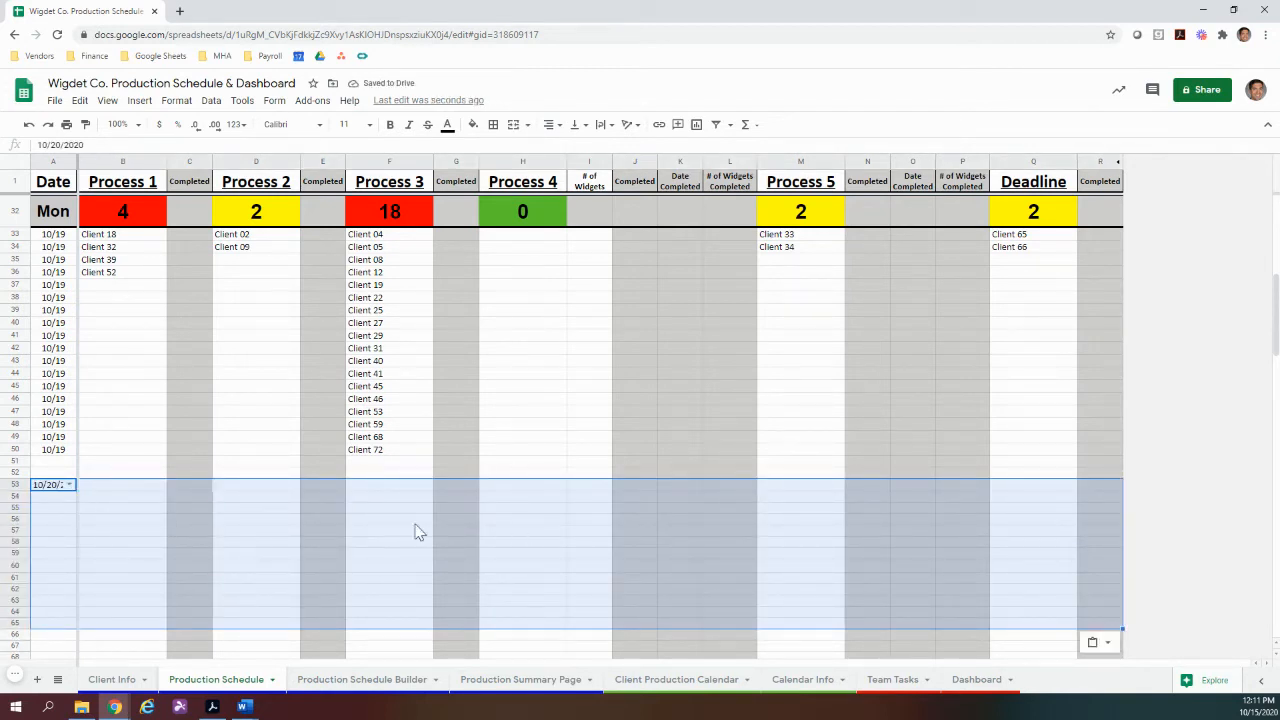
{"action": "left_click", "coordinate": [1108, 645]}
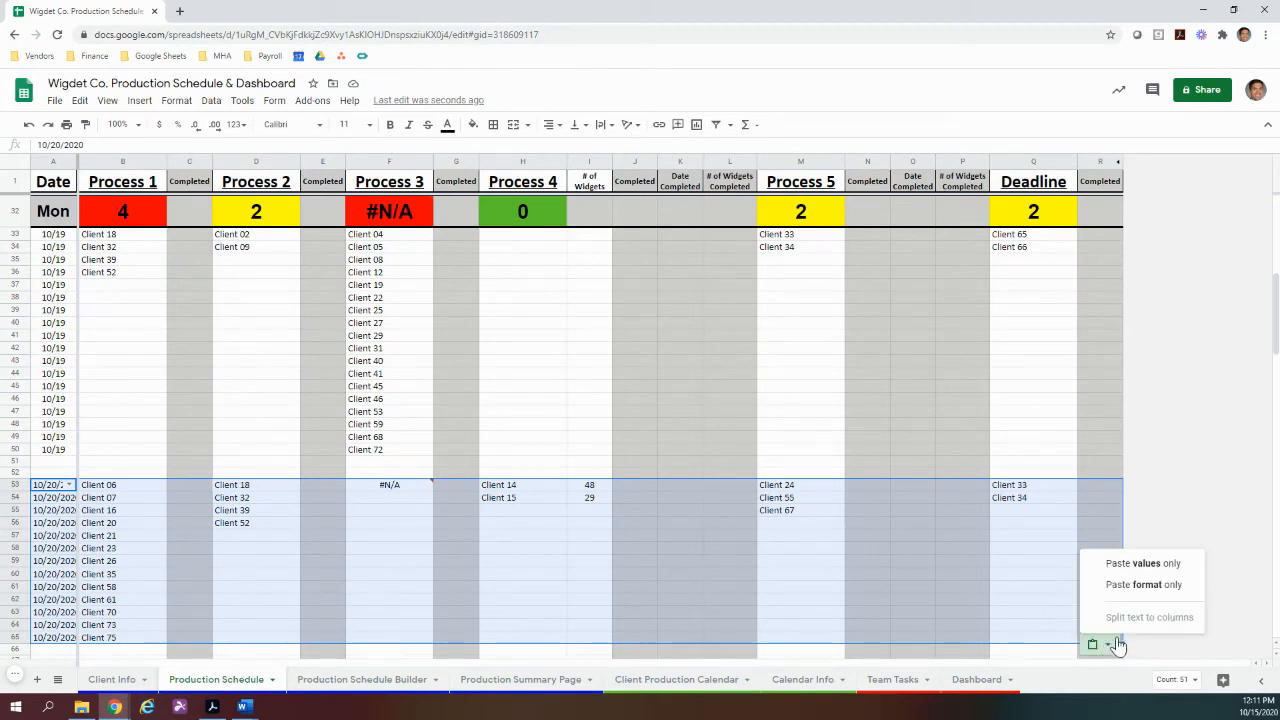
{"action": "left_click", "coordinate": [1141, 566]}
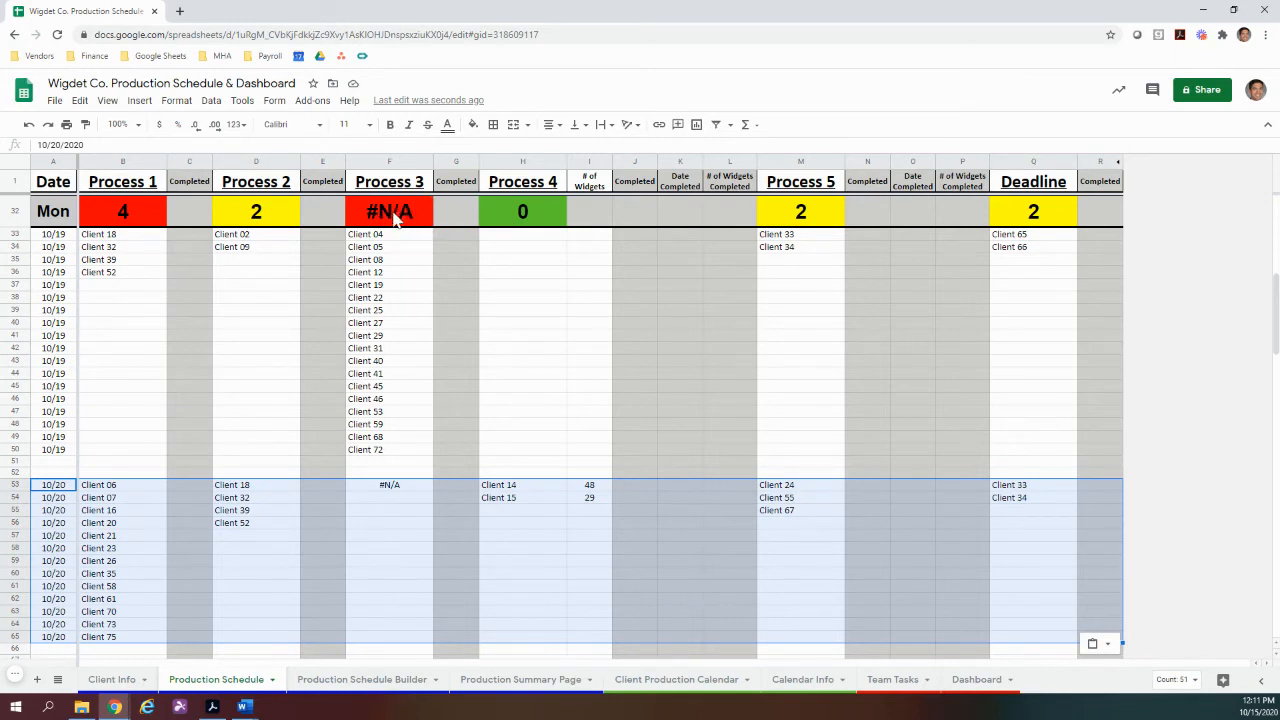
Clear the #N/A entry in the Process 3 column of the pasted 10/20 block
{"action": "mouse_move", "coordinate": [395, 222]}
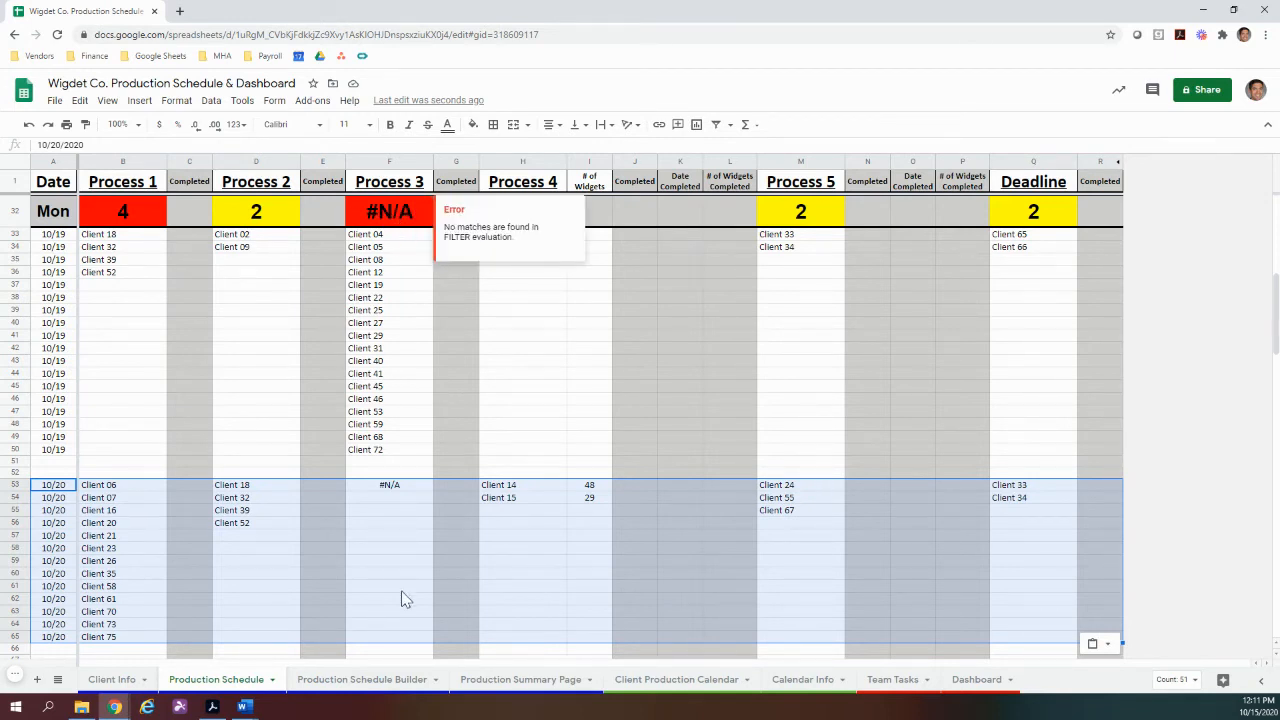
{"action": "left_click", "coordinate": [382, 487]}
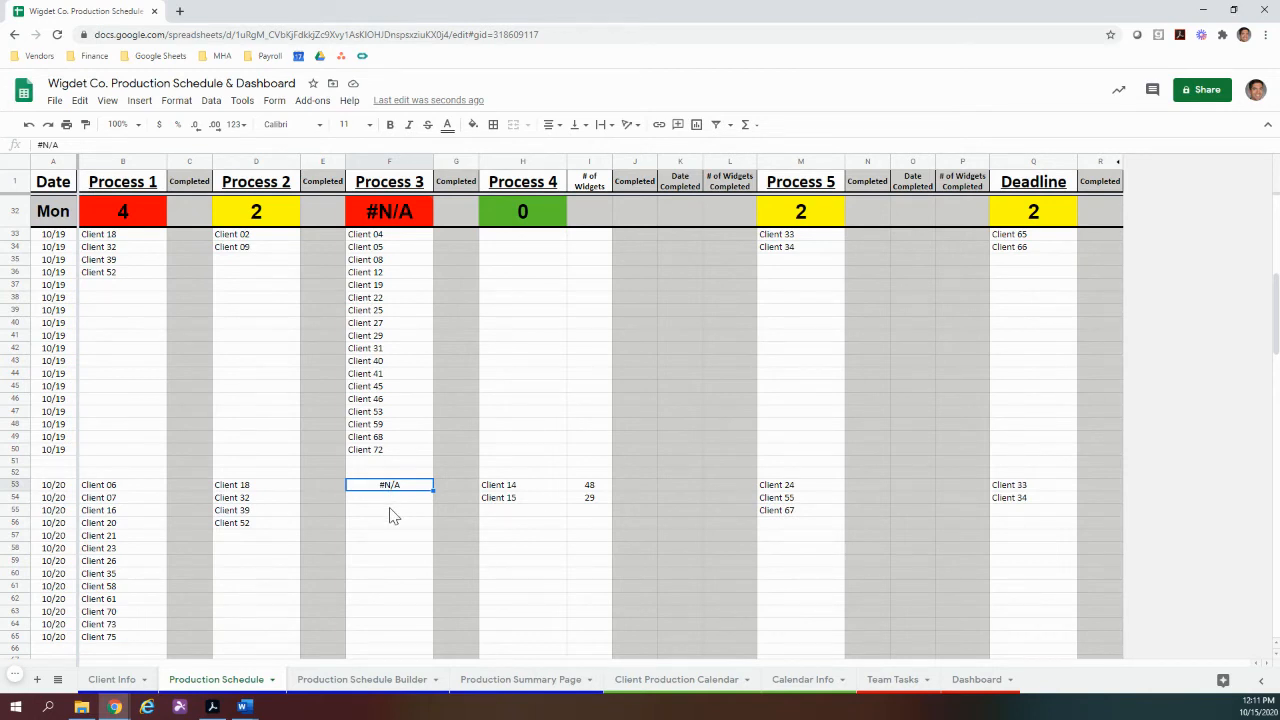
{"action": "key", "text": "Delete"}
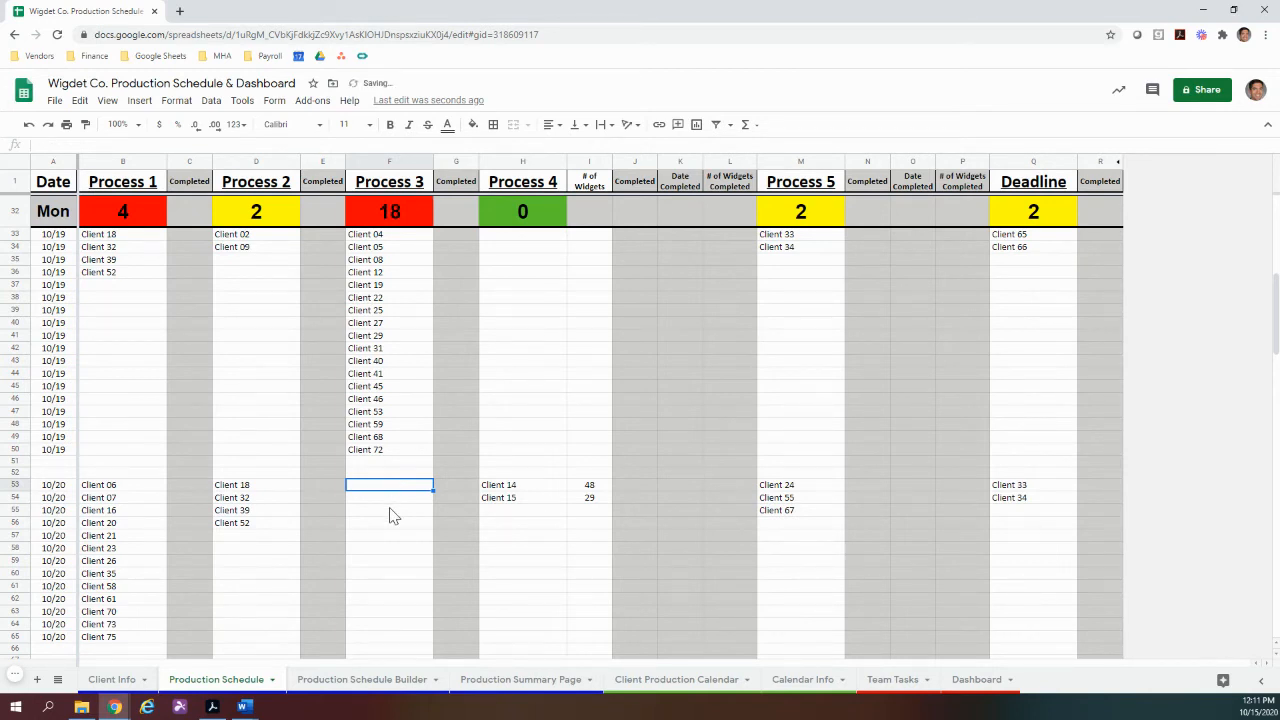
{"action": "left_click", "coordinate": [392, 524]}
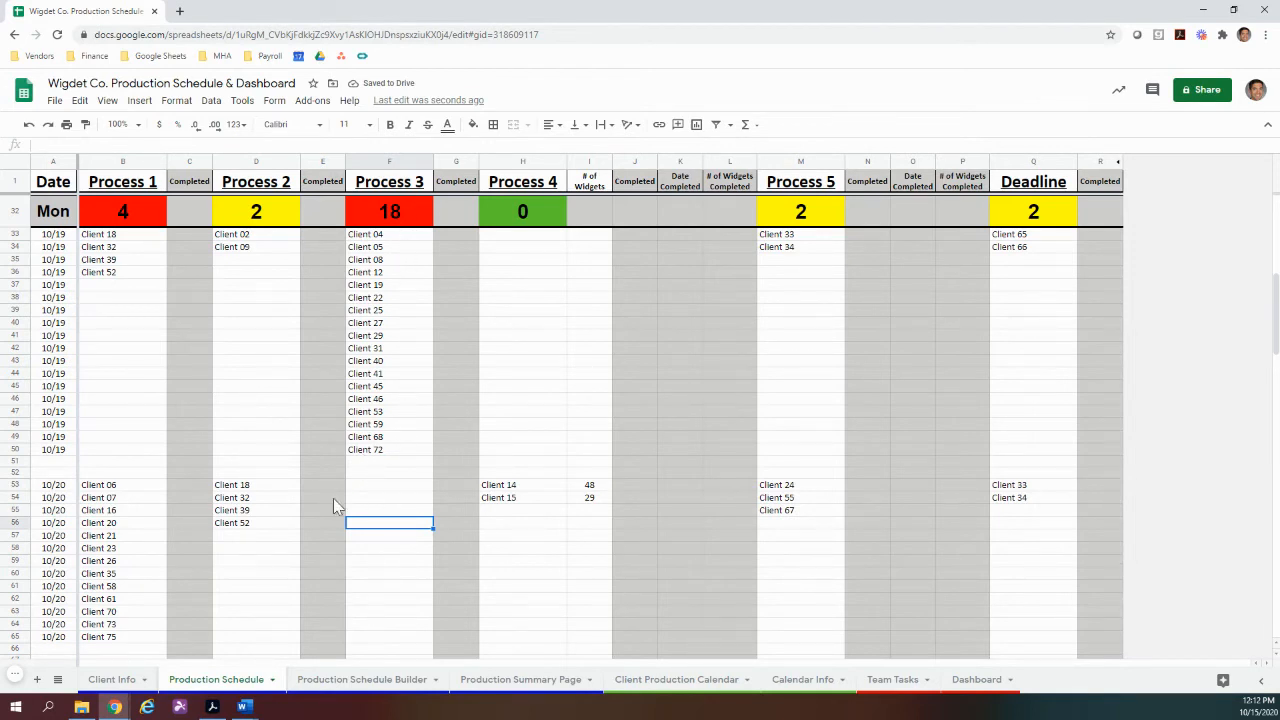
{"action": "scroll", "coordinate": [428, 457], "scroll_direction": "up", "scroll_amount": 1}
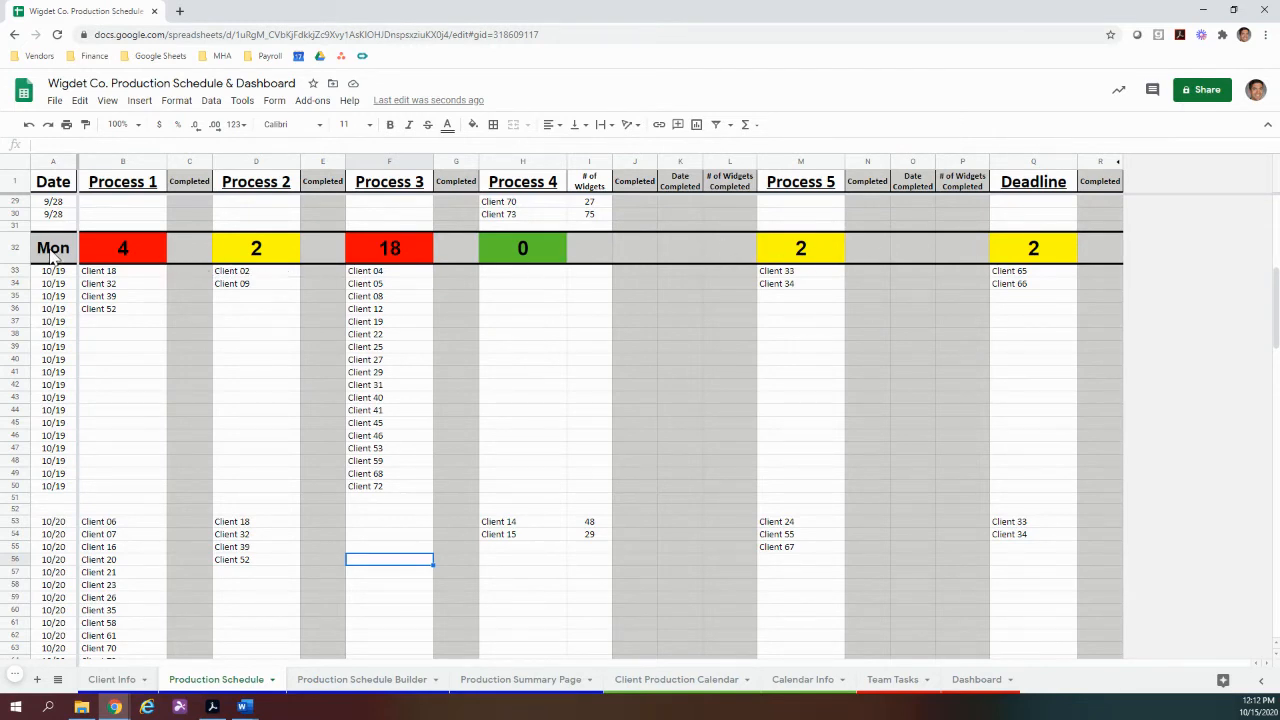
Copy the Monday summary row 32 of the Production Schedule into row 52, directly above the 10/20 block
{"action": "left_click", "coordinate": [15, 248]}
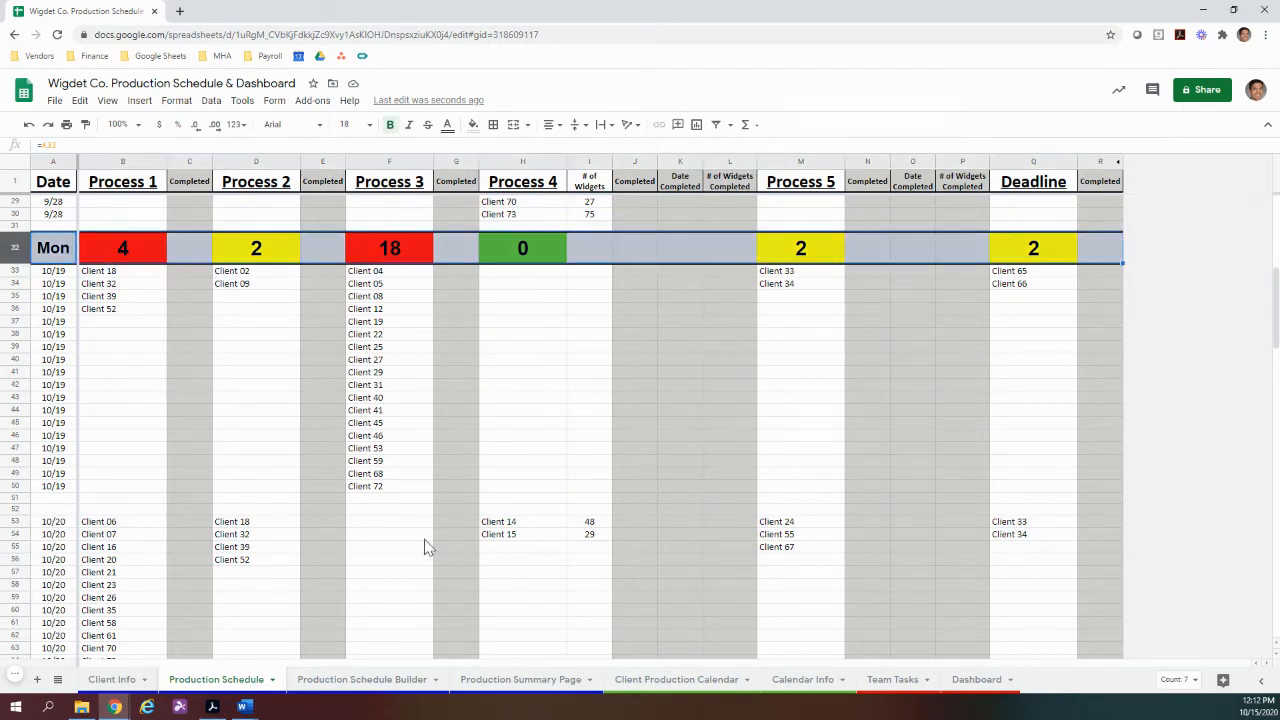
{"action": "key", "text": "ctrl+c"}
{"action": "left_click", "coordinate": [58, 510]}
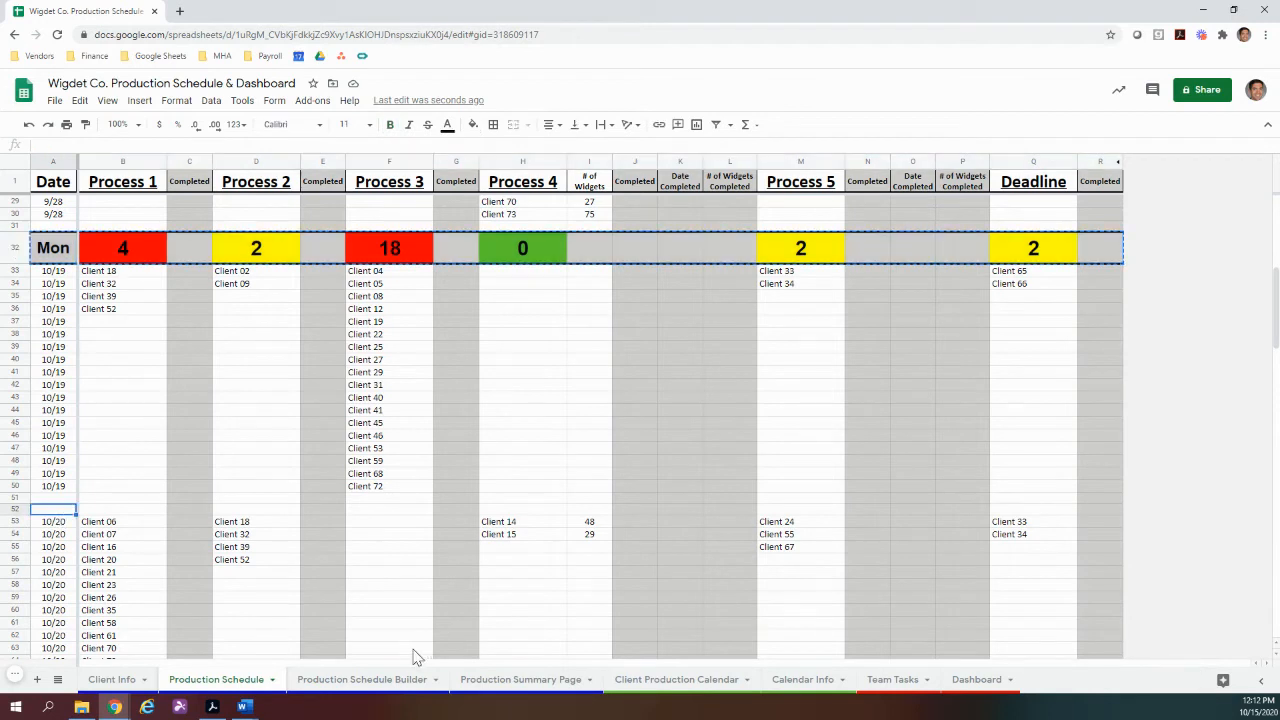
{"action": "key", "text": "ctrl+v"}
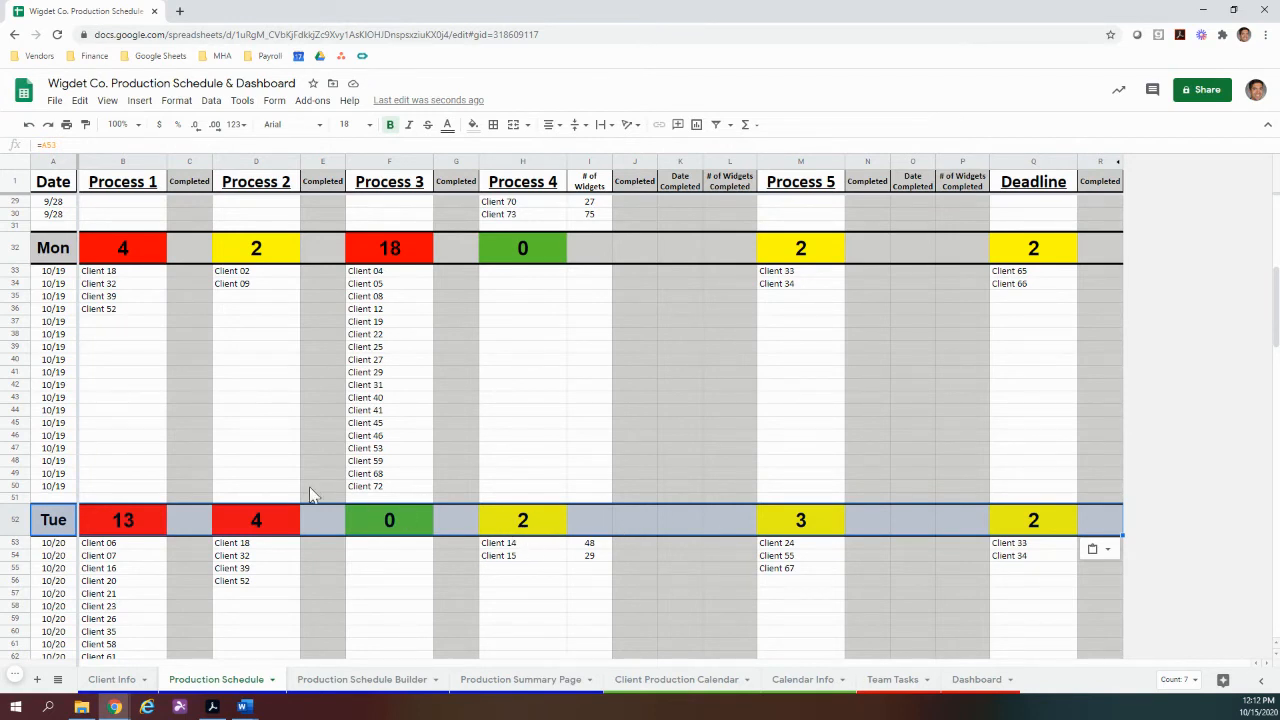
{"action": "scroll", "coordinate": [309, 486], "scroll_direction": "down", "scroll_amount": 1}
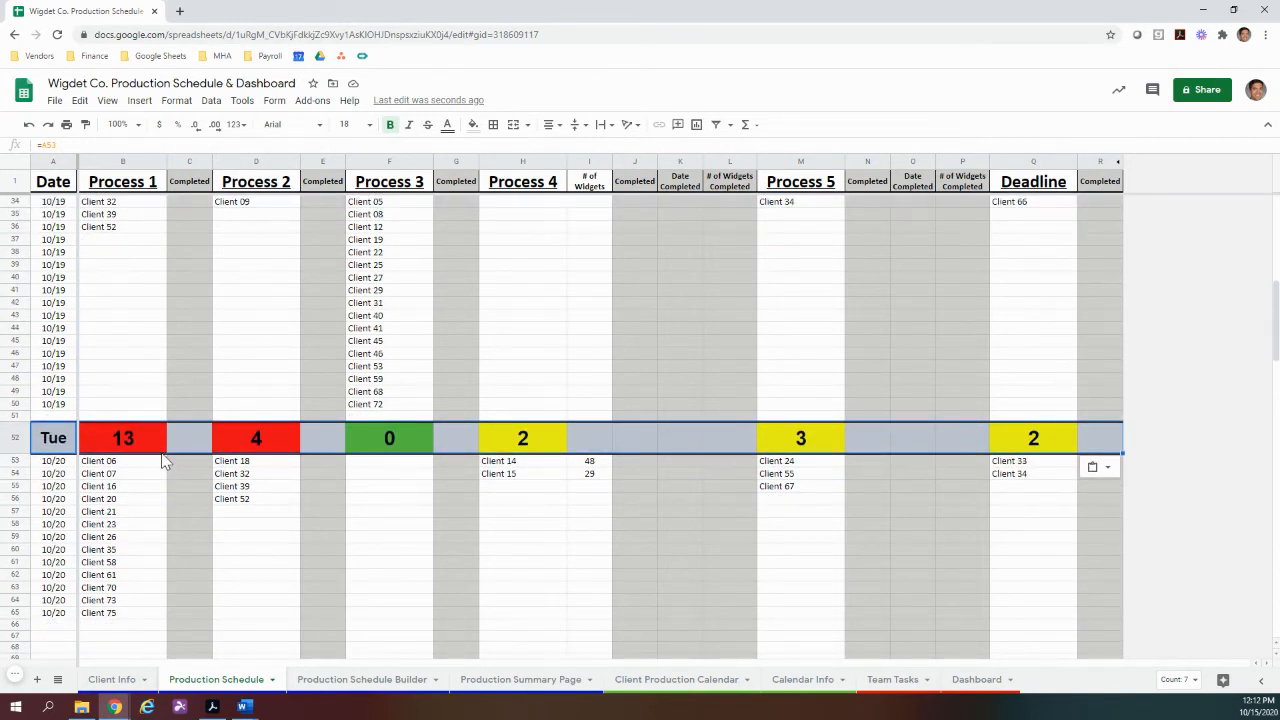
{"action": "scroll", "coordinate": [165, 462], "scroll_direction": "up", "scroll_amount": 1}
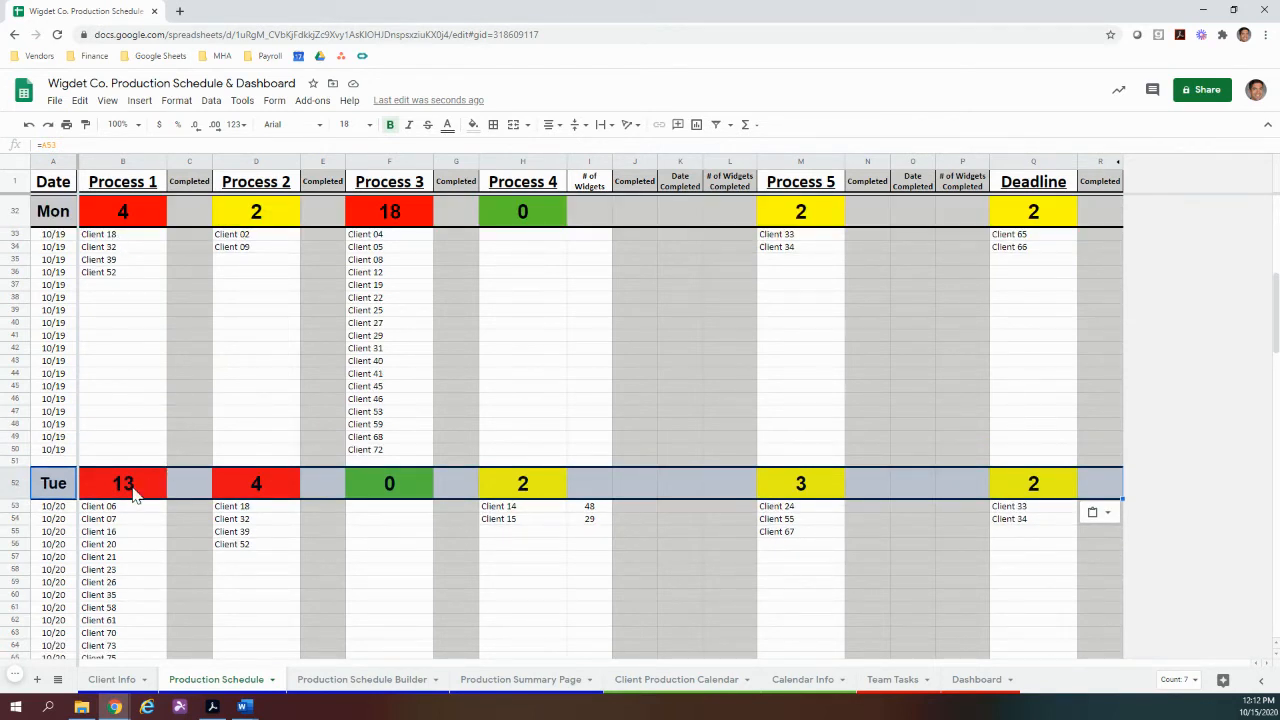
{"action": "scroll", "coordinate": [148, 467], "scroll_direction": "down", "scroll_amount": 1}
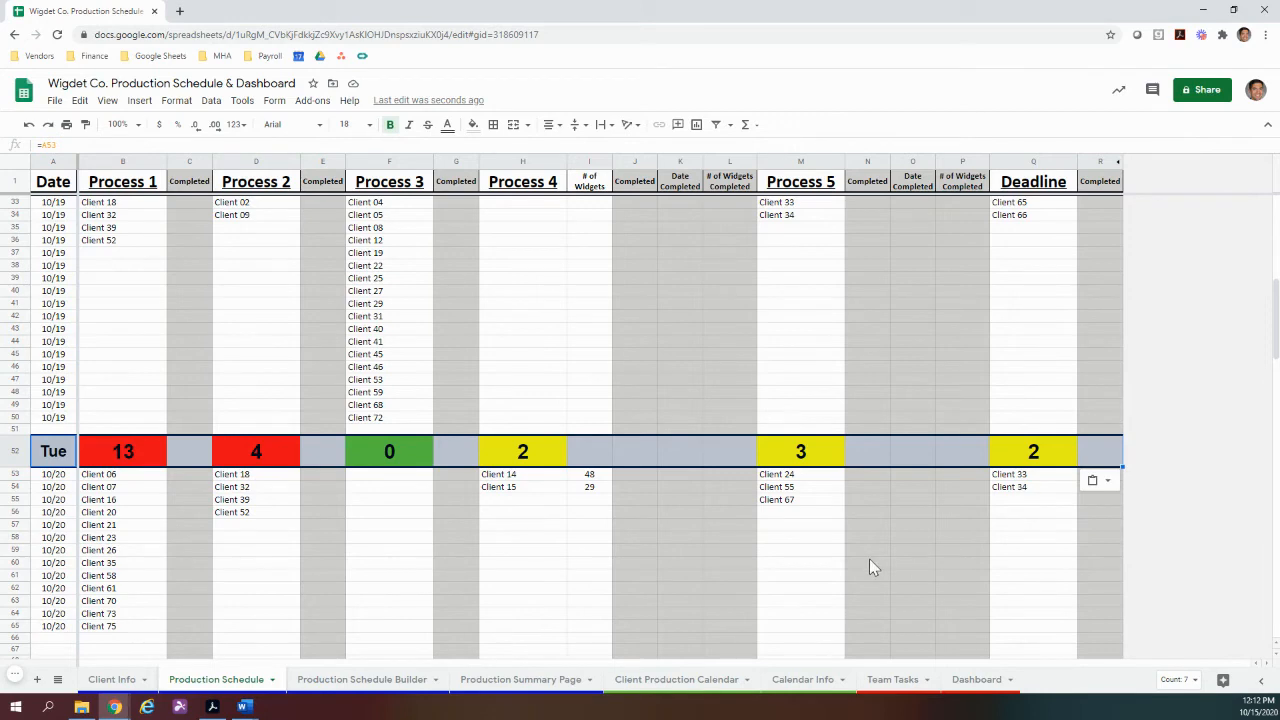
{"action": "scroll", "coordinate": [869, 566], "scroll_direction": "up", "scroll_amount": 3}
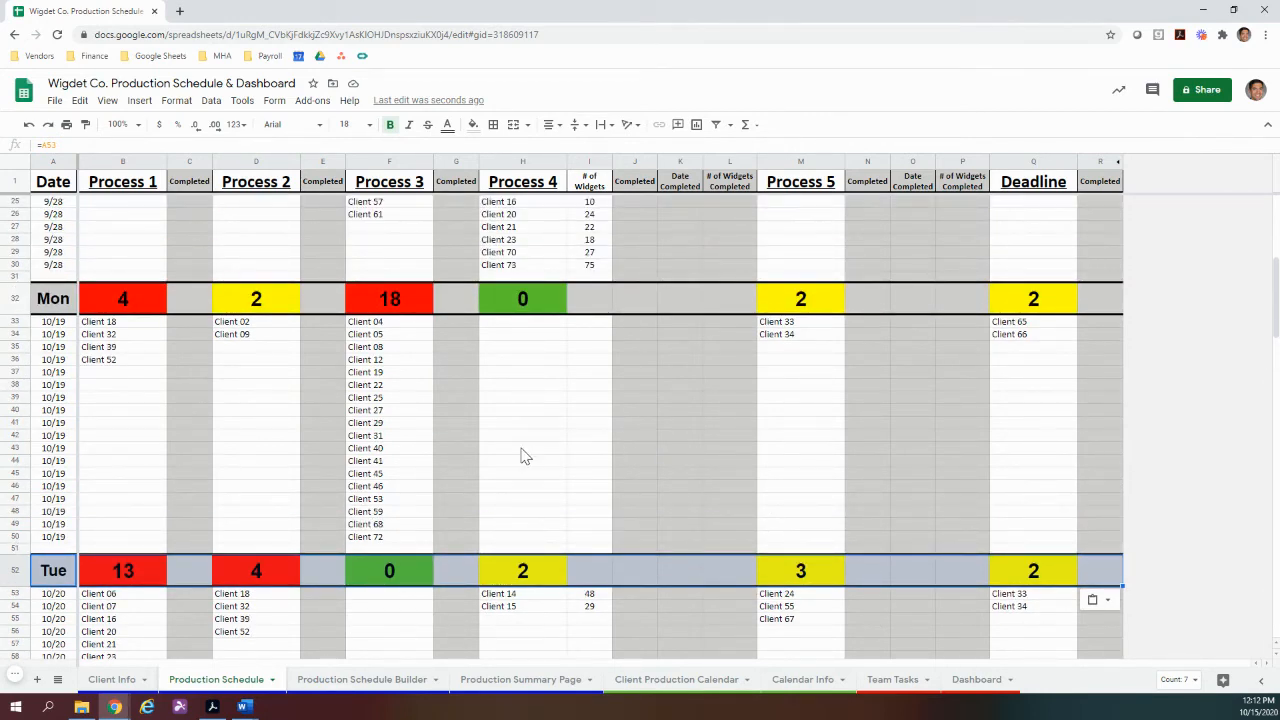
{"action": "scroll", "coordinate": [480, 460], "scroll_direction": "down", "scroll_amount": 4}
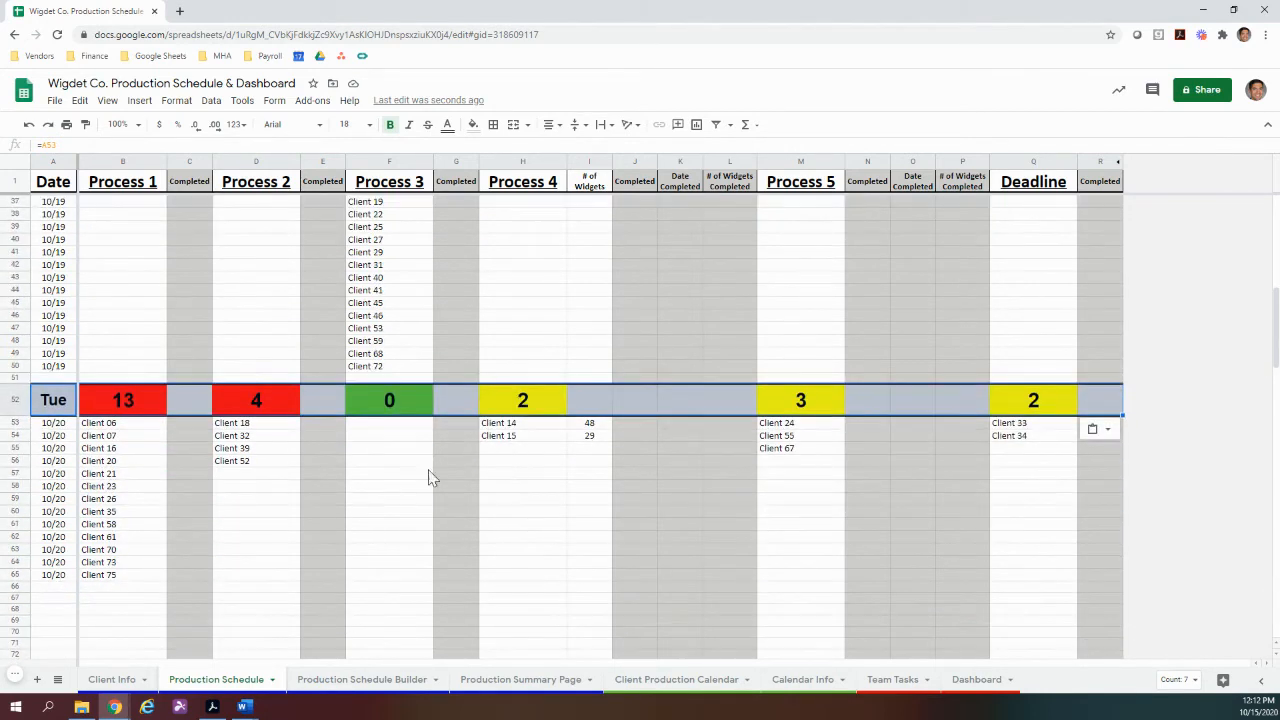
Set the date in the Production Schedule Builder to 10/21/2020
{"action": "left_click", "coordinate": [357, 680]}
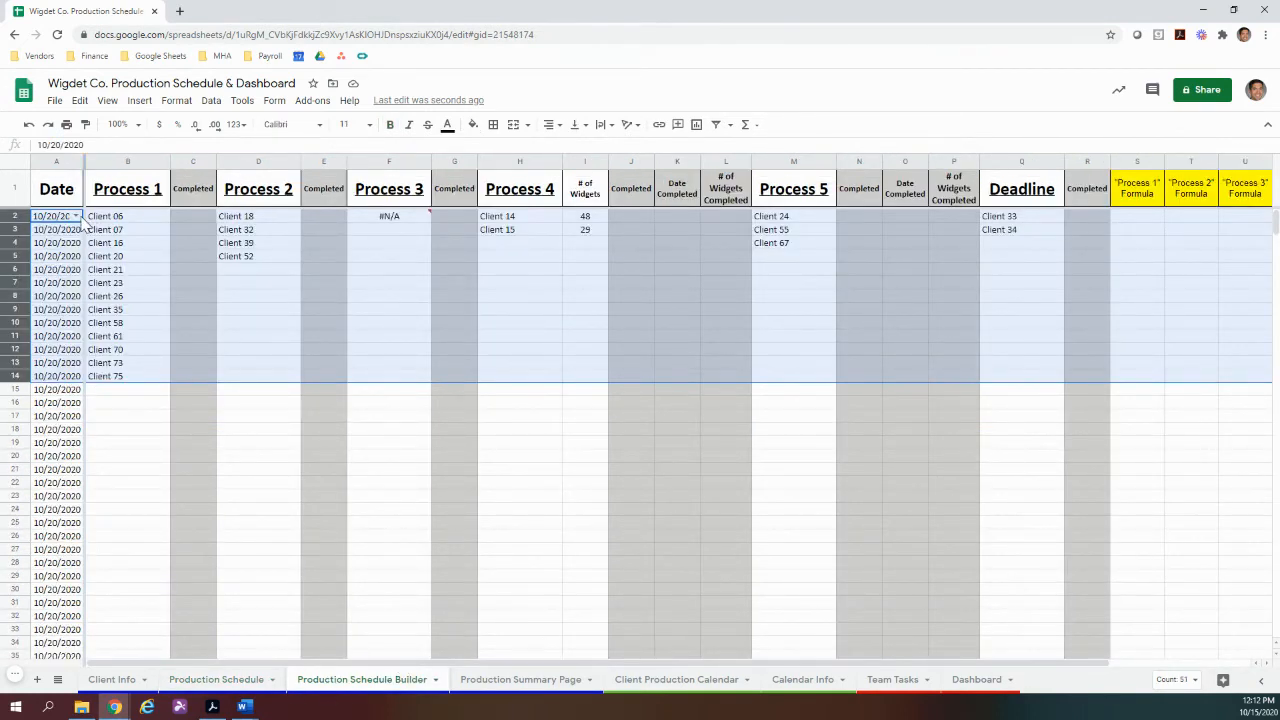
{"action": "left_click", "coordinate": [76, 216]}
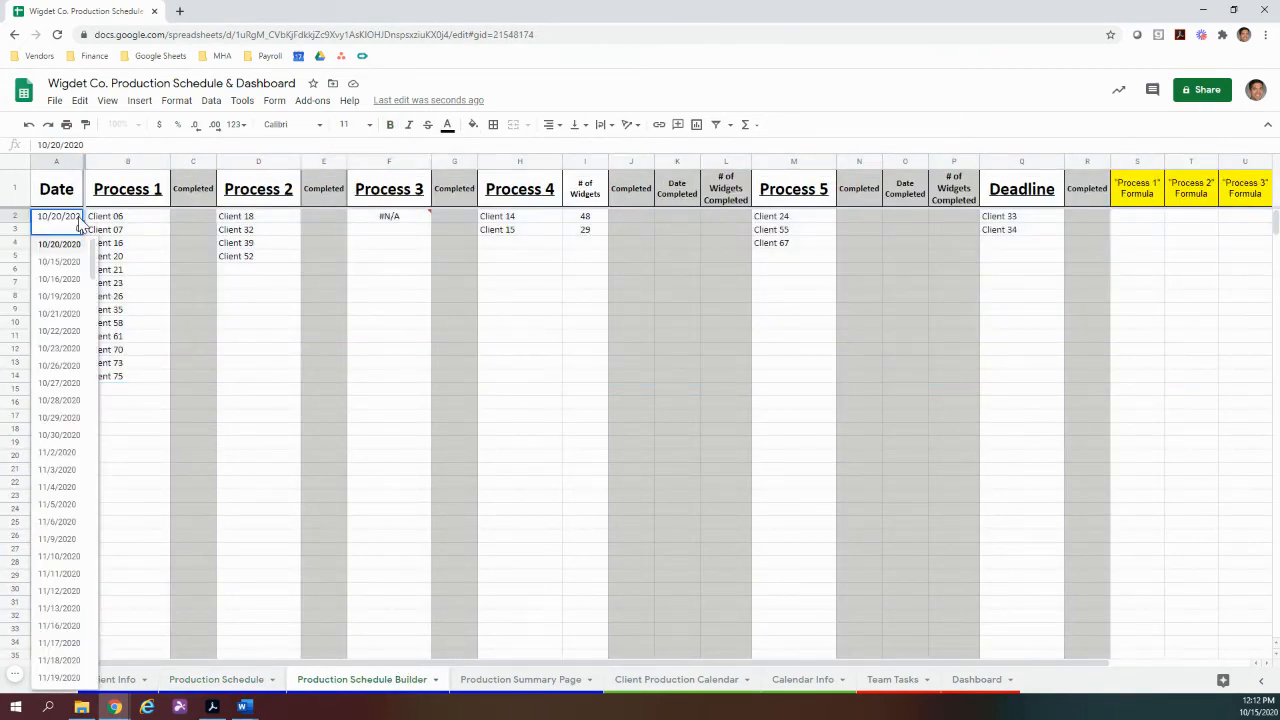
{"action": "left_click", "coordinate": [57, 314]}
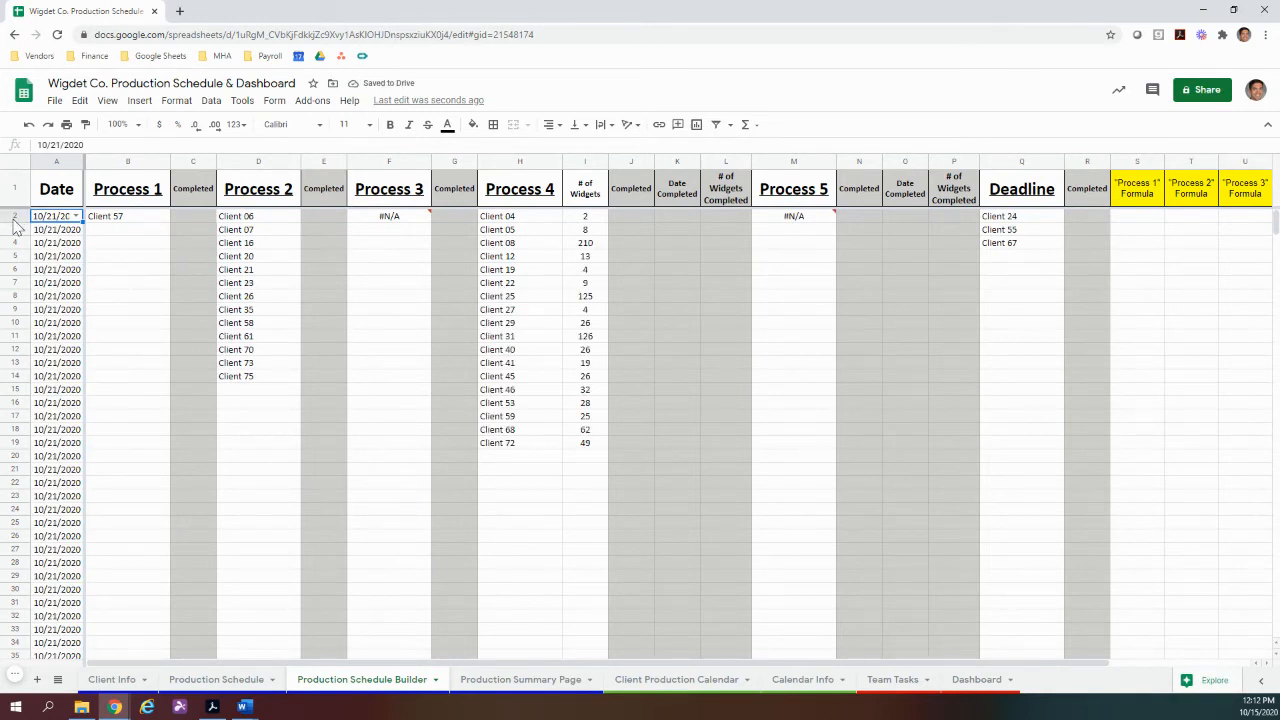
Copy builder rows 2 to 19 and paste them as values only into the Production Schedule sheet from cell A68
{"action": "left_click_drag", "start_coordinate": [15, 219], "coordinate": [27, 448]}
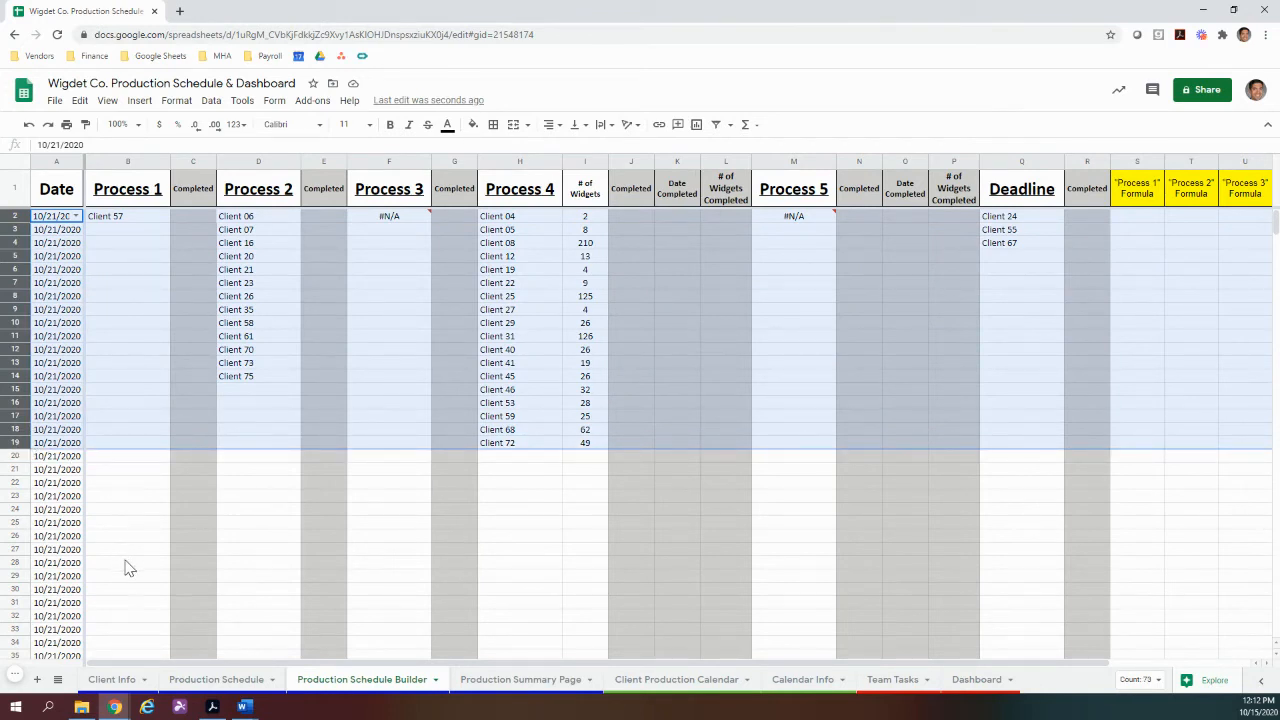
{"action": "key", "text": "ctrl+c"}
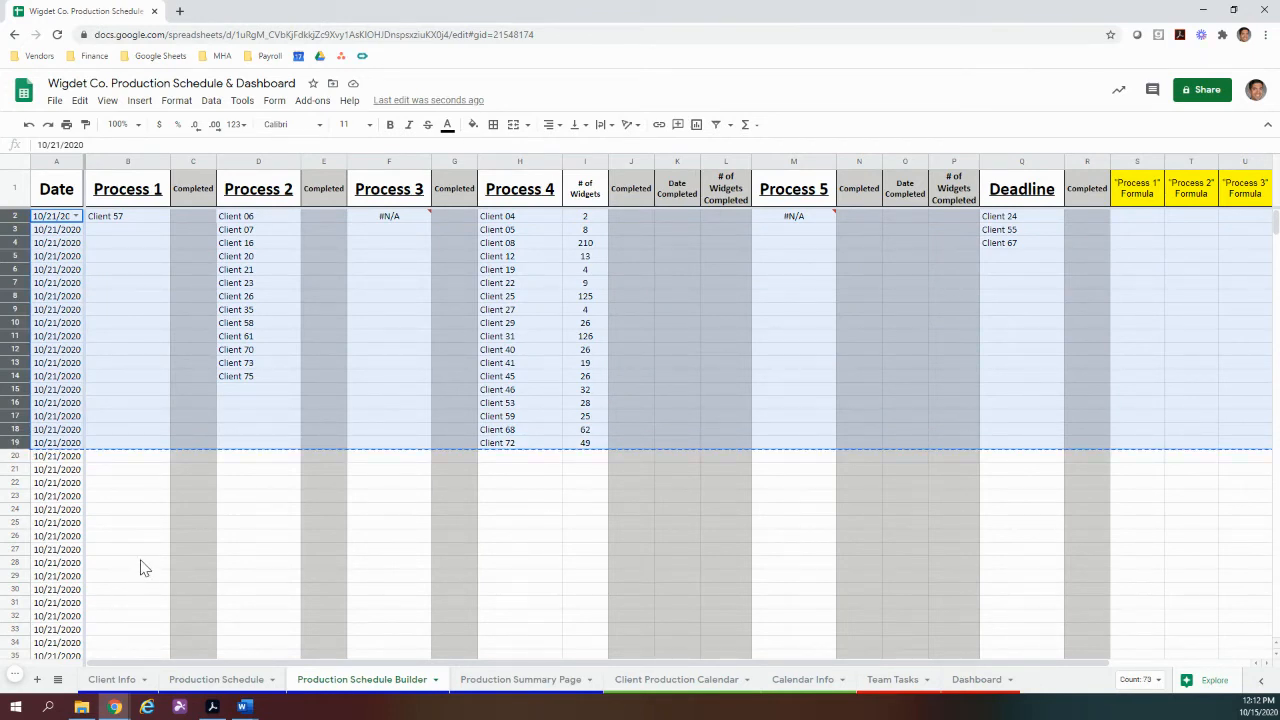
{"action": "left_click", "coordinate": [220, 682]}
{"action": "scroll", "coordinate": [286, 483], "scroll_direction": "down", "scroll_amount": 1}
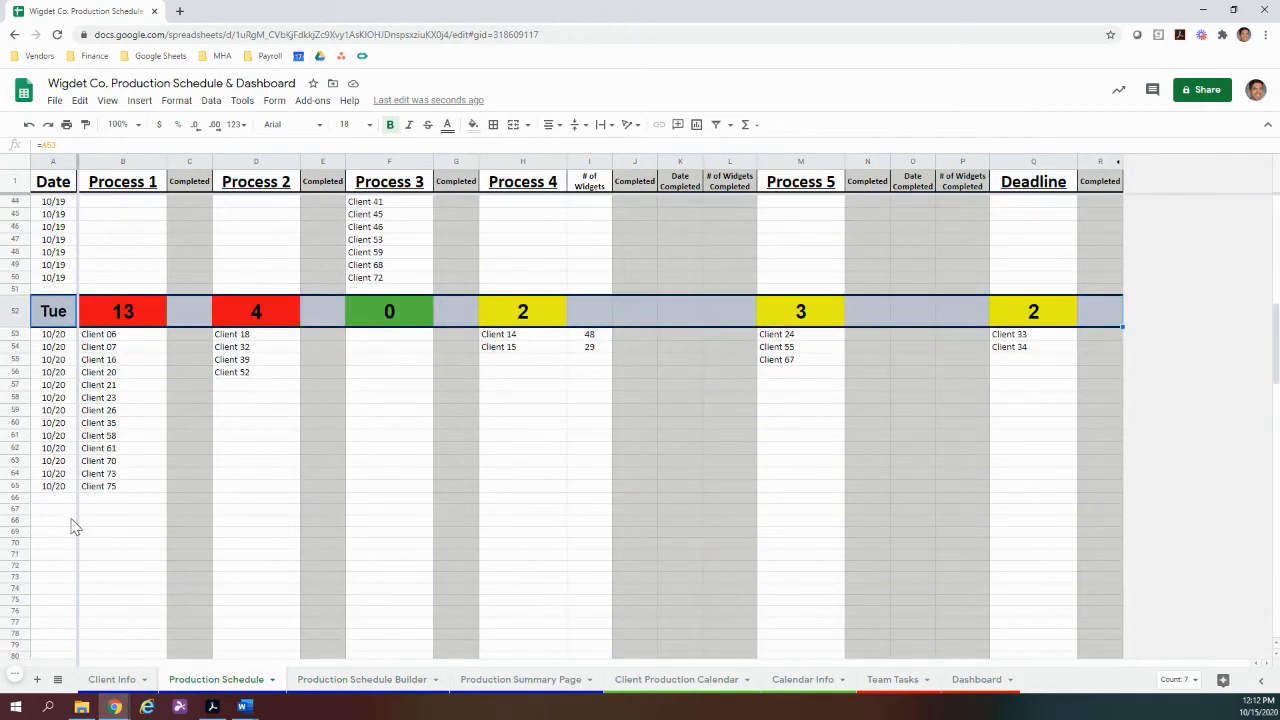
{"action": "left_click", "coordinate": [72, 520]}
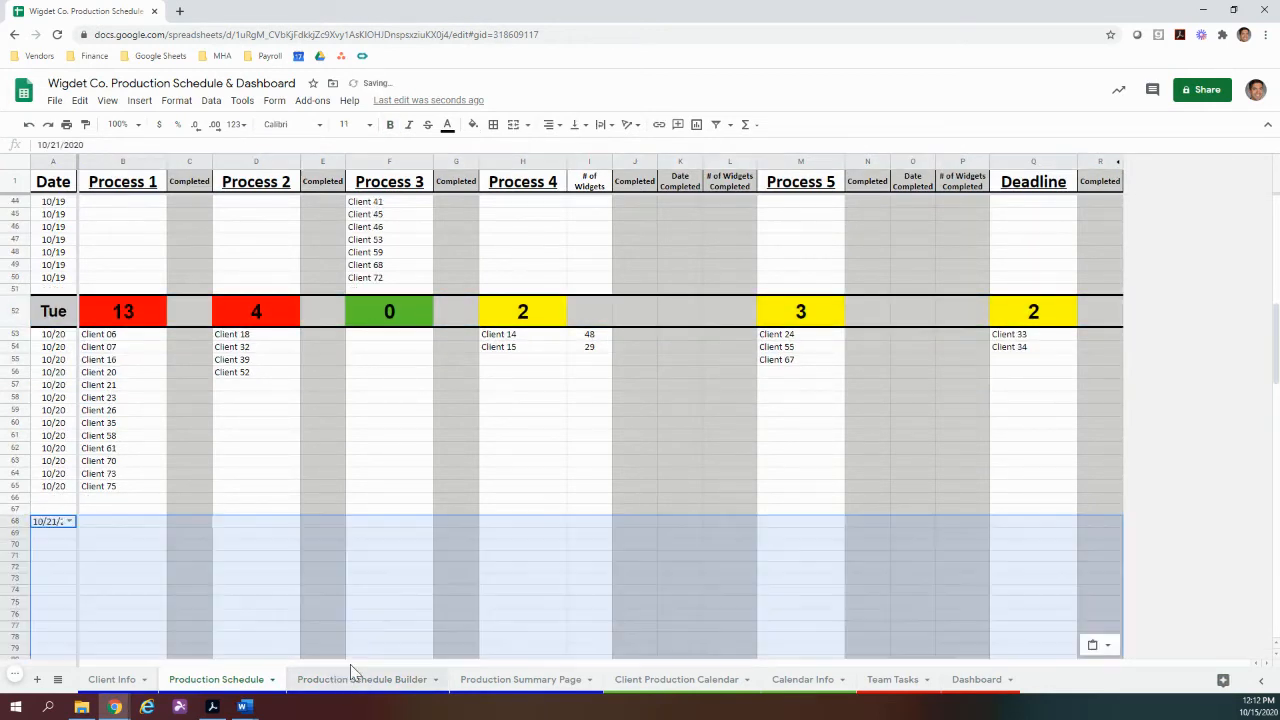
{"action": "key", "text": "ctrl+v"}
{"action": "left_click", "coordinate": [1100, 644]}
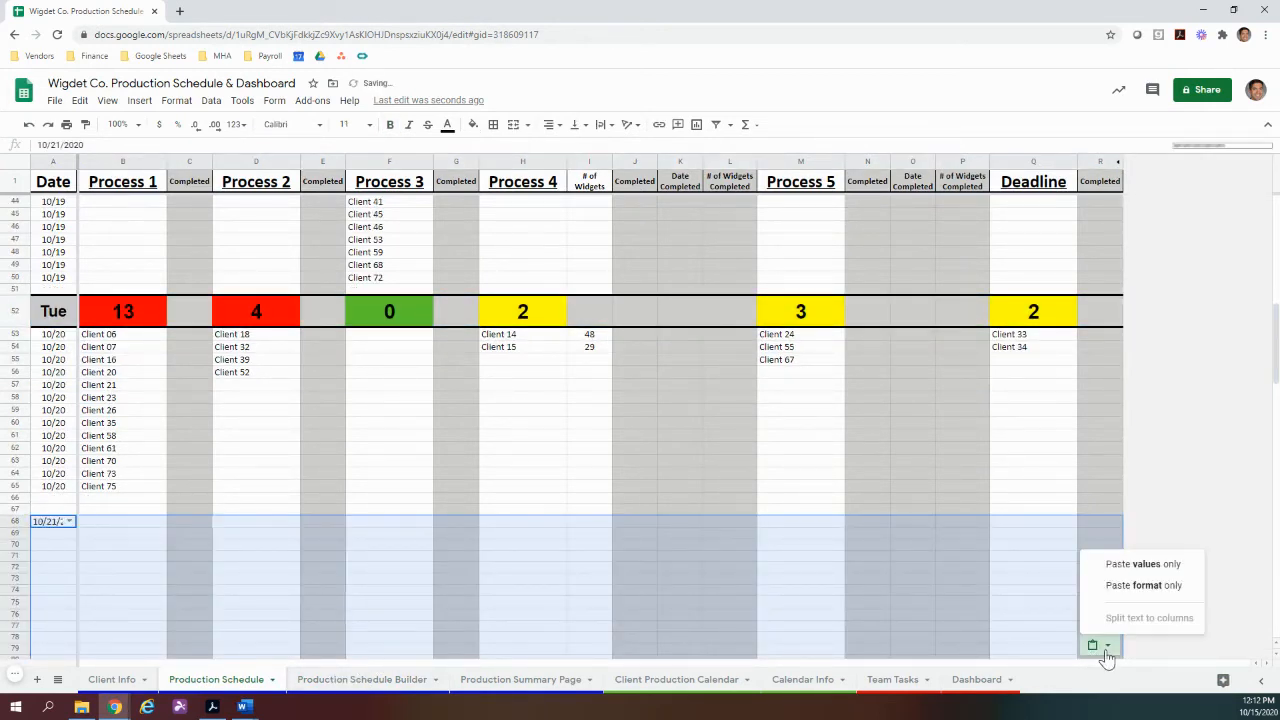
{"action": "left_click", "coordinate": [1133, 563]}
{"action": "scroll", "coordinate": [746, 541], "scroll_direction": "down", "scroll_amount": 1}
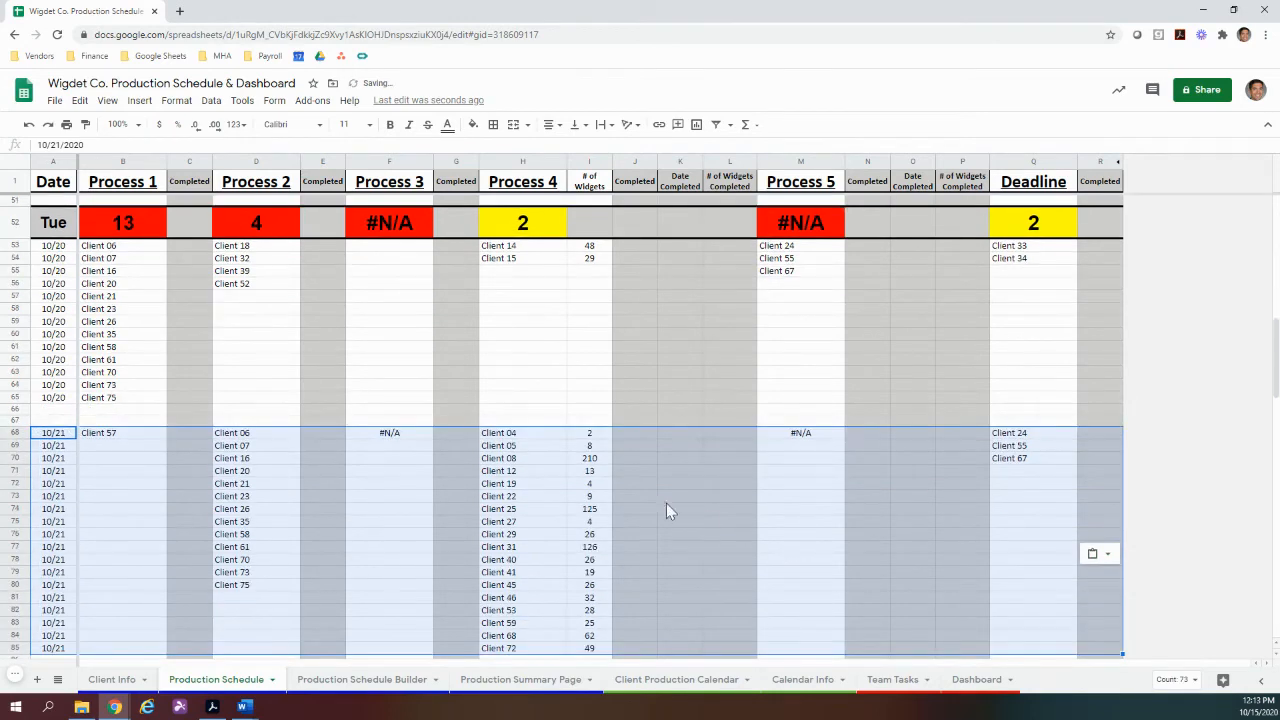
Clear the #N/A entries in the Process 3 and Process 5 columns of the pasted 10/21 block
{"action": "left_click", "coordinate": [386, 432]}
{"action": "key", "text": "Delete"}
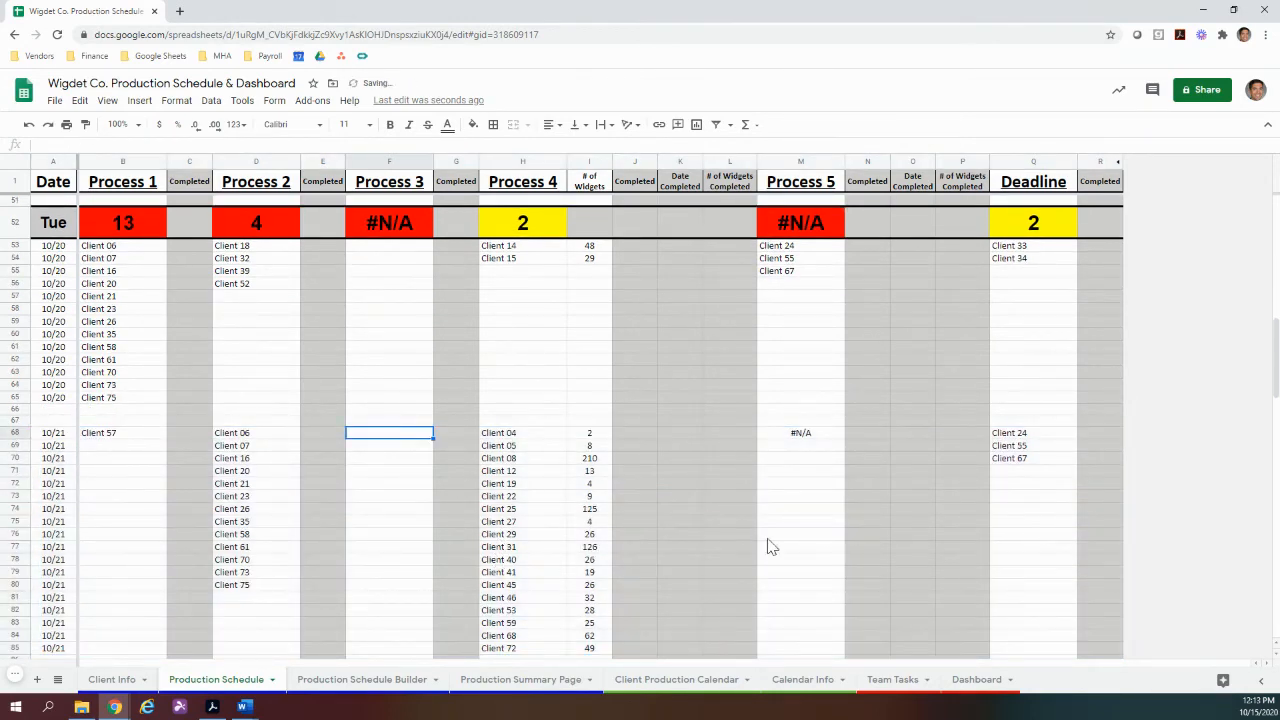
{"action": "left_click", "coordinate": [820, 437]}
{"action": "key", "text": "Delete"}
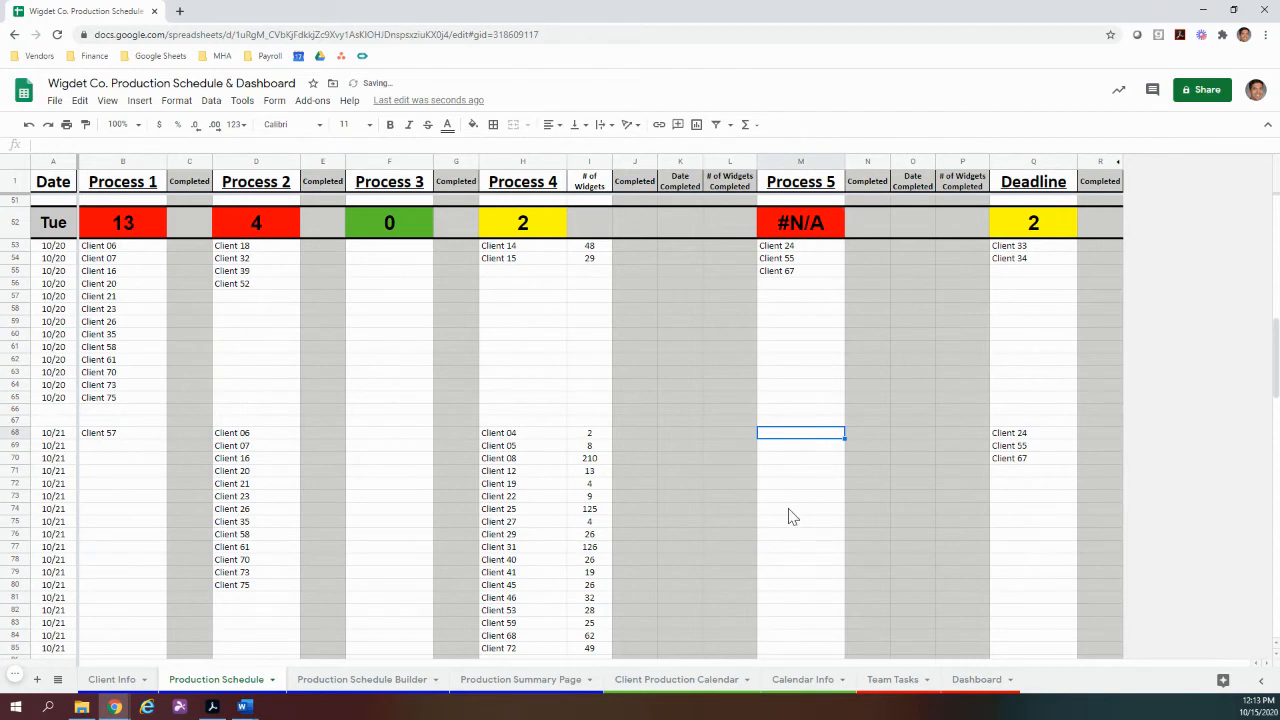
Copy the Tuesday summary row 52 into row 67, directly above the 10/21 block
{"action": "left_click", "coordinate": [15, 222]}
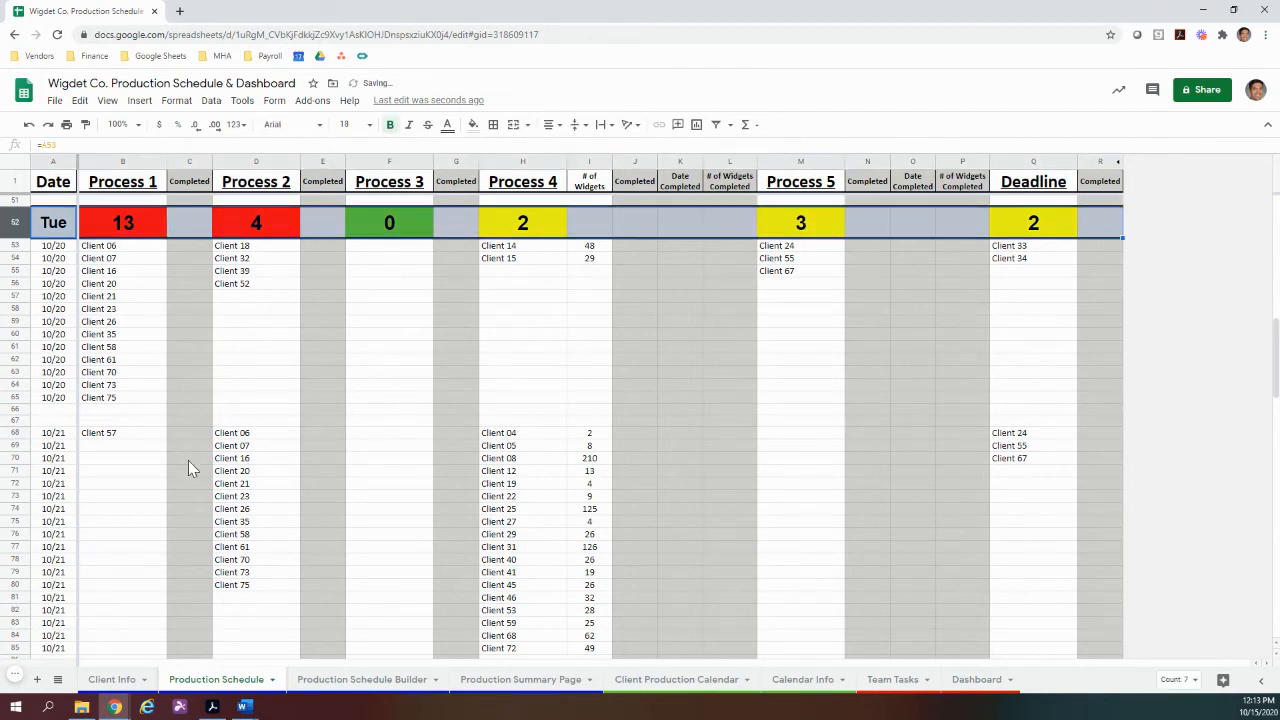
{"action": "key", "text": "ctrl+c"}
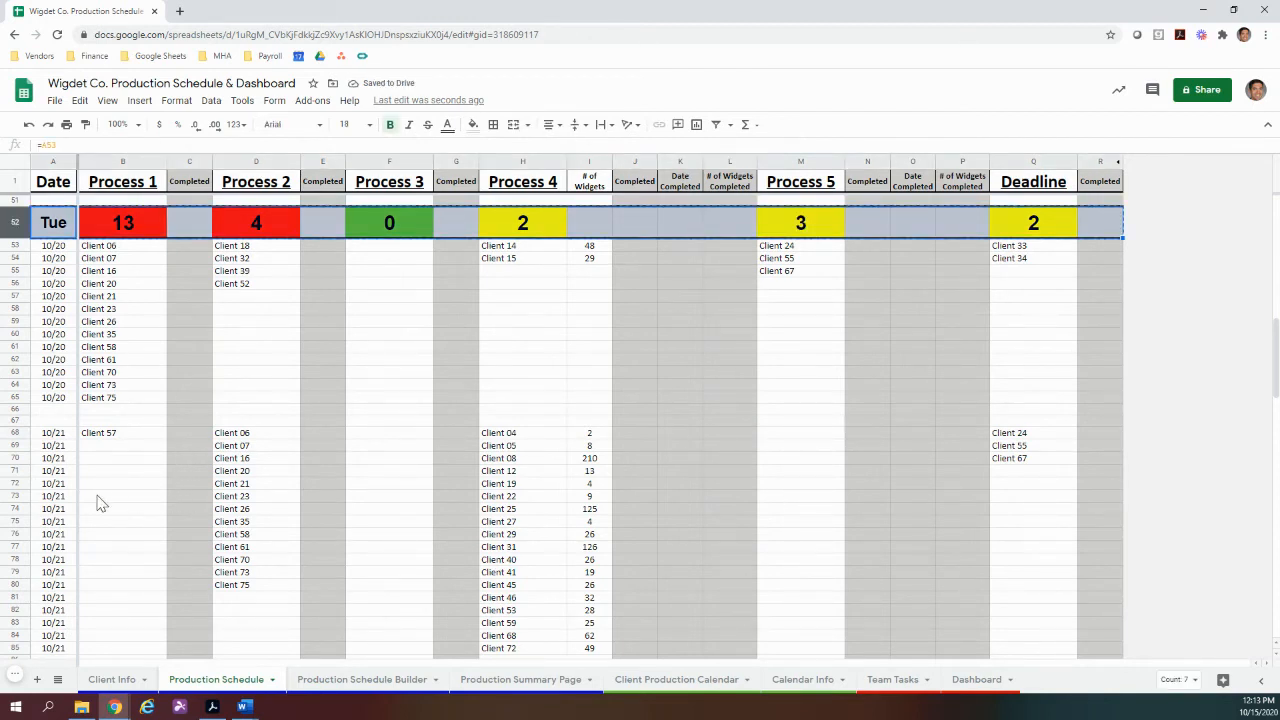
{"action": "left_click", "coordinate": [62, 422]}
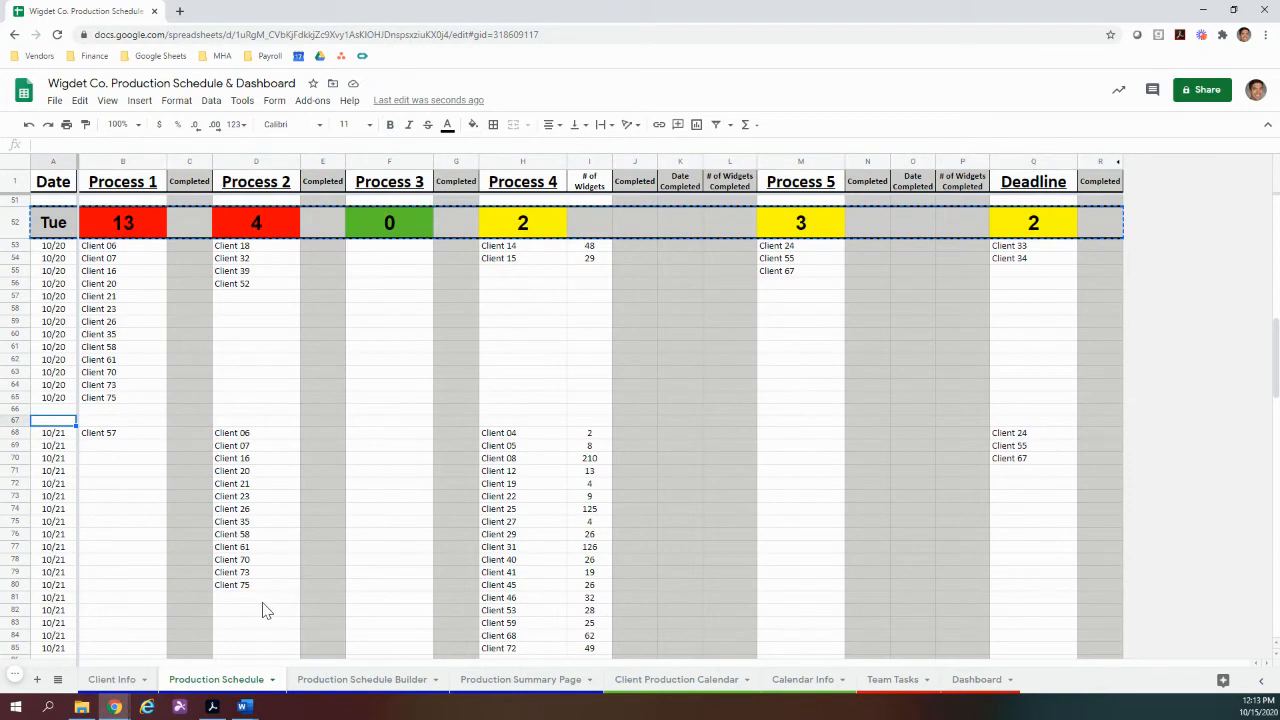
{"action": "key", "text": "ctrl+v"}
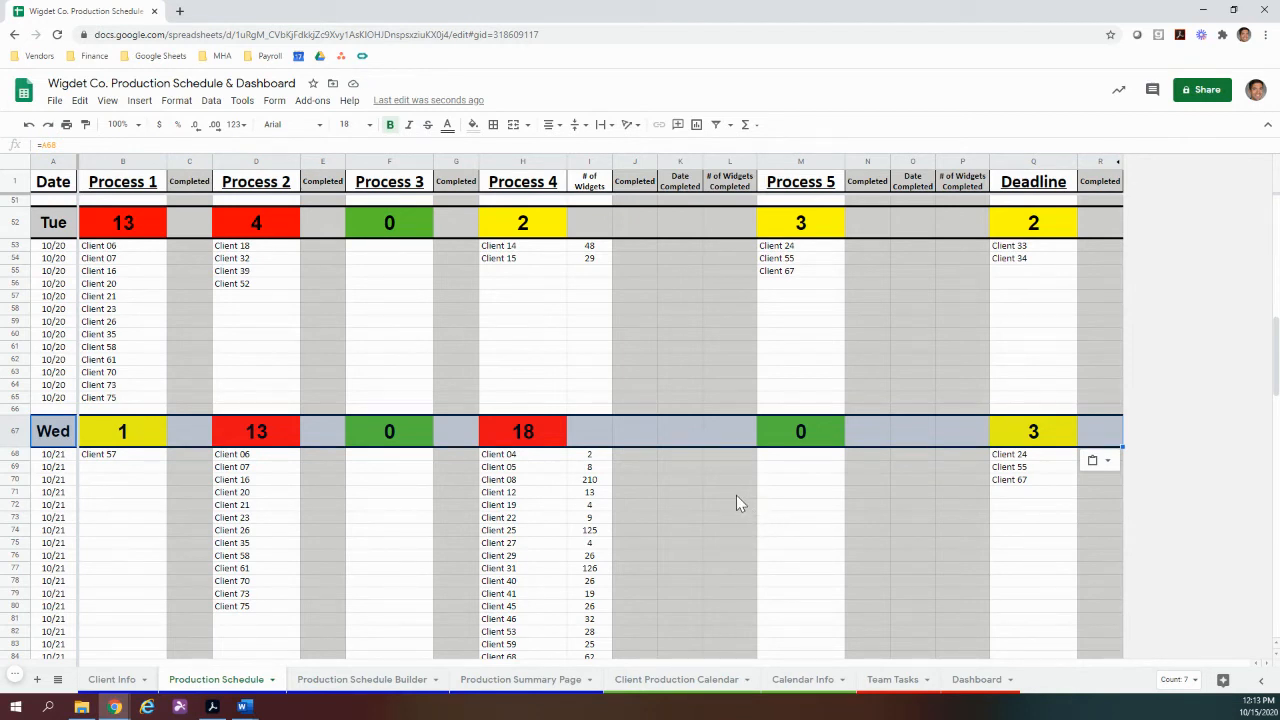
{"action": "scroll", "coordinate": [730, 502], "scroll_direction": "down", "scroll_amount": 2}
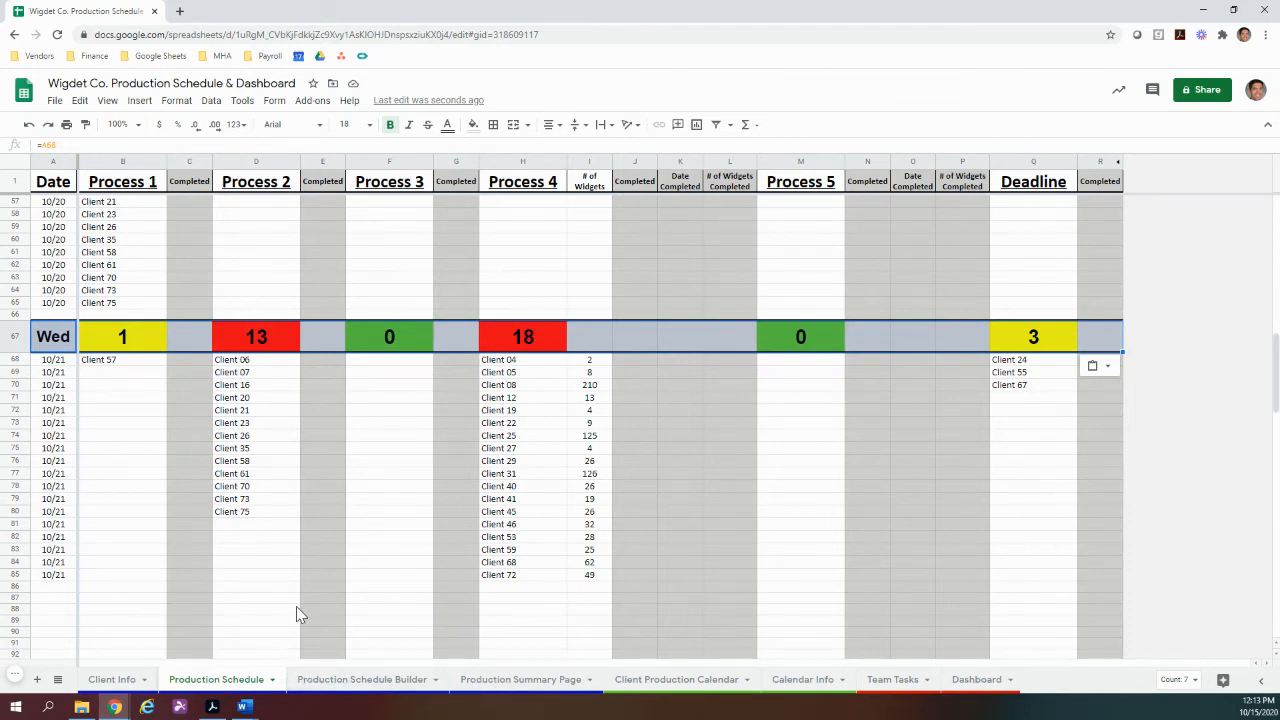
Inspect the Widget Count VLOOKUP formula on the Production Summary Page and view its source columns at the start of the Client Info sheet
{"action": "left_click", "coordinate": [521, 680]}
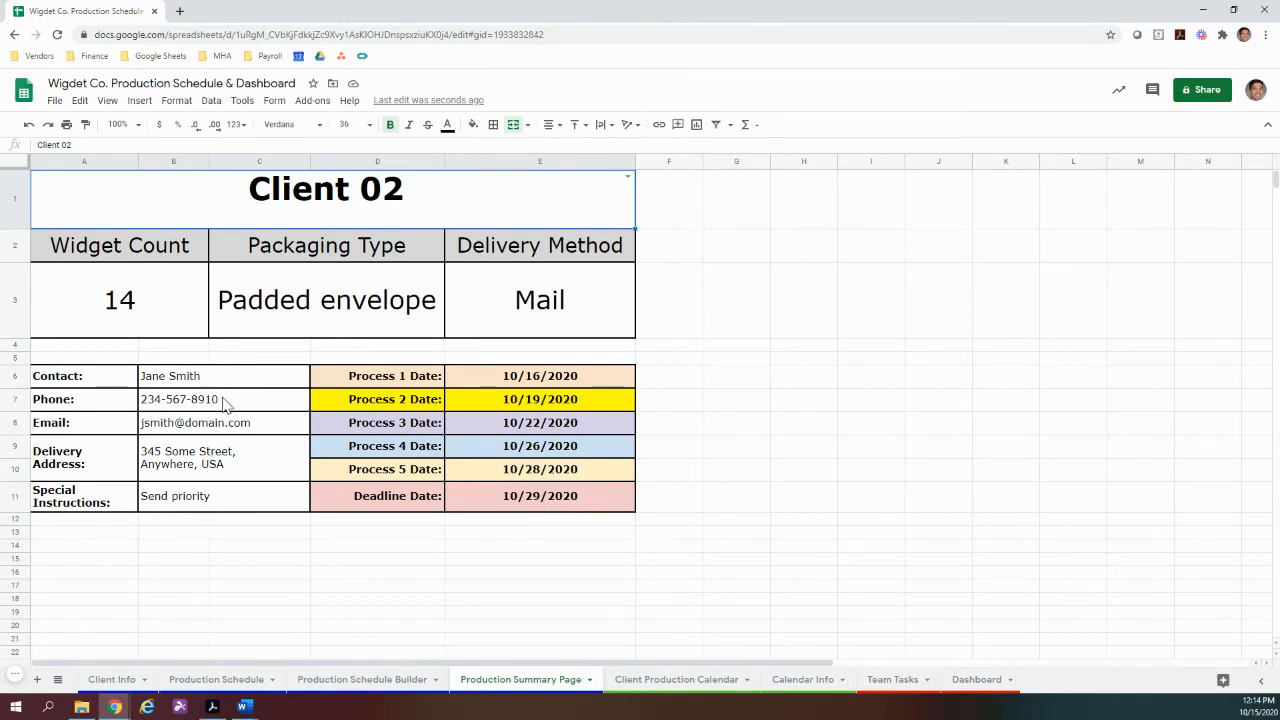
{"action": "left_click", "coordinate": [180, 313]}
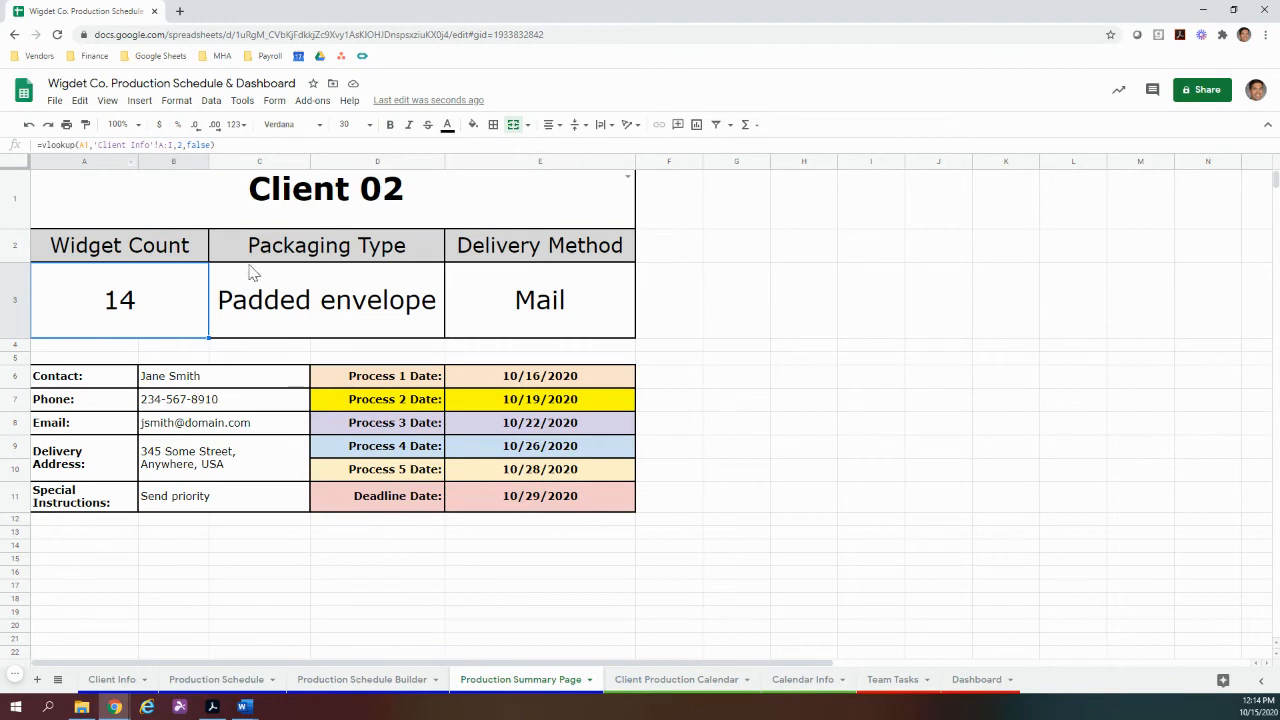
{"action": "left_click", "coordinate": [114, 680]}
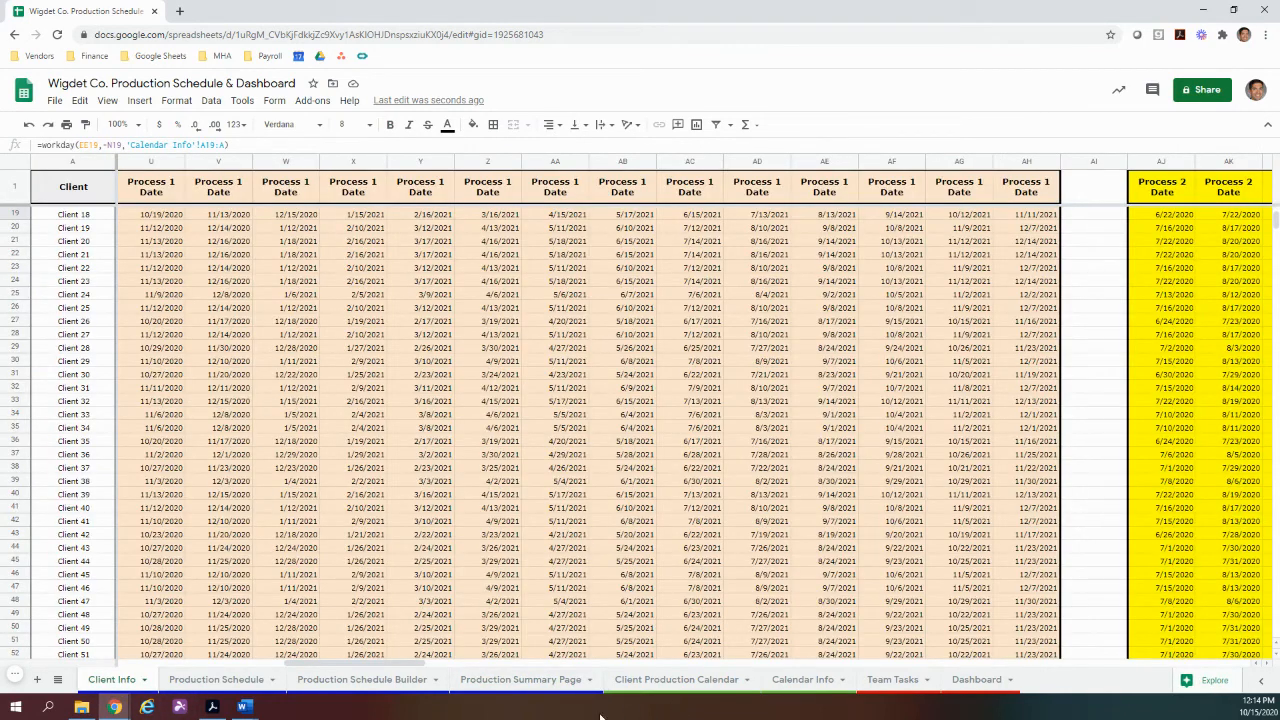
{"action": "left_click_drag", "start_coordinate": [380, 672], "coordinate": [183, 659]}
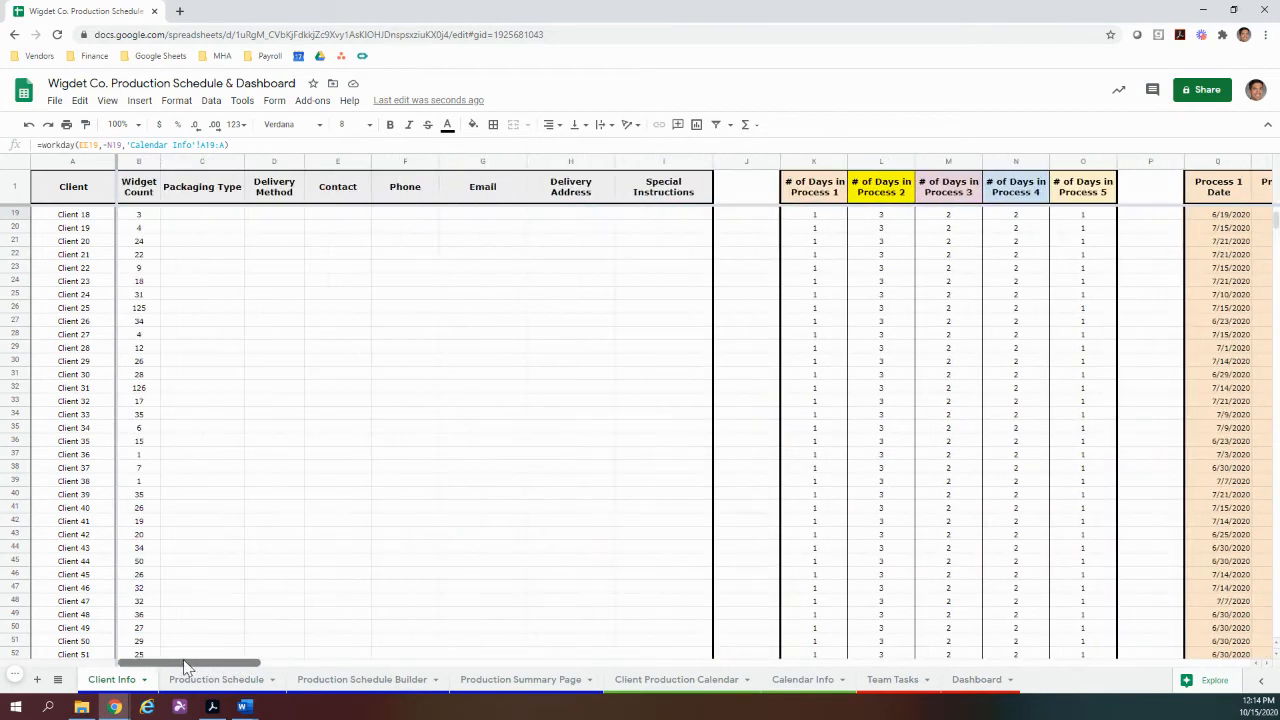
{"action": "scroll", "coordinate": [628, 442], "scroll_direction": "up", "scroll_amount": 5}
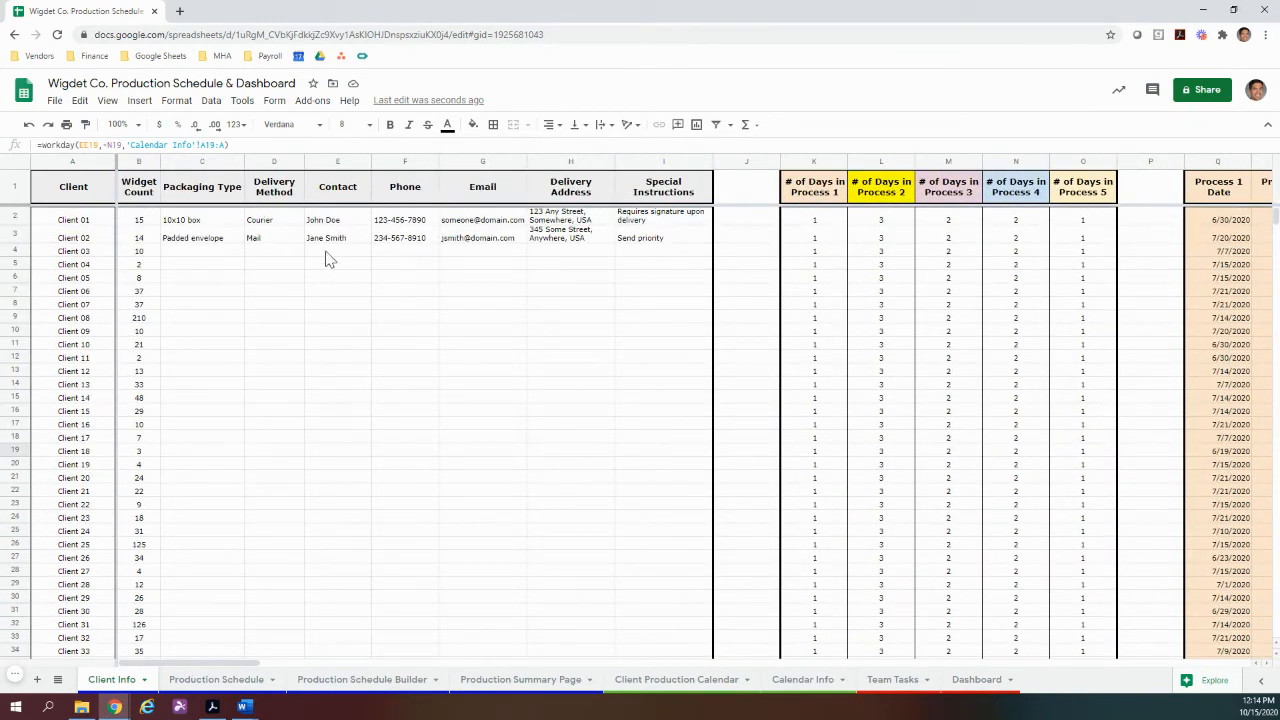
Switch the Production Summary Page to Client 01
{"action": "left_click", "coordinate": [541, 680]}
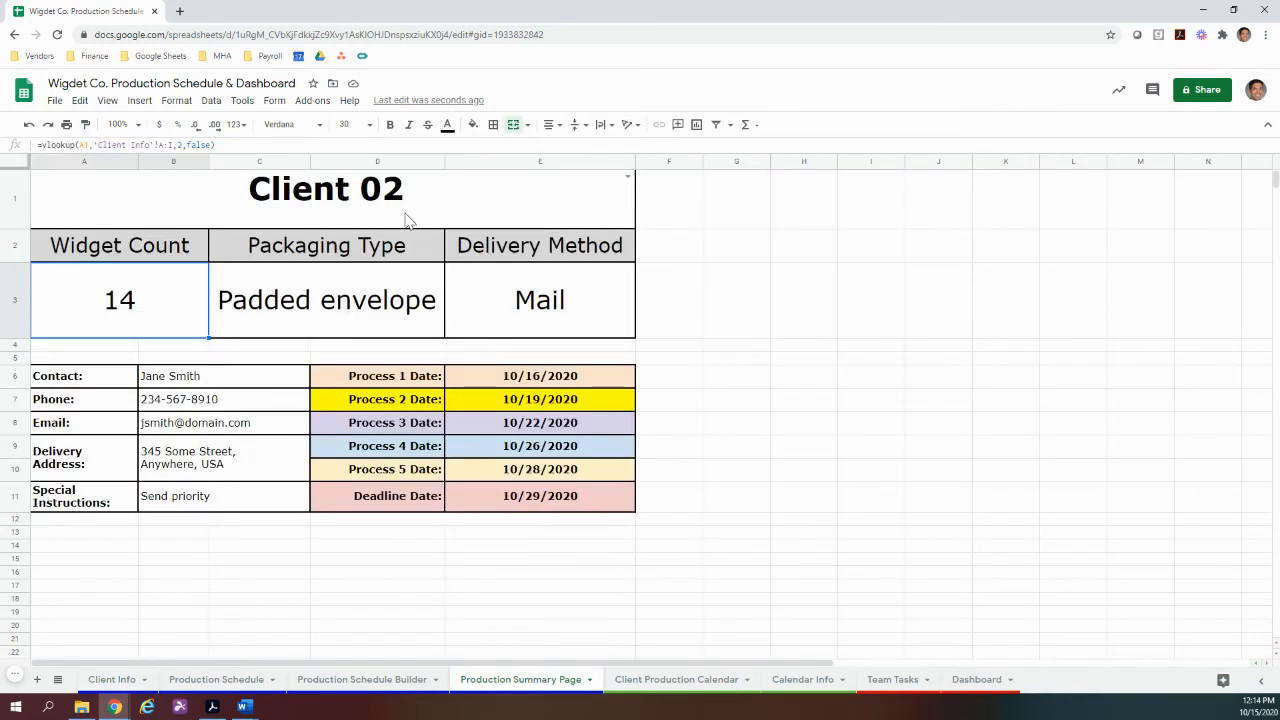
{"action": "left_click", "coordinate": [628, 178]}
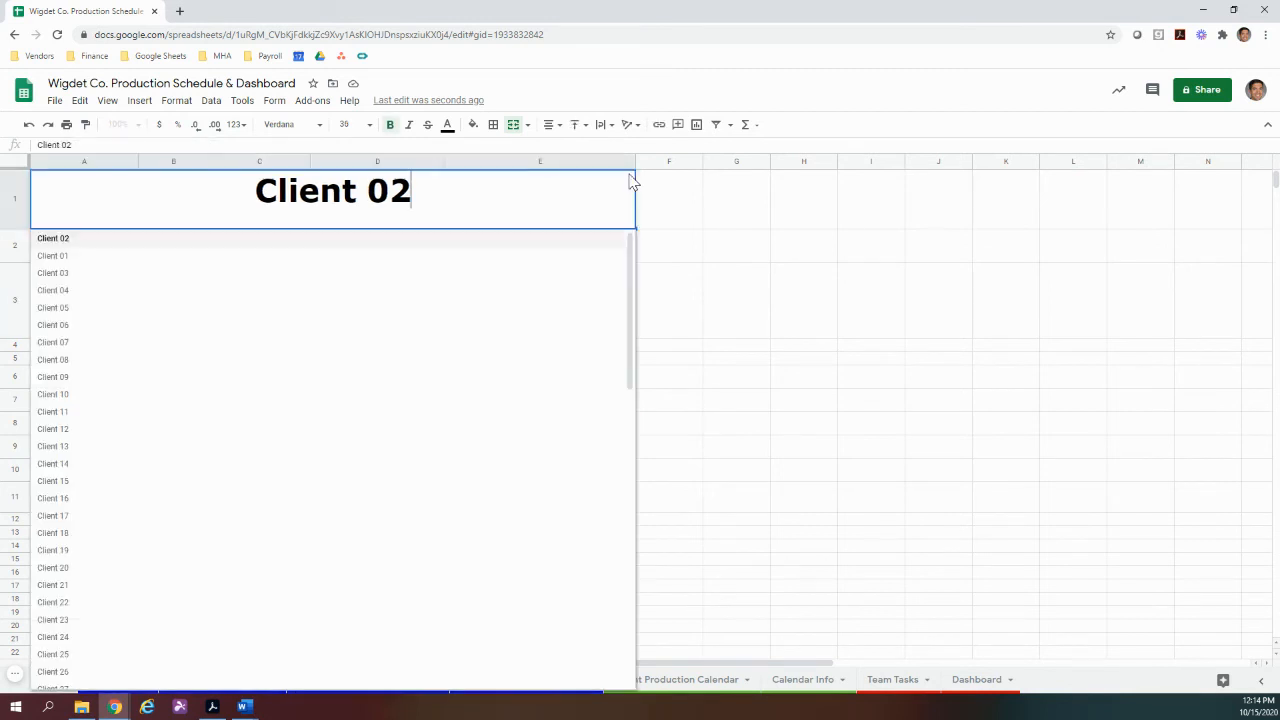
{"action": "left_click", "coordinate": [98, 258]}
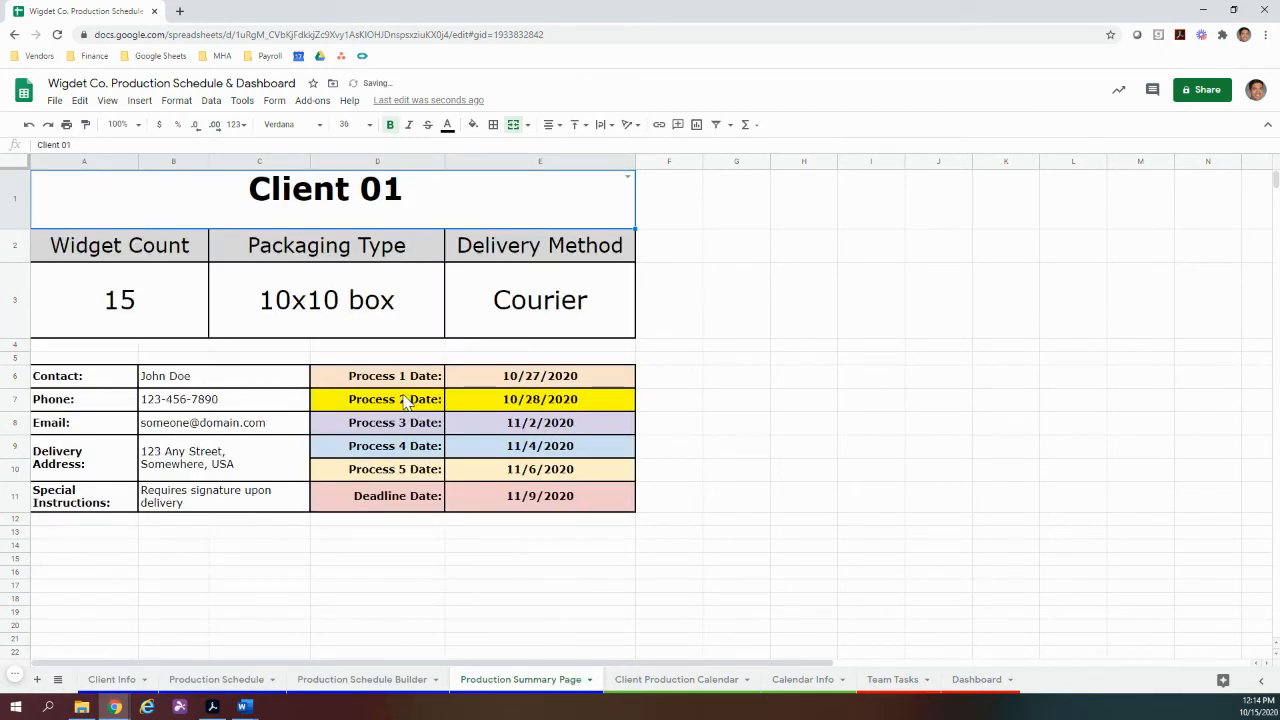
Look over the Client Info source data, switch the Production Summary Page to Client 11, and dismiss the low-battery notice
{"action": "left_click", "coordinate": [121, 681]}
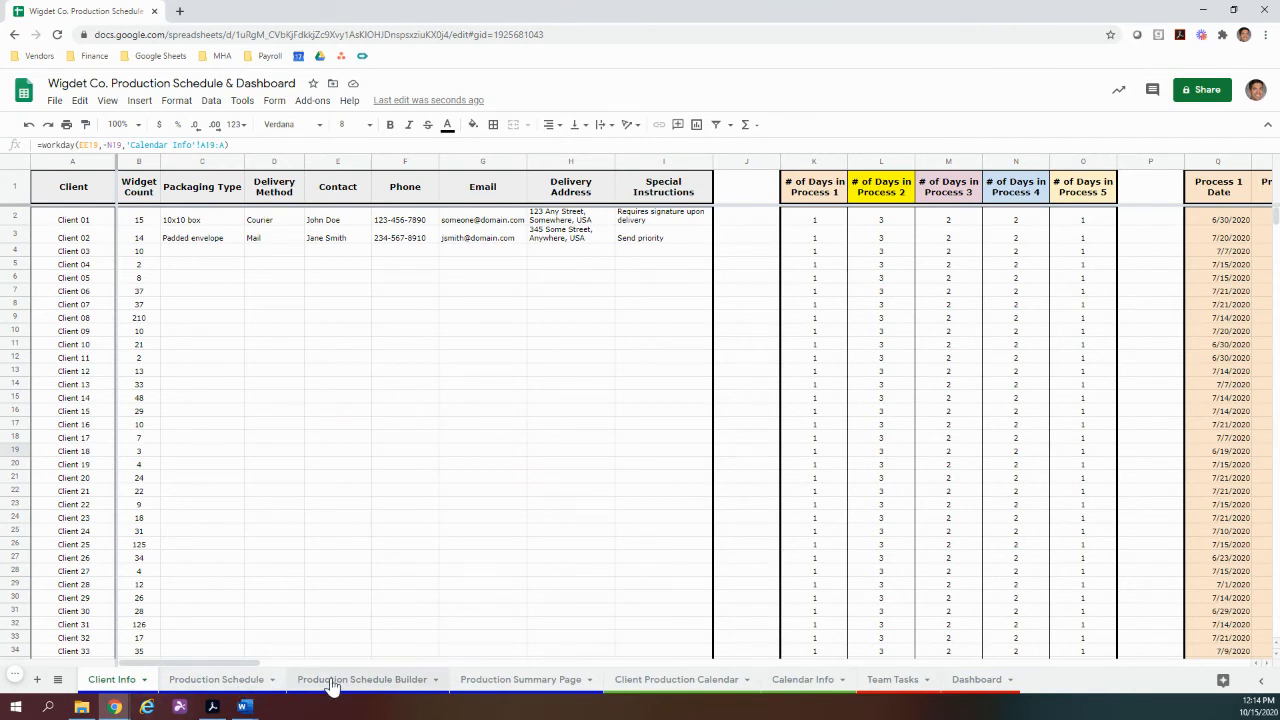
{"action": "left_click", "coordinate": [510, 680]}
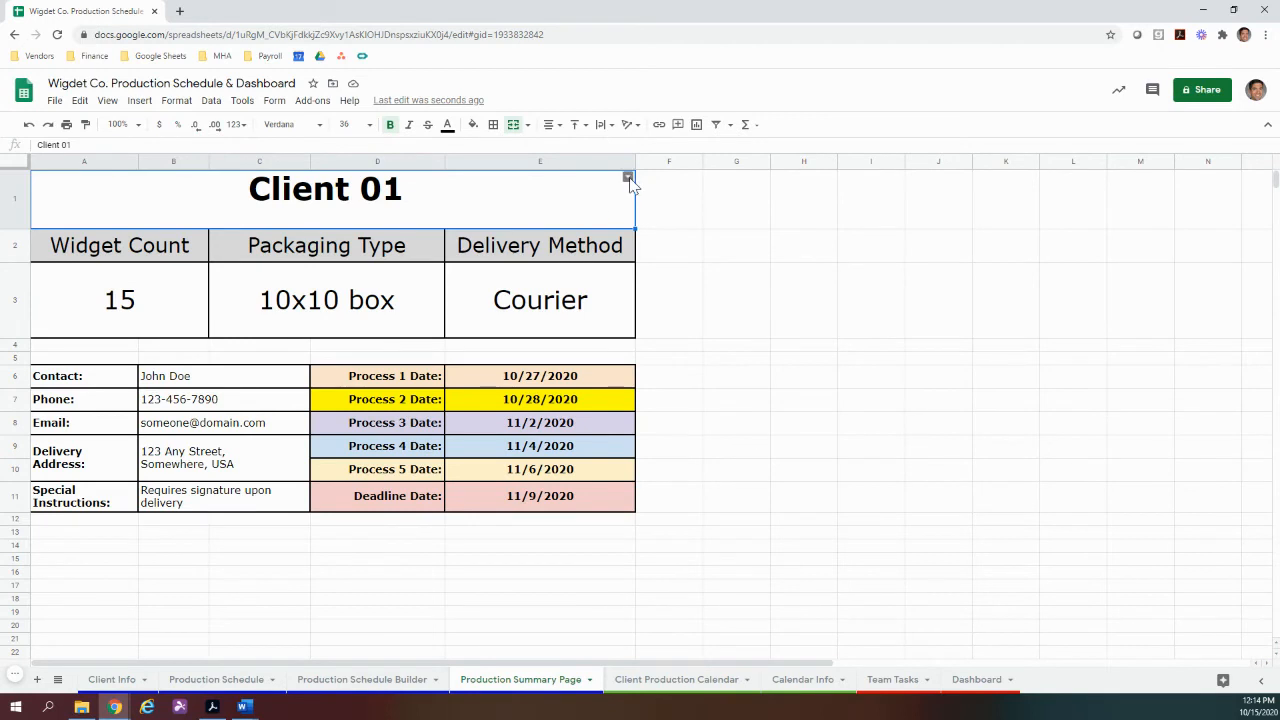
{"action": "left_click", "coordinate": [630, 180]}
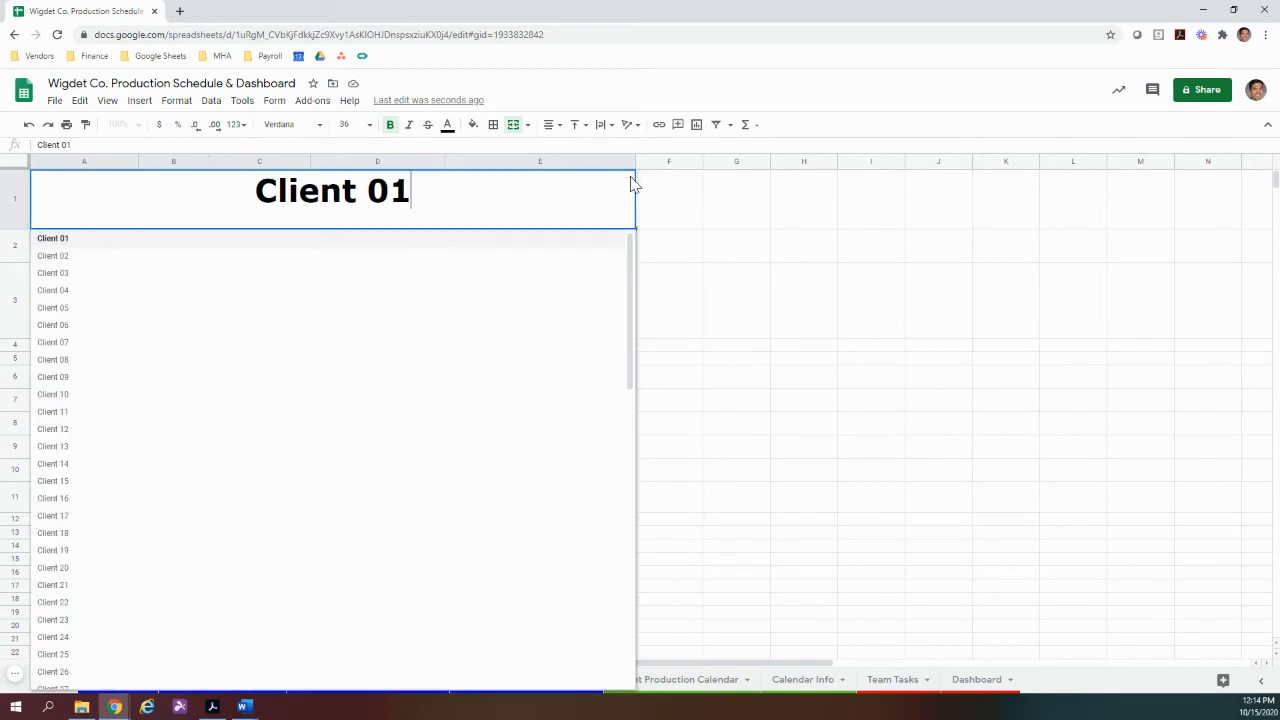
{"action": "left_click", "coordinate": [66, 414]}
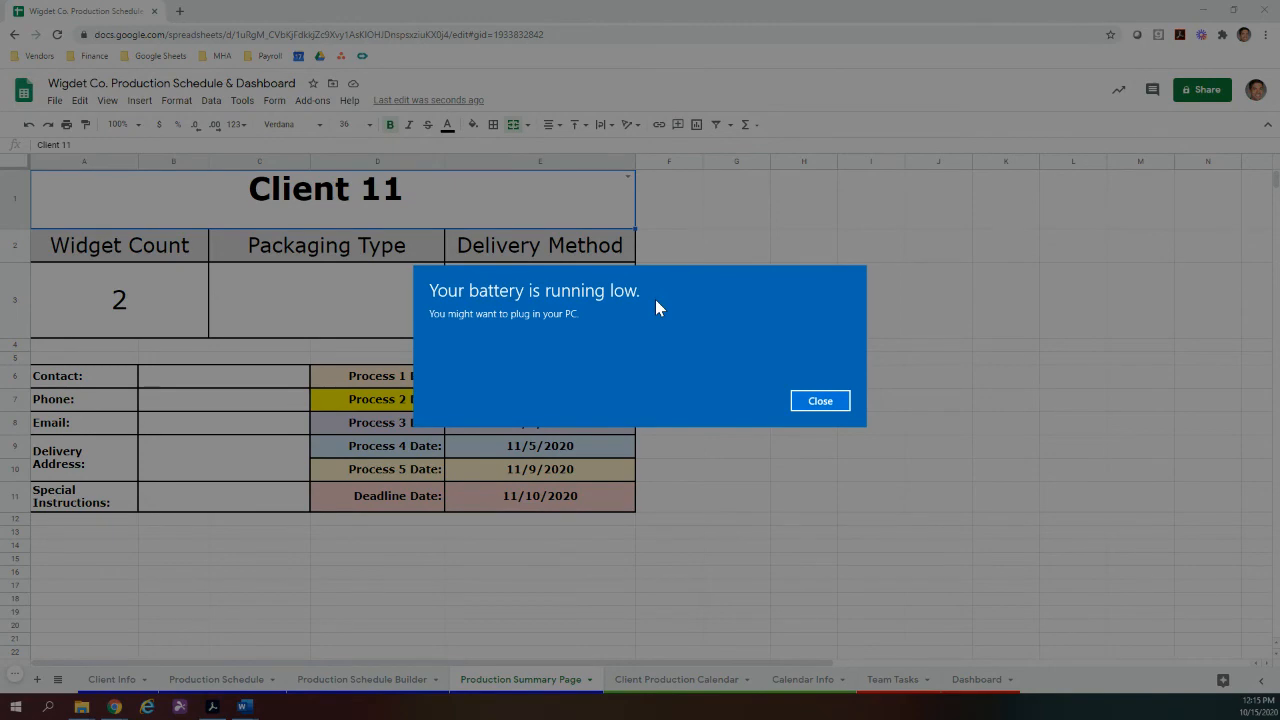
{"action": "left_click", "coordinate": [819, 404]}
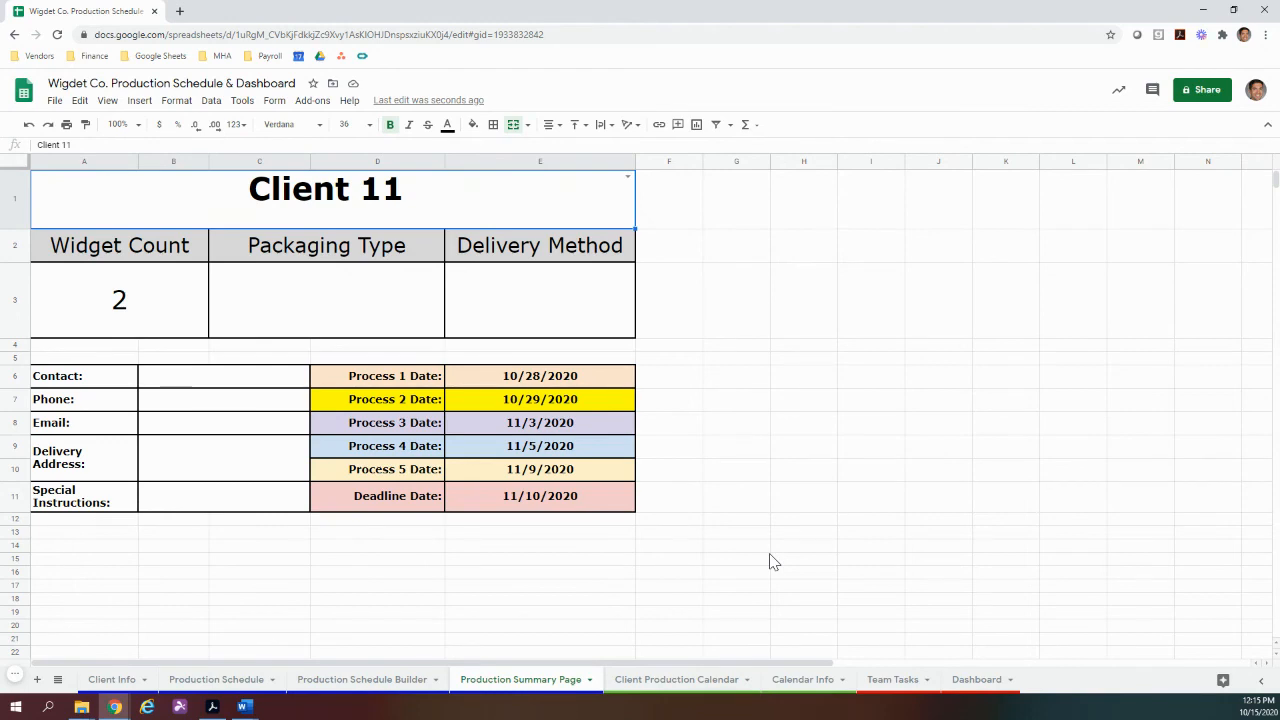
Examine the colour-coded process and deadline dates from January to December on the 2021 Client Production Calendar for Client 15
{"action": "left_click", "coordinate": [646, 680]}
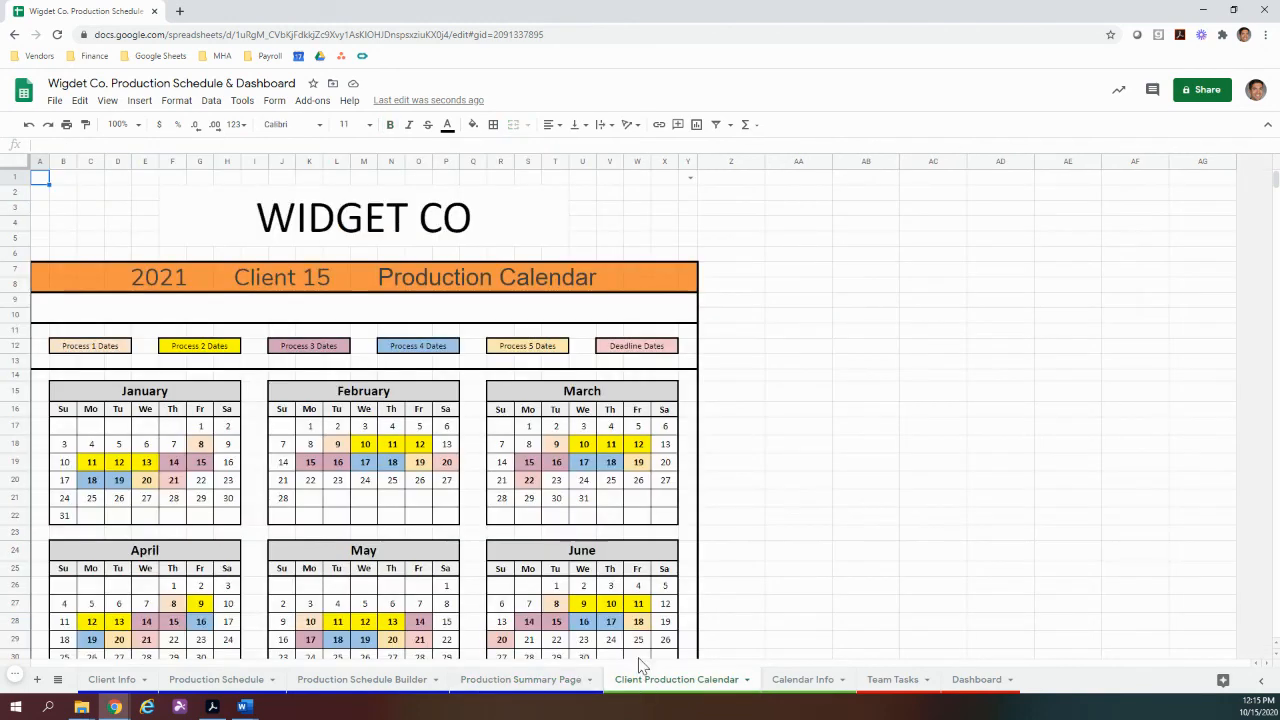
{"action": "scroll", "coordinate": [840, 485], "scroll_direction": "down", "scroll_amount": 6}
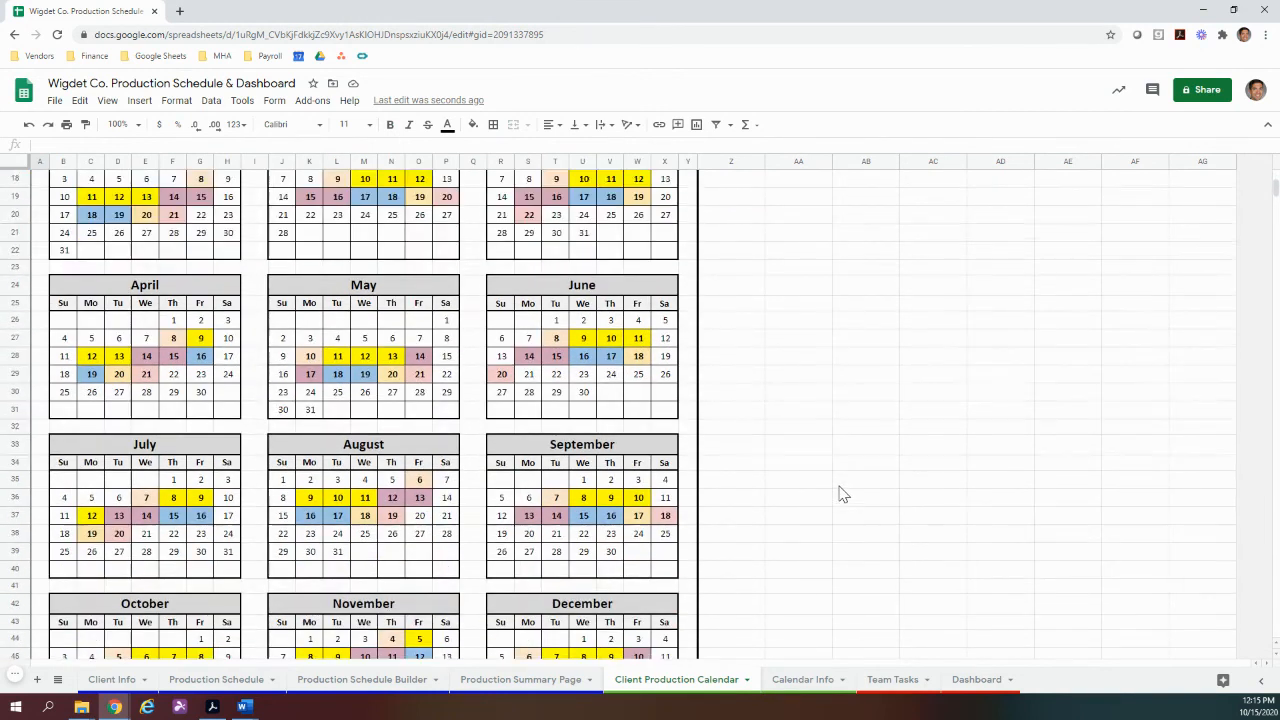
{"action": "scroll", "coordinate": [840, 493], "scroll_direction": "up", "scroll_amount": 6}
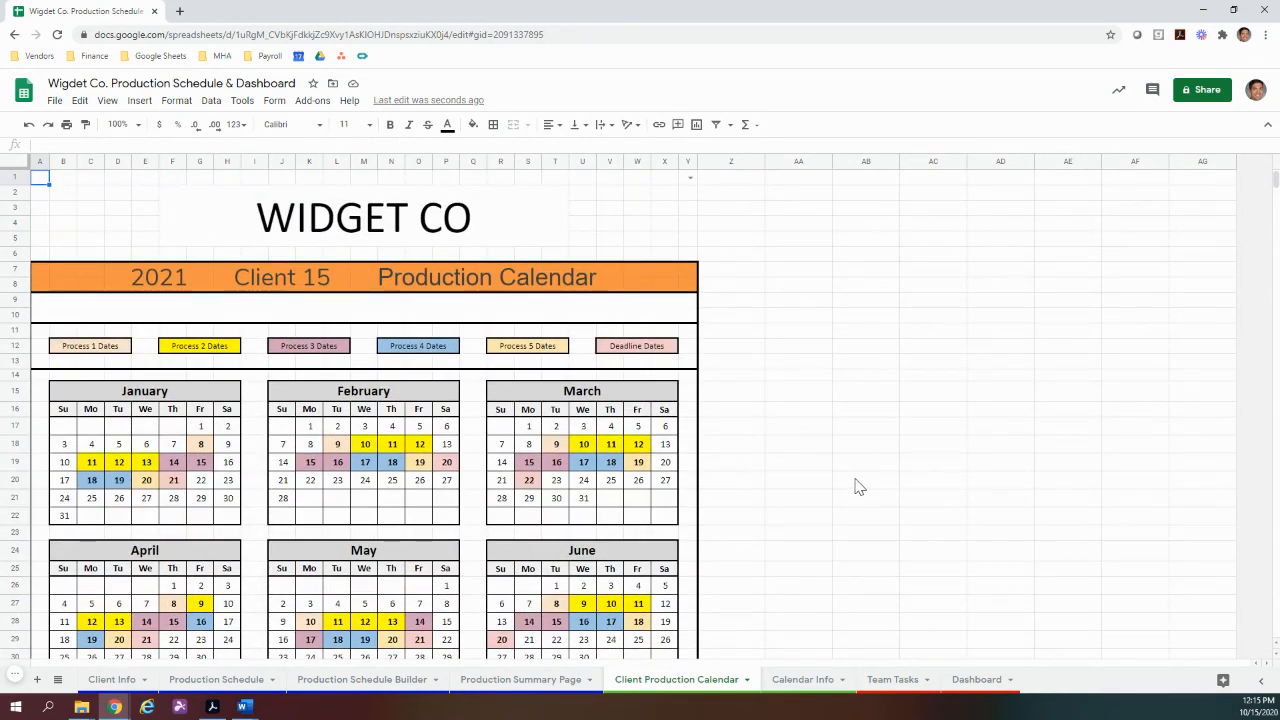
{"action": "scroll", "coordinate": [855, 490], "scroll_direction": "down", "scroll_amount": 2}
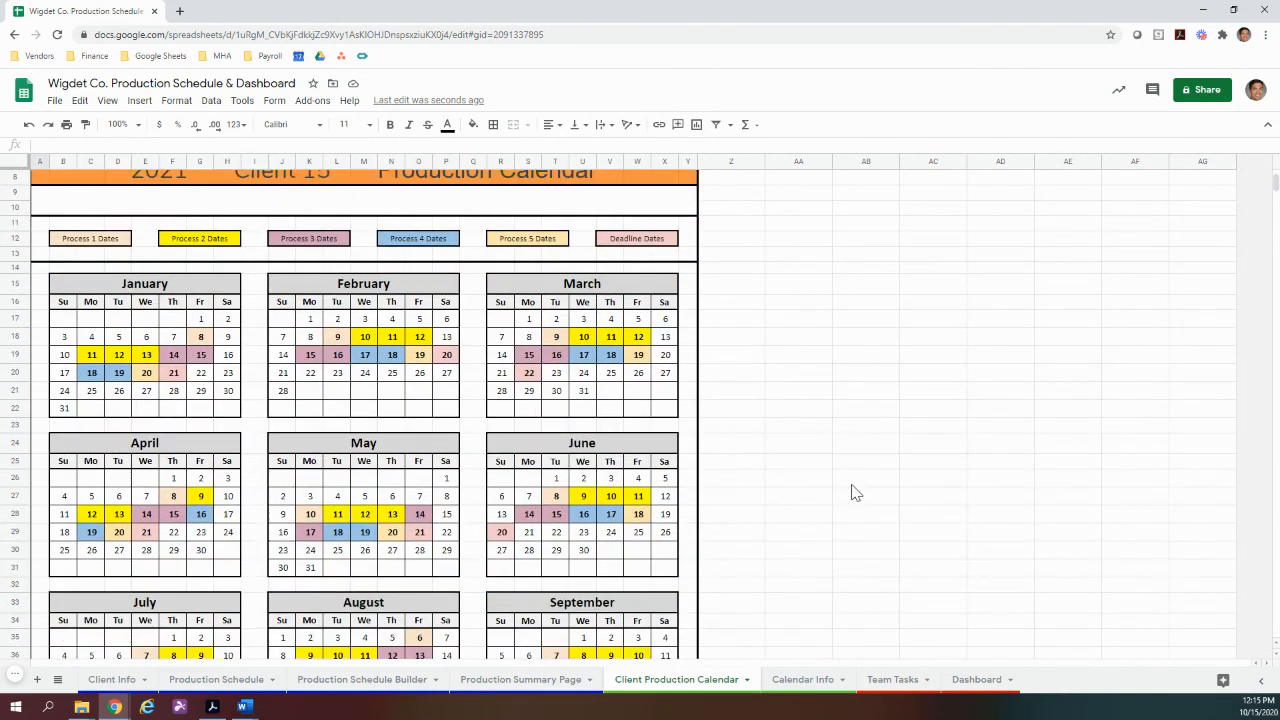
{"action": "scroll", "coordinate": [855, 492], "scroll_direction": "down", "scroll_amount": 5}
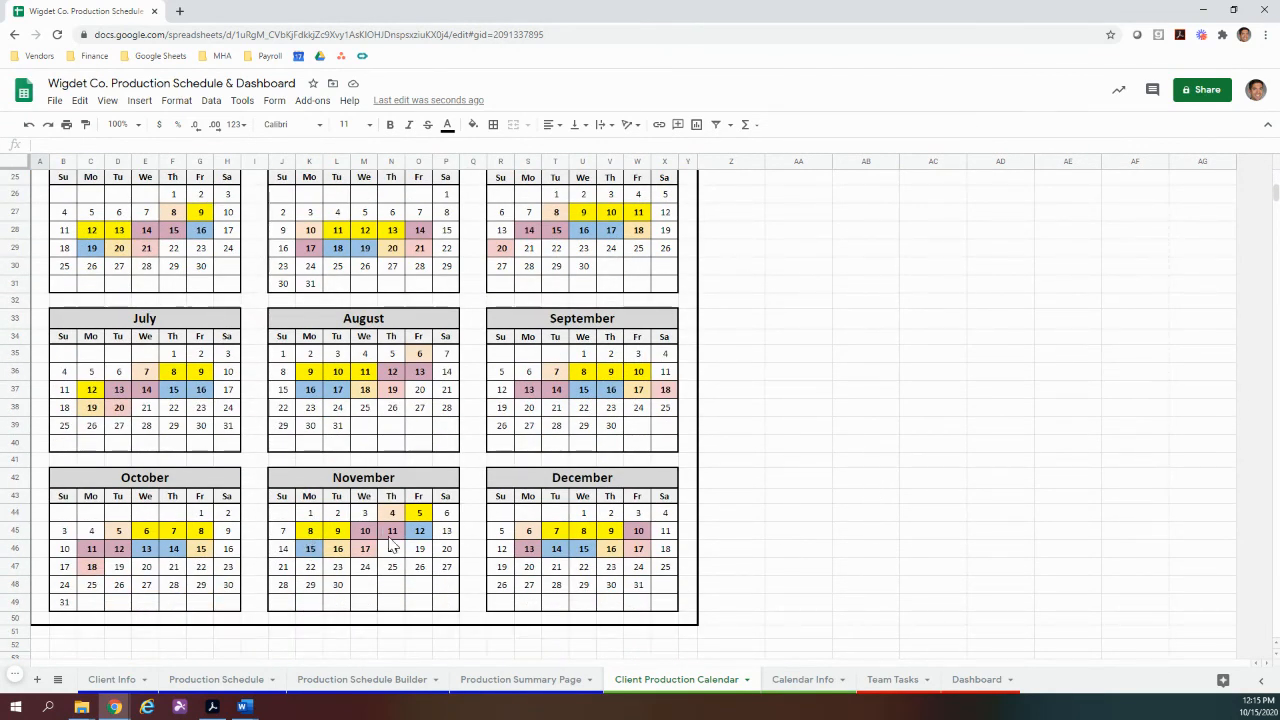
{"action": "scroll", "coordinate": [868, 492], "scroll_direction": "up", "scroll_amount": 3}
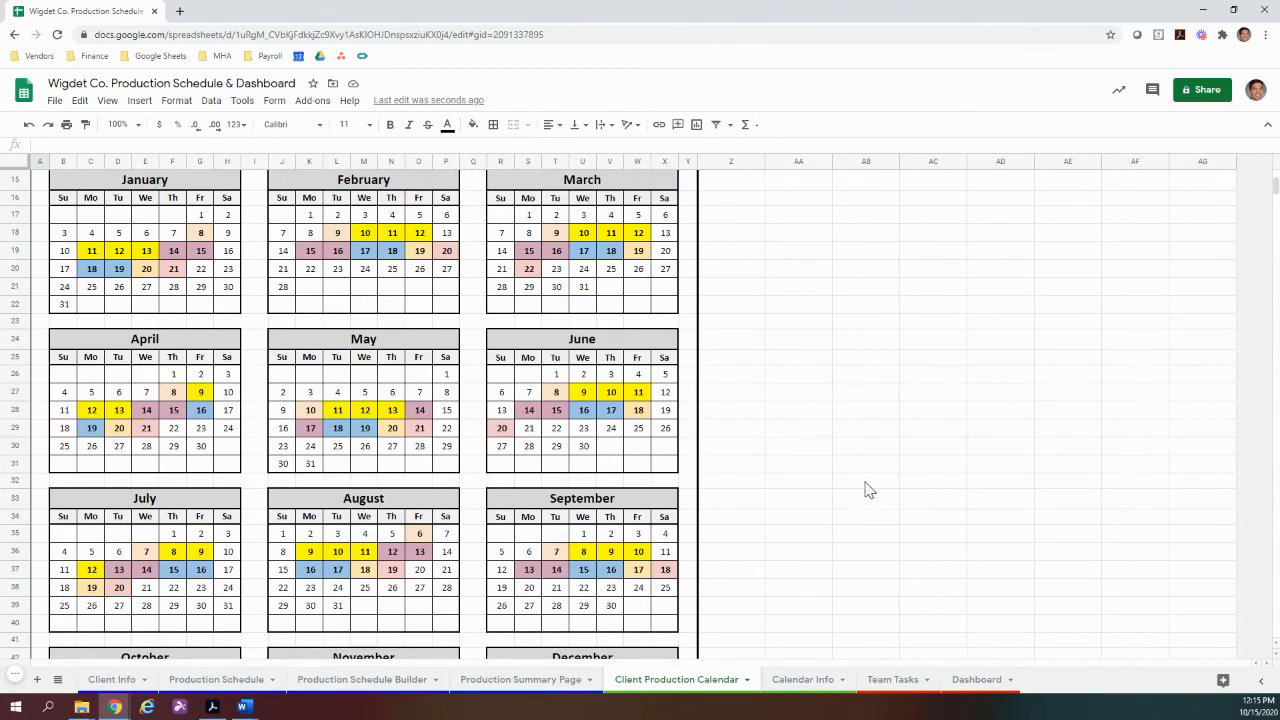
{"action": "scroll", "coordinate": [866, 490], "scroll_direction": "up", "scroll_amount": 5}
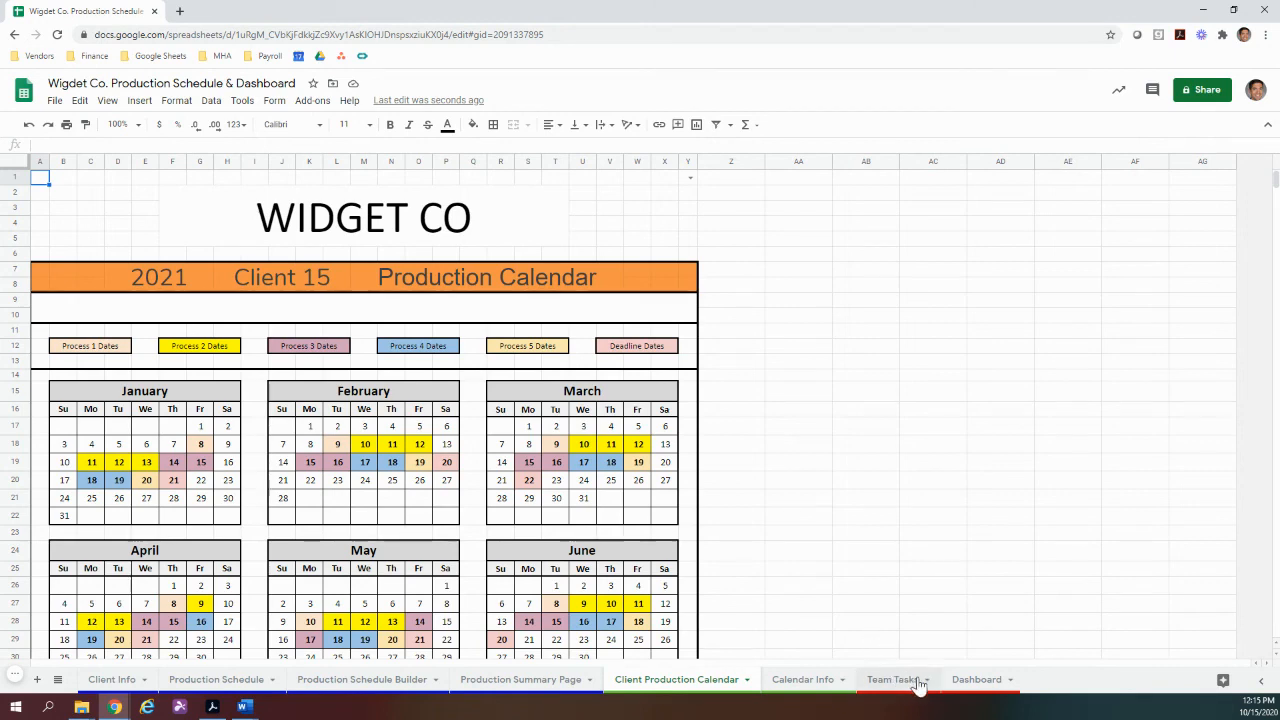
View the process, team task and completed-widget summaries on the Dashboard, and return to the Client Info sheet
{"action": "left_click", "coordinate": [980, 680]}
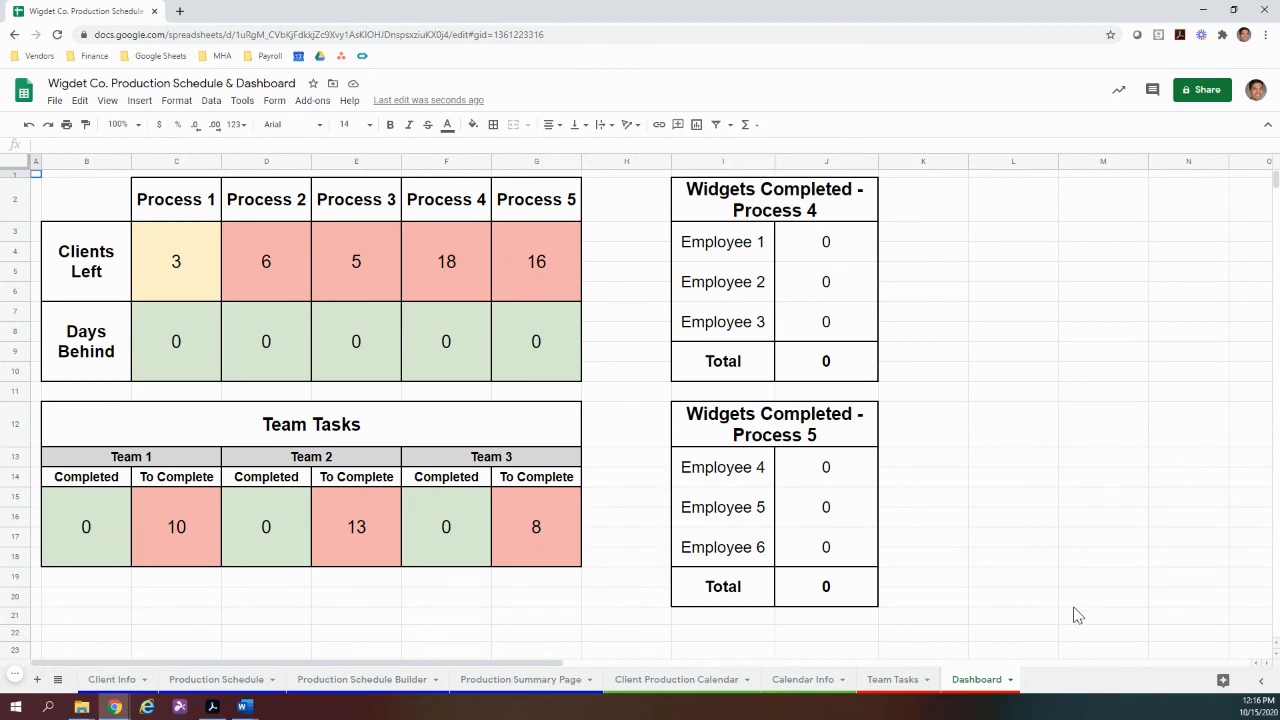
{"action": "left_click", "coordinate": [130, 681]}
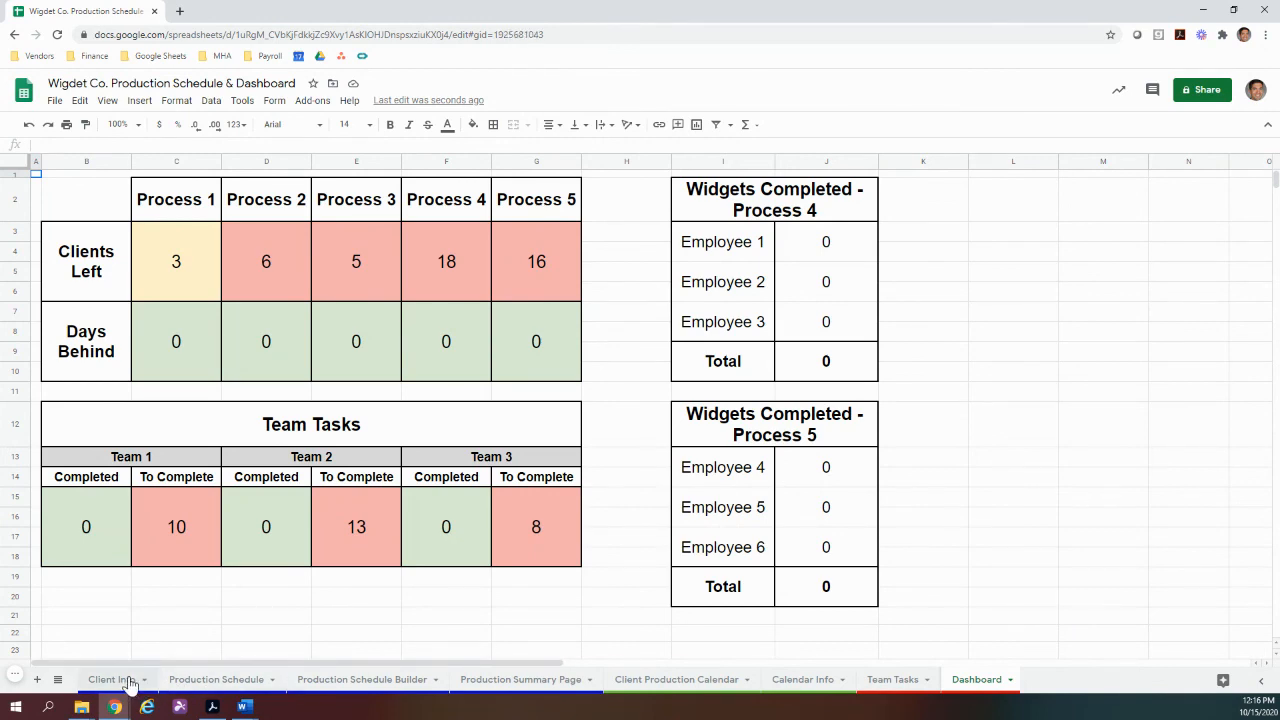